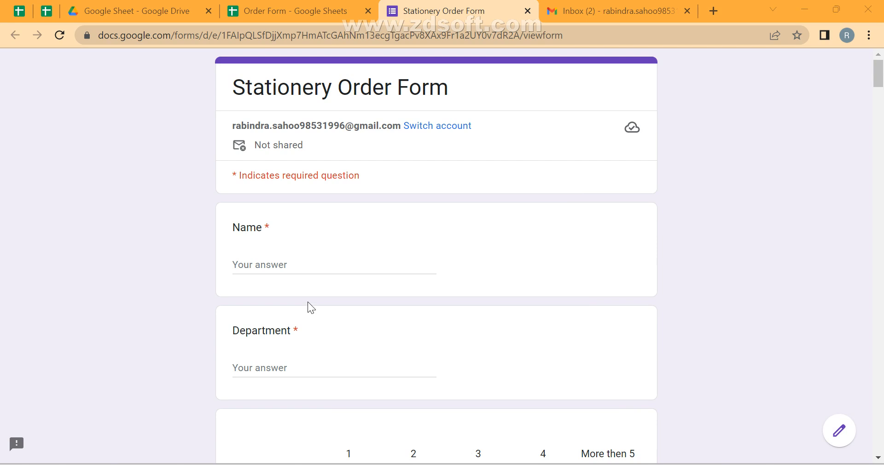
Look through the Stationery Order Form from the name and department questions to the last item in the quantity grid
scroll(308, 303, down, 4)
scroll(308, 303, up, 1)
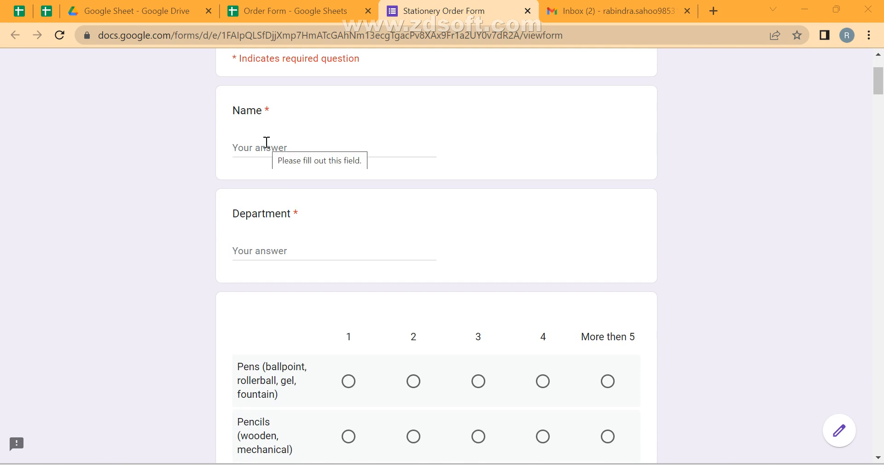
click(253, 252)
scroll(253, 252, down, 4)
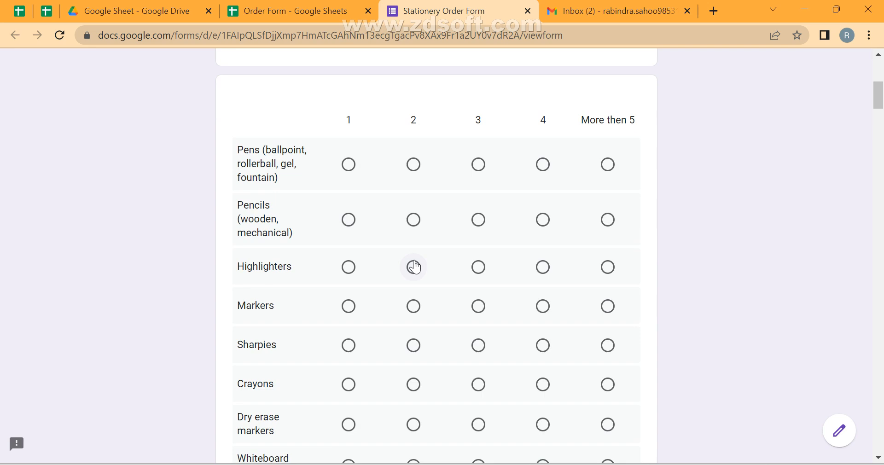
scroll(414, 266, down, 20)
scroll(414, 266, down, 20)
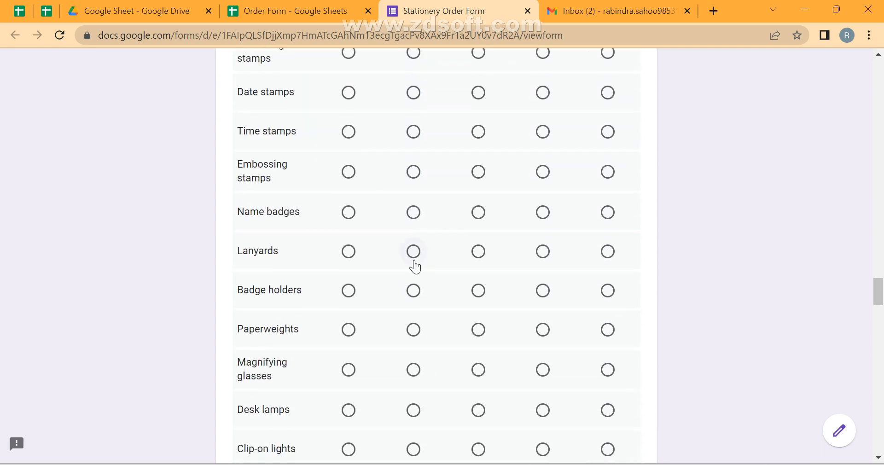
scroll(415, 266, down, 20)
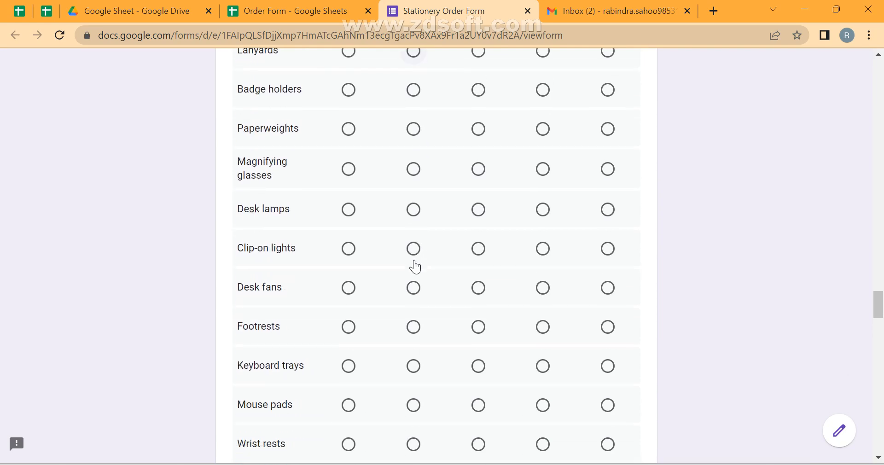
scroll(414, 266, down, 20)
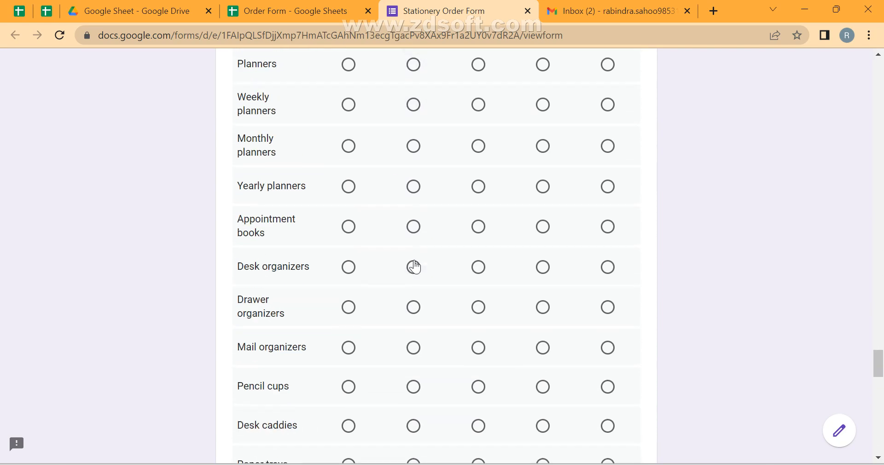
scroll(414, 266, down, 4)
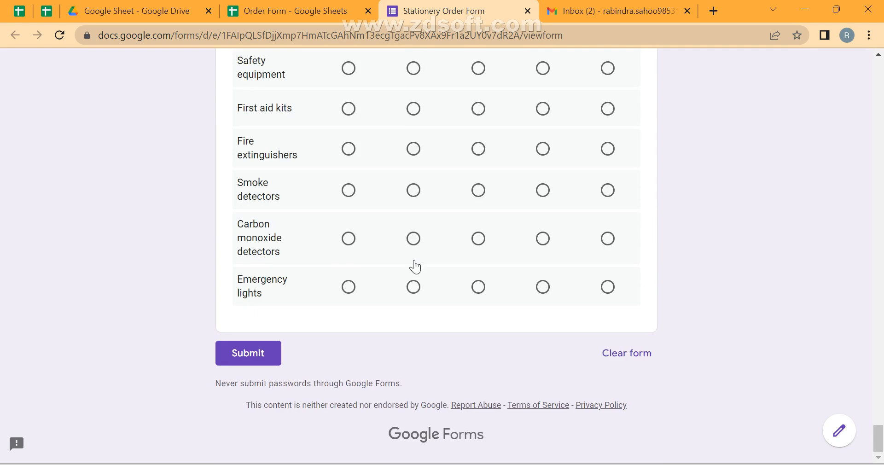
scroll(415, 266, up, 20)
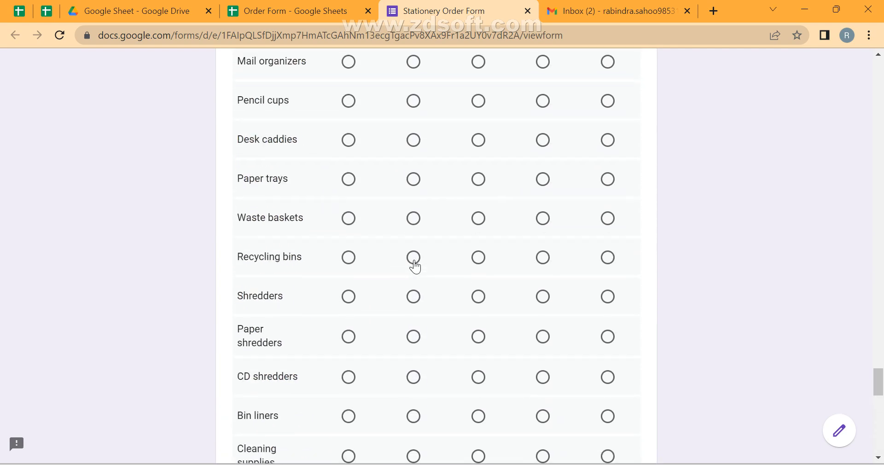
scroll(415, 266, up, 20)
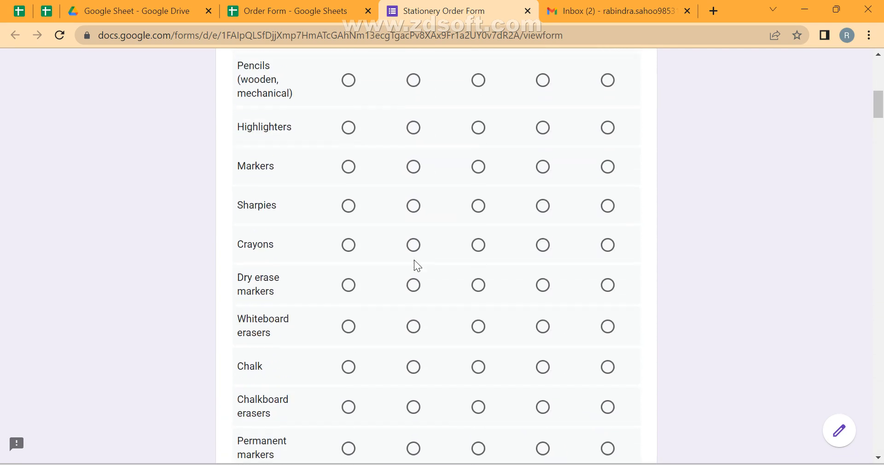
scroll(414, 261, up, 8)
click(286, 260)
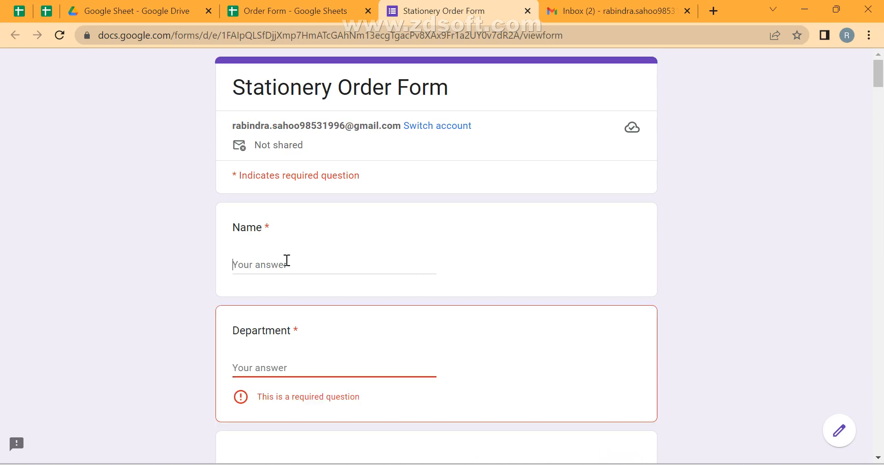
Switch to Gmail and examine the 10:44 AM Stationery Requirements email, reading its full item list to the end
click(551, 14)
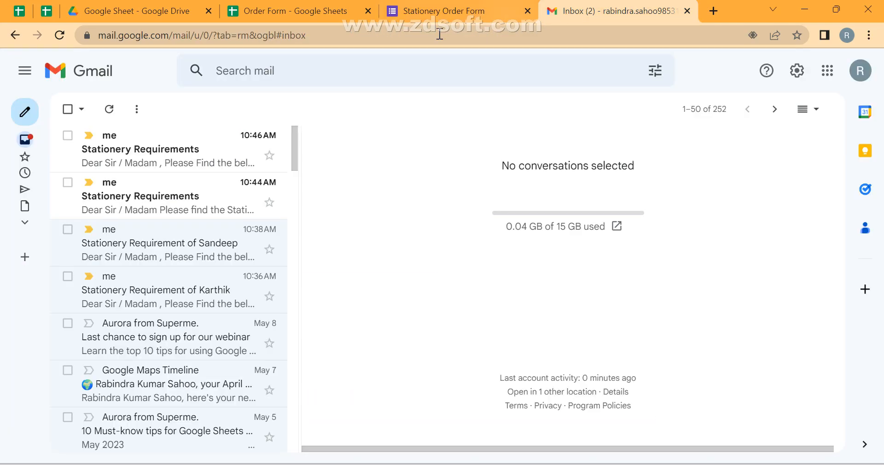
click(485, 2)
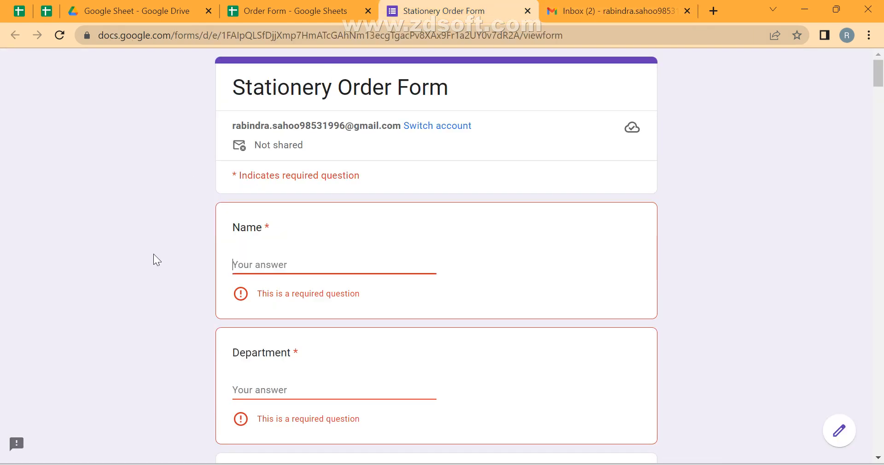
click(603, 12)
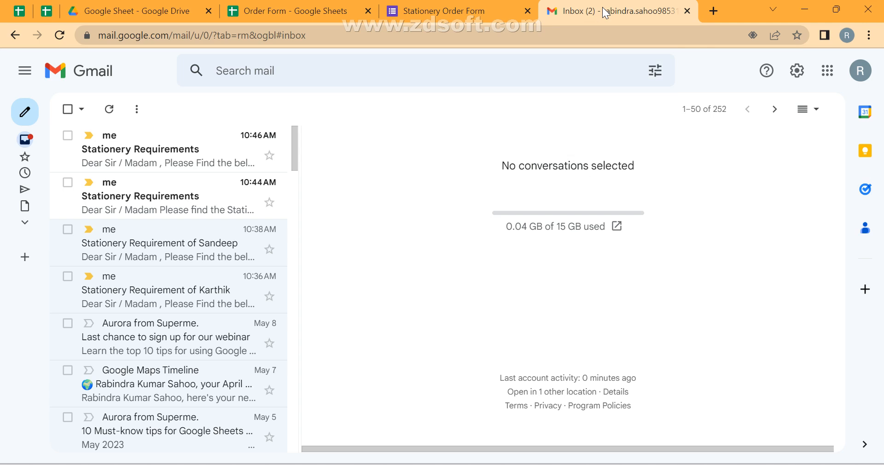
click(151, 163)
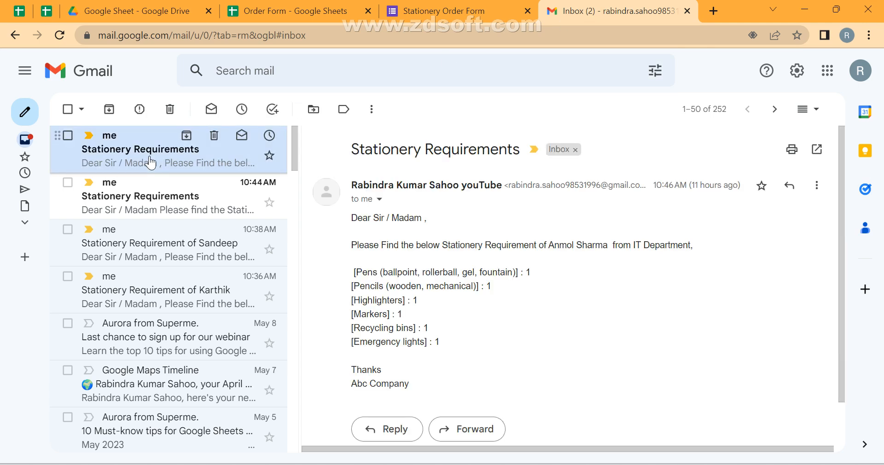
click(118, 205)
scroll(559, 382, down, 4)
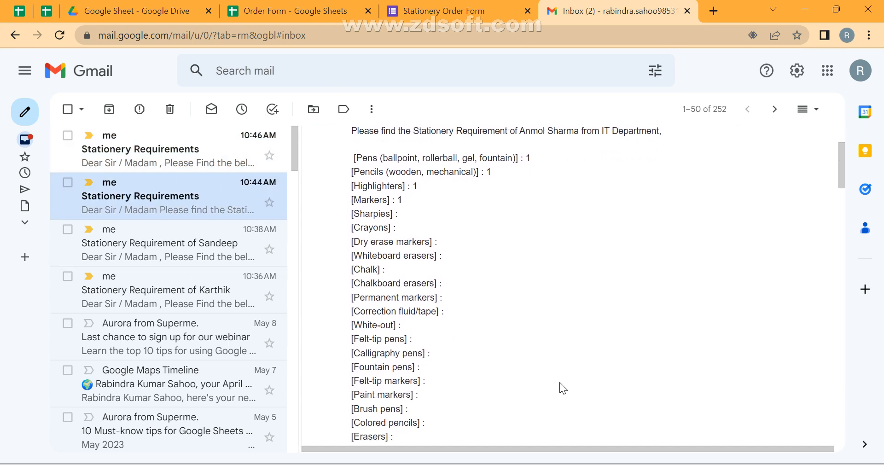
scroll(559, 382, up, 4)
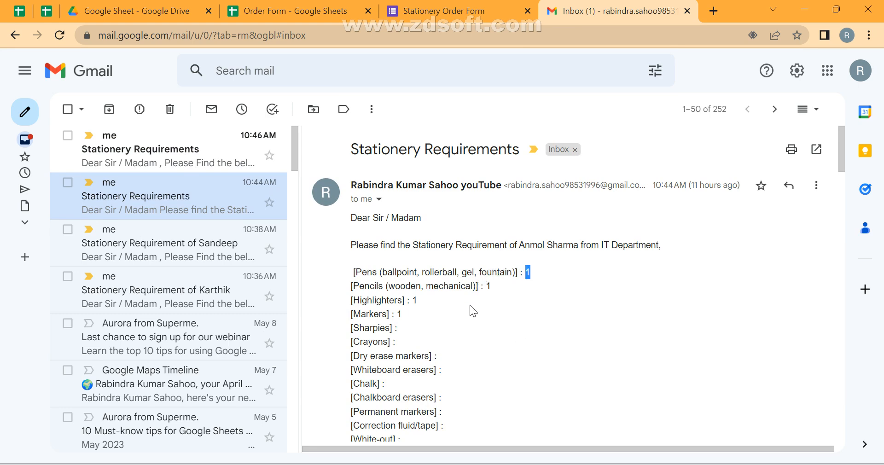
scroll(470, 305, down, 9)
scroll(469, 305, down, 15)
scroll(469, 305, down, 10)
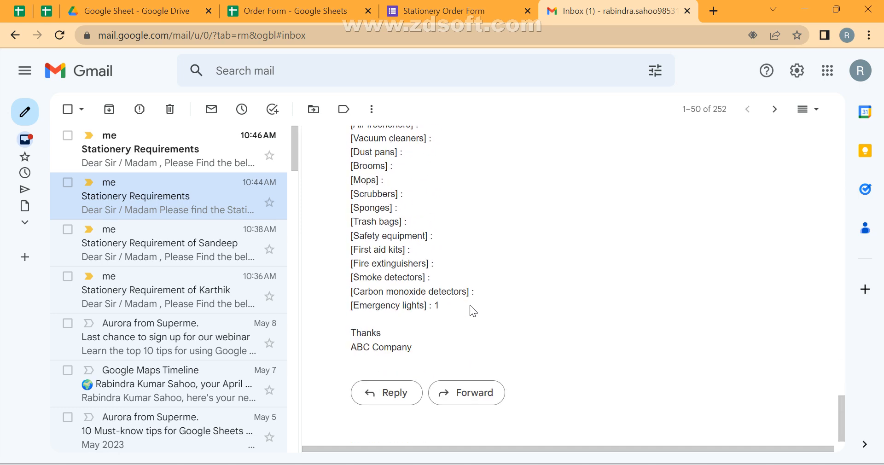
double_click(436, 305)
scroll(412, 214, up, 10)
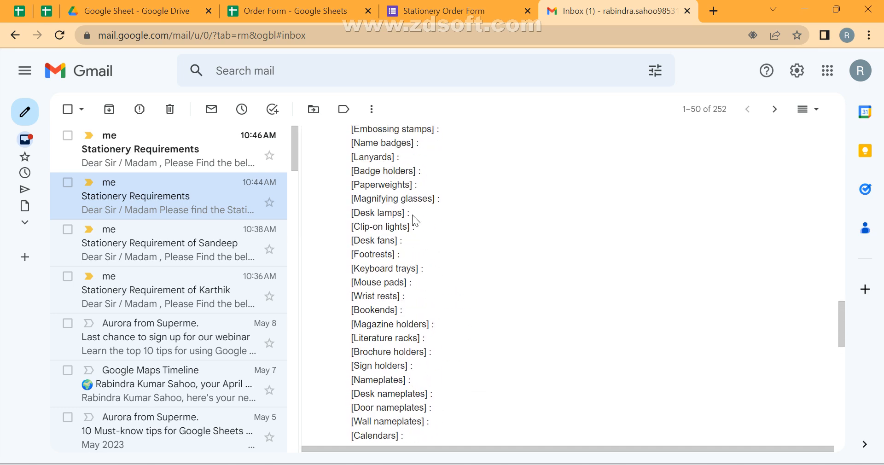
scroll(413, 214, up, 15)
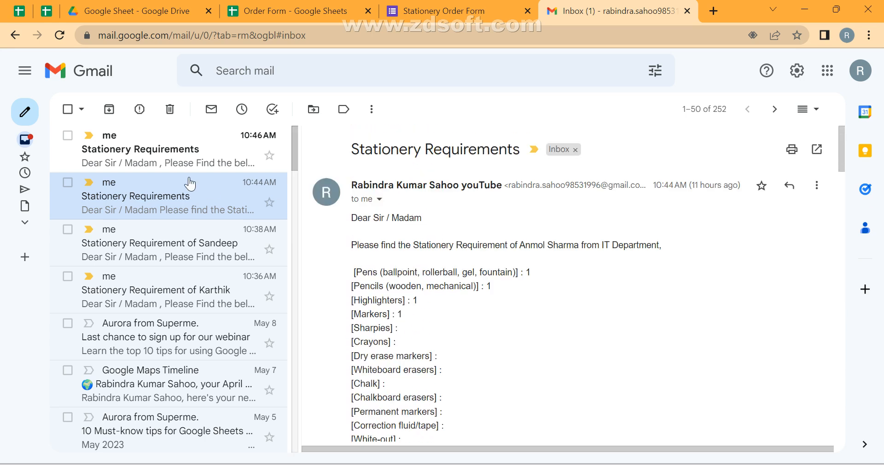
Open the 10:46 AM Stationery Requirements email and examine its shorter list of requested items
click(159, 164)
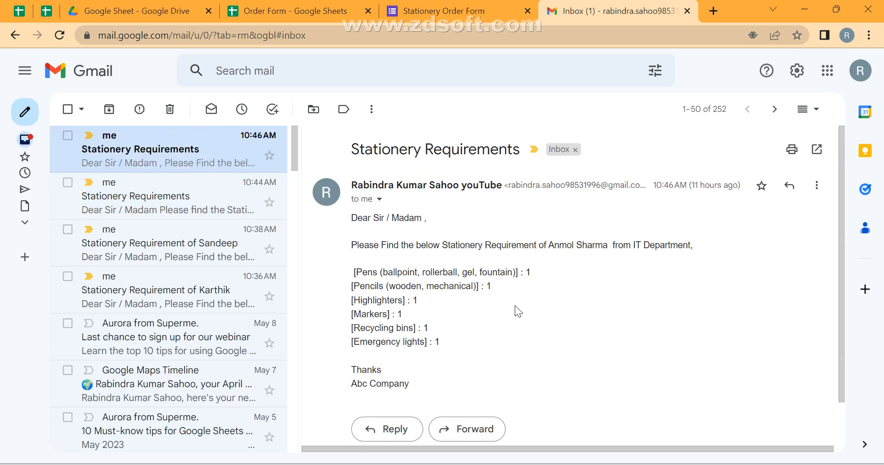
drag(358, 272, 481, 368)
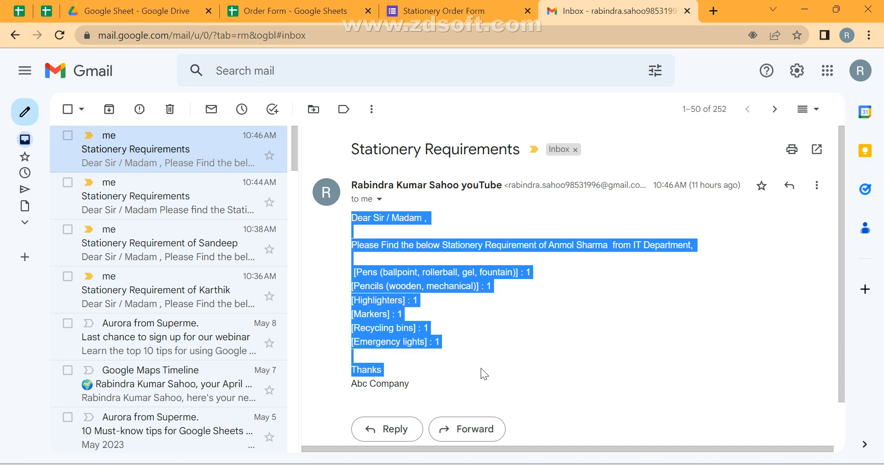
click(460, 338)
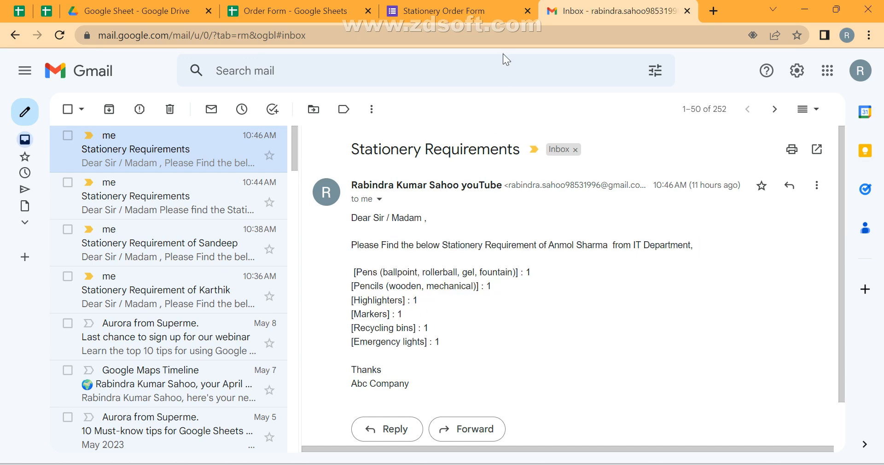
Return to the Stationery Order Form, enter the requester's name, and set the department to IT
click(440, 14)
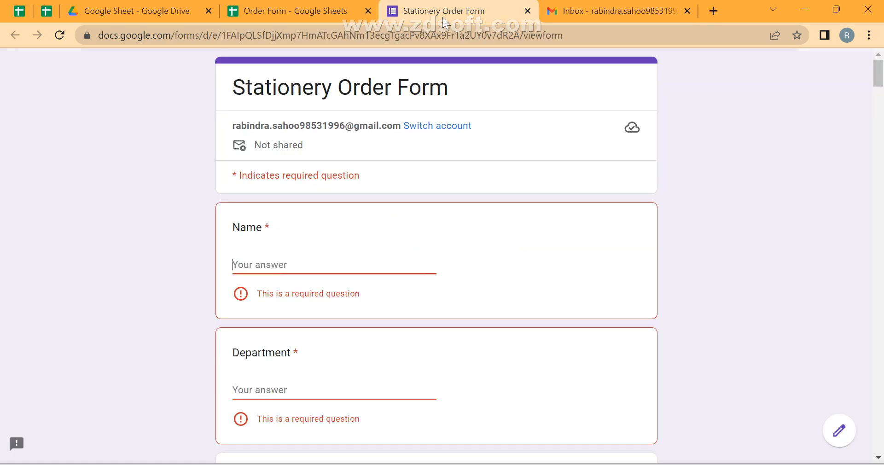
click(262, 264)
text(Rabindra)
key(Tab)
text(IT)
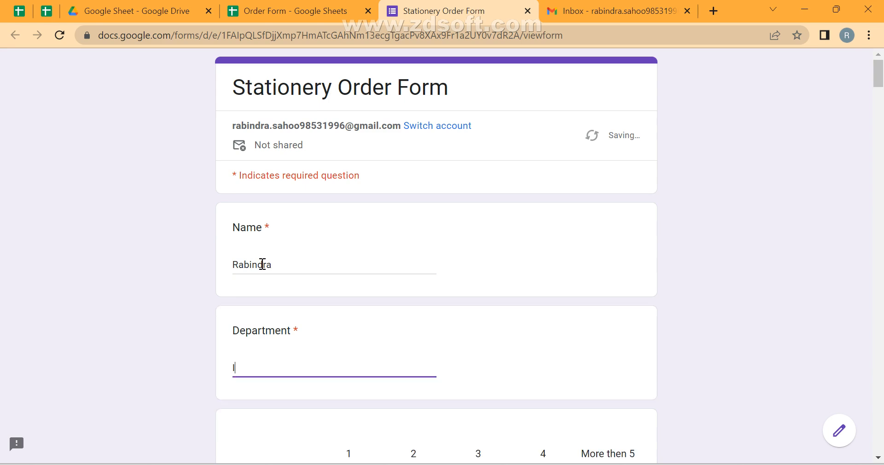
Choose quantity 1 for Pens, 2 for Highlighters and 2 for In/out boxes in the item grid
scroll(262, 267, down, 5)
click(349, 257)
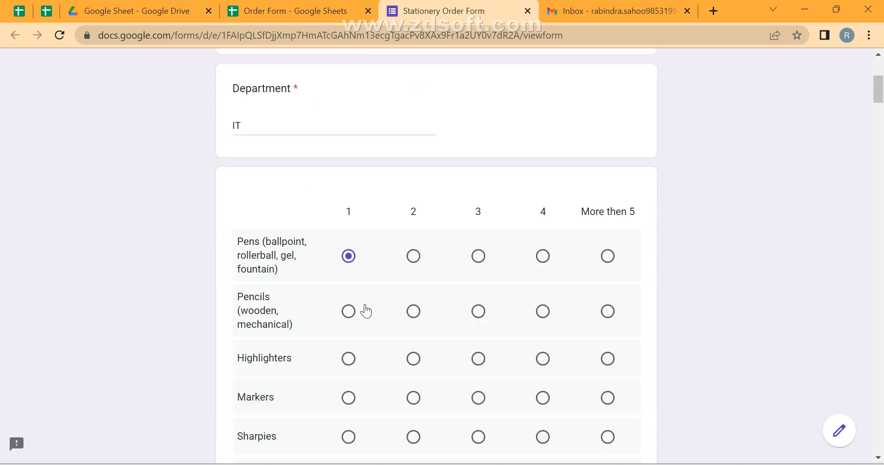
click(413, 358)
scroll(413, 359, down, 6)
click(413, 359)
scroll(414, 361, down, 5)
scroll(414, 363, down, 20)
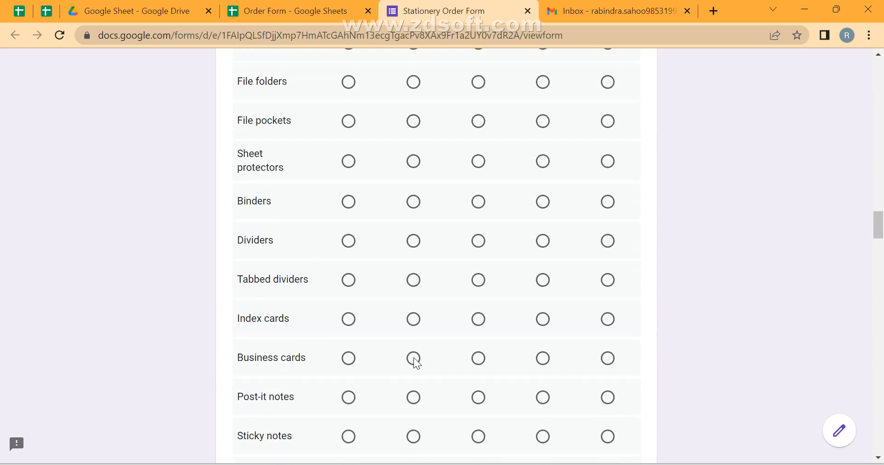
scroll(414, 357, down, 3)
click(413, 357)
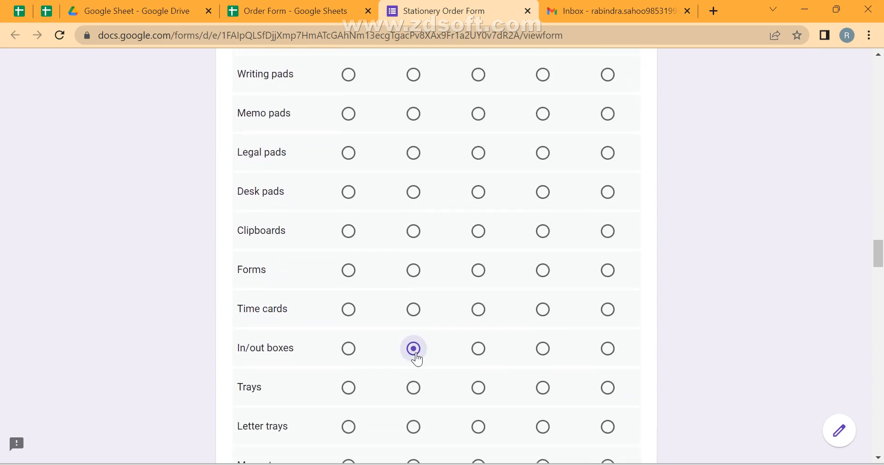
Submit the completed stationery order and close the form page
scroll(414, 359, down, 20)
scroll(416, 358, down, 15)
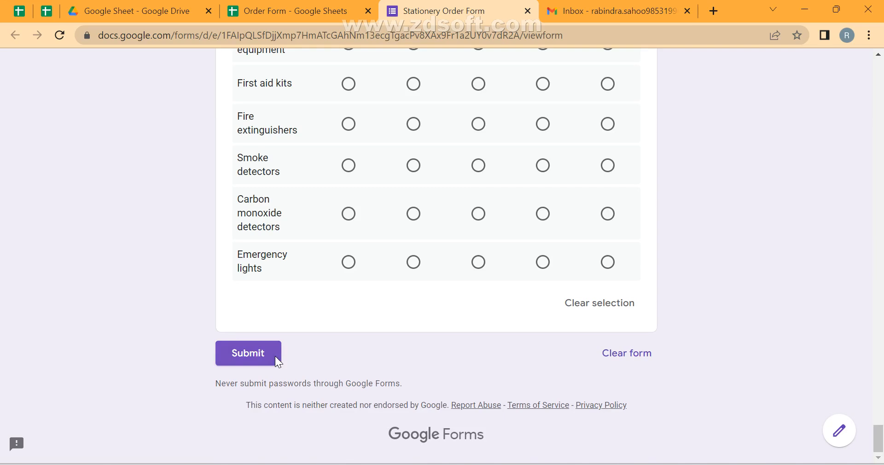
click(276, 357)
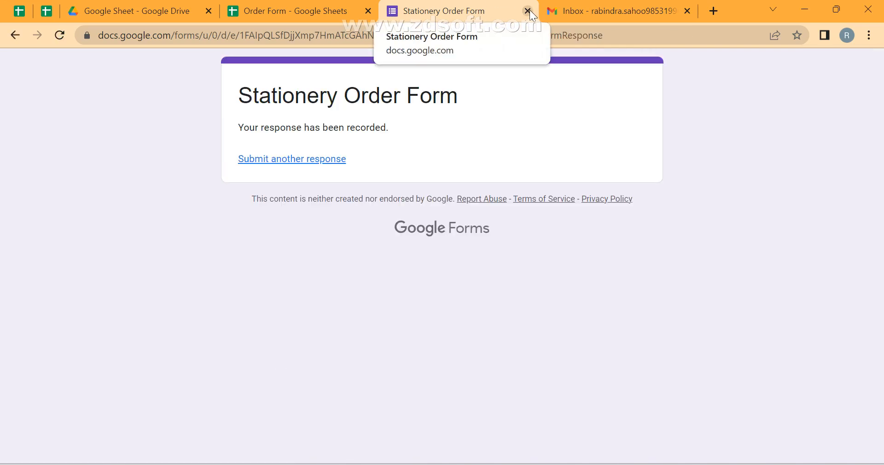
click(529, 10)
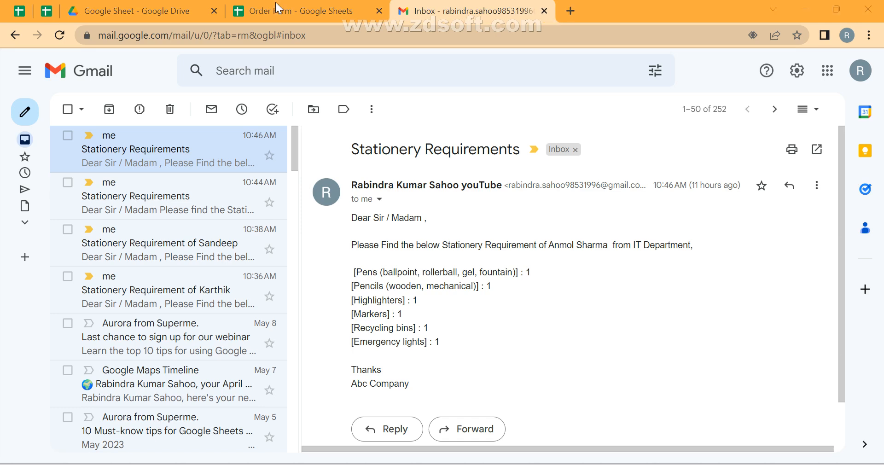
Open the Order Form spreadsheet and examine the new response in row 4 across all item columns, through Emergency lights
click(290, 14)
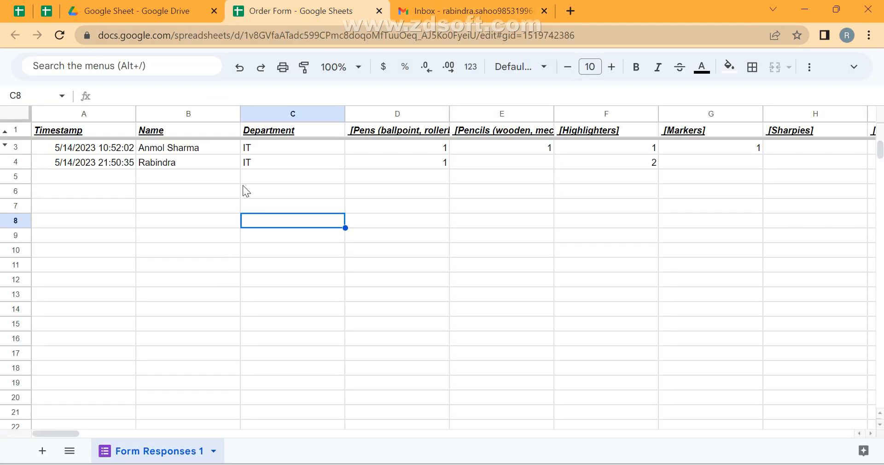
click(257, 165)
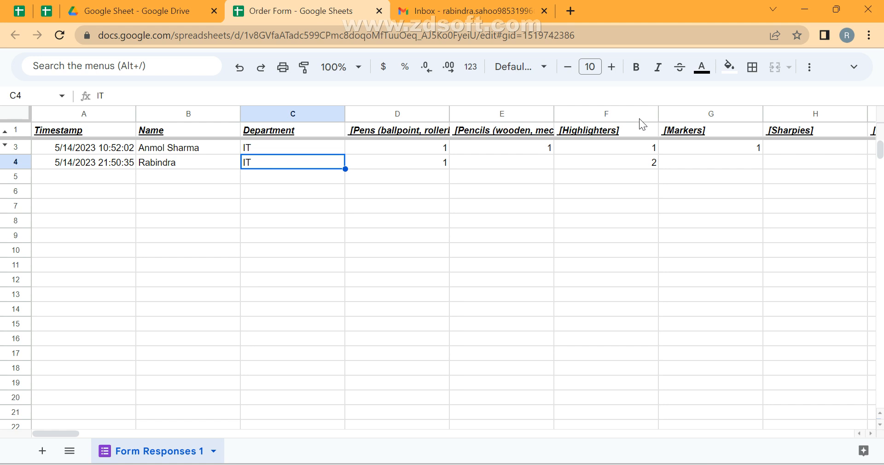
key(Right)
key(Right)
key(Right)
key(Right)
key(Right)
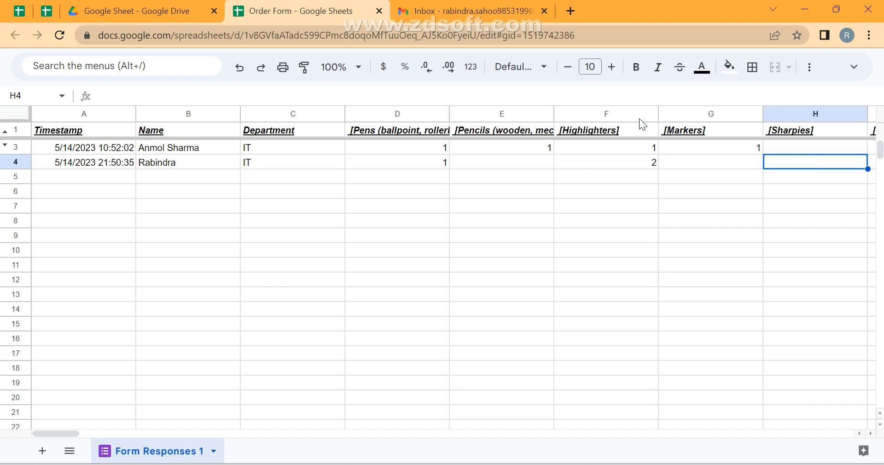
key(Right)
key(Right)
key(Right)
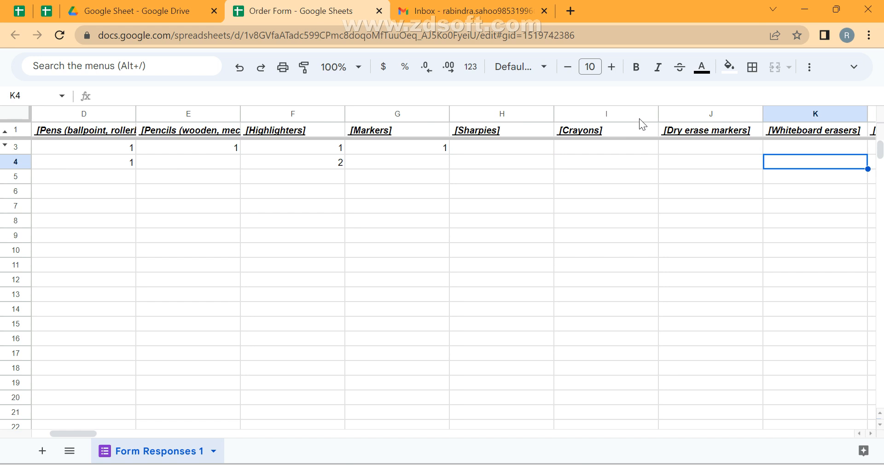
key(ctrl+Right)
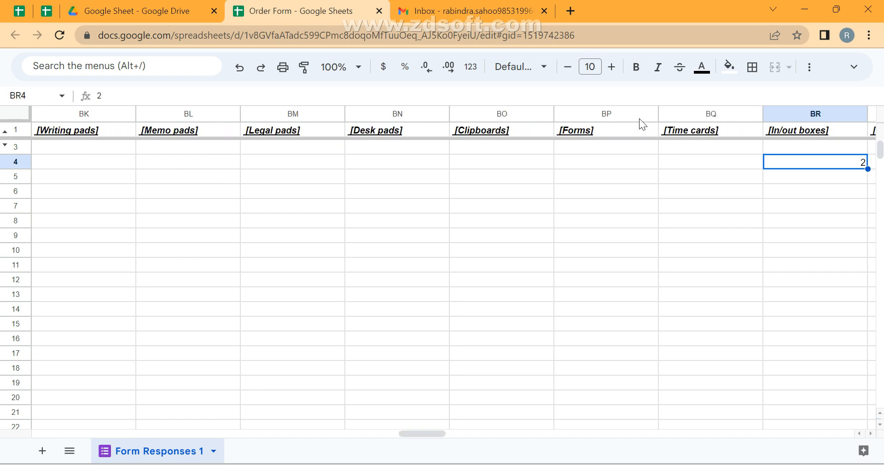
key(ctrl+Right)
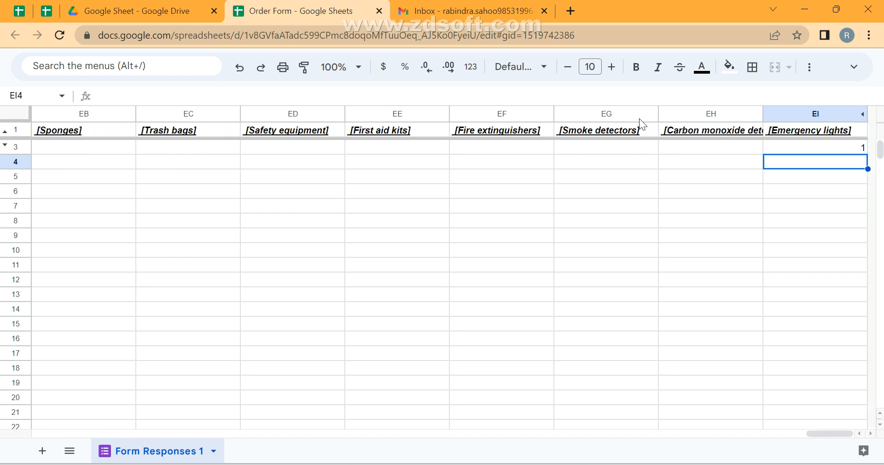
Unhide the columns after Emergency lights and select the Final Requirement cell in row 4
key(ctrl+Up)
key(ctrl+Up)
click(861, 115)
click(802, 222)
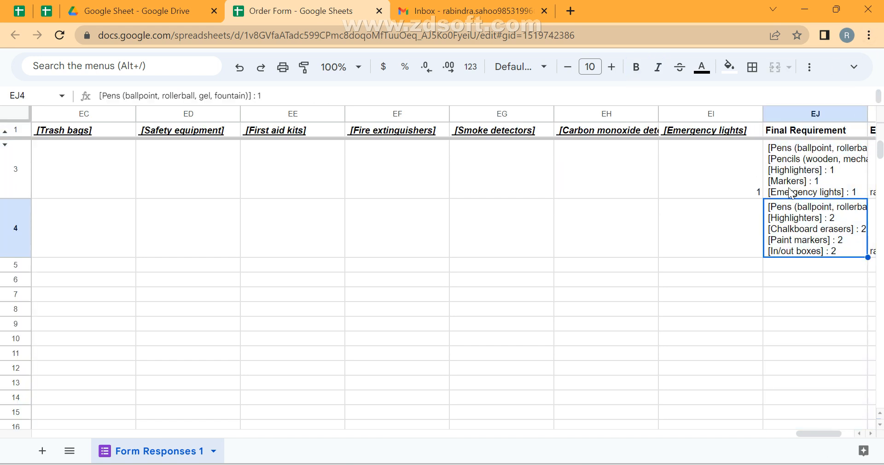
Examine the full ARRAYFORMULA behind the Final Requirement header in EJ1, down to its end
click(800, 132)
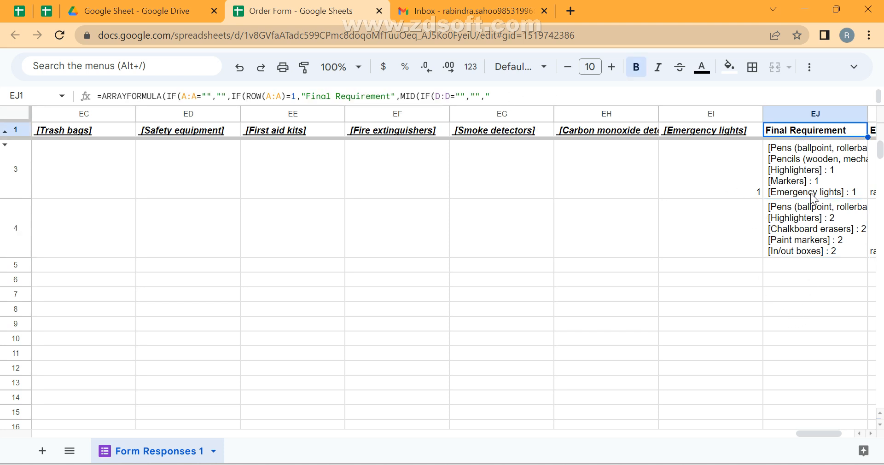
key(F2)
scroll(809, 251, down, 10)
scroll(809, 251, down, 20)
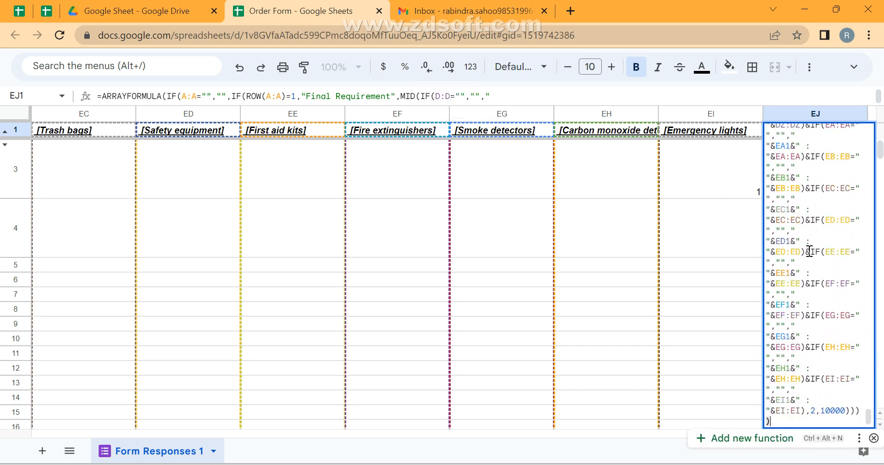
key(Return)
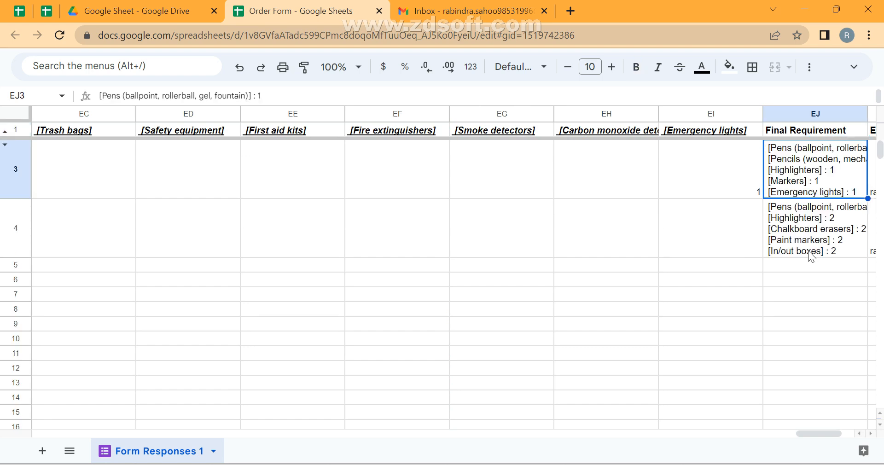
Hide the Template 1 - Send Status column next to Email ID
key(Right)
key(Right)
key(Left)
key(Left)
key(Right)
key(Right)
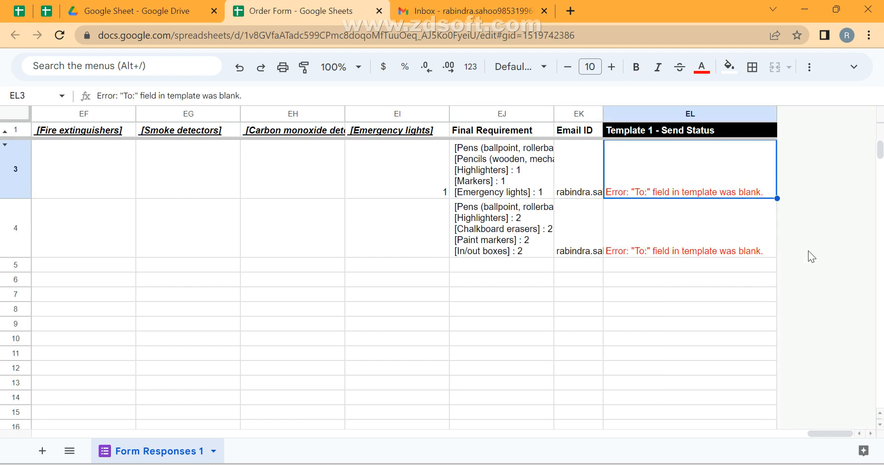
key(ctrl+space)
key(Left)
key(Left)
key(Left)
key(Right)
key(Right)
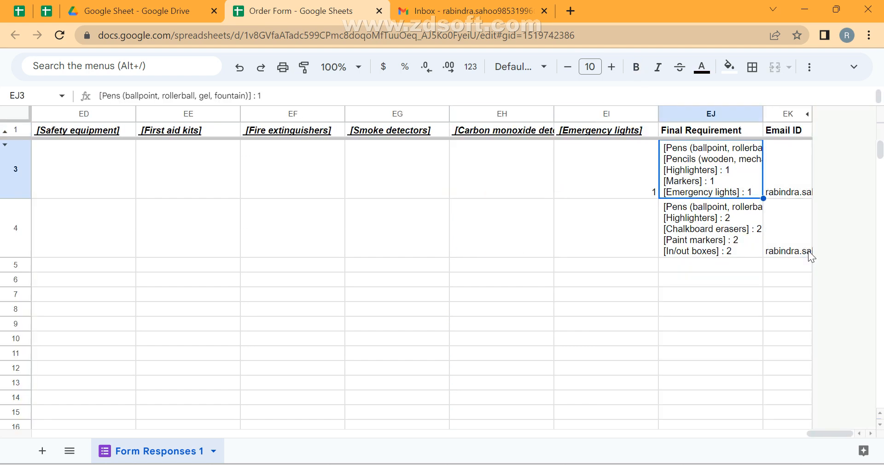
Enter quantity 1 for carbon monoxide detectors in EH4 and 2 for Emergency lights in EI4
key(Down)
key(Left)
key(Left)
key(Left)
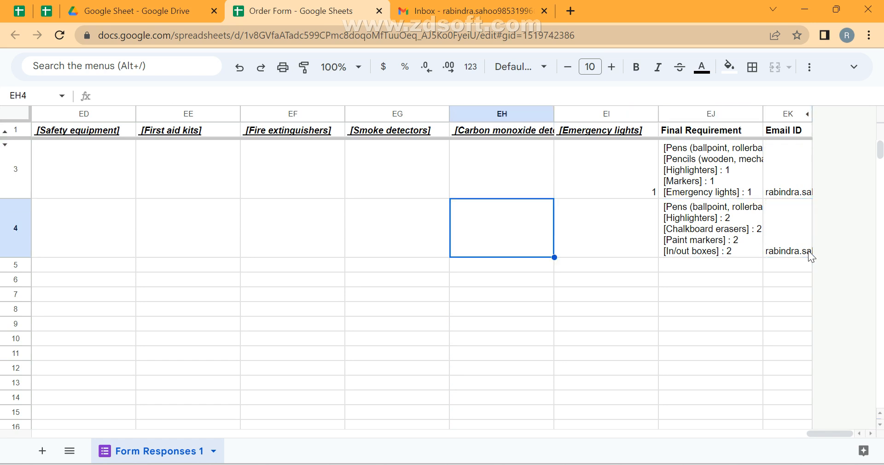
text(1)
key(Return)
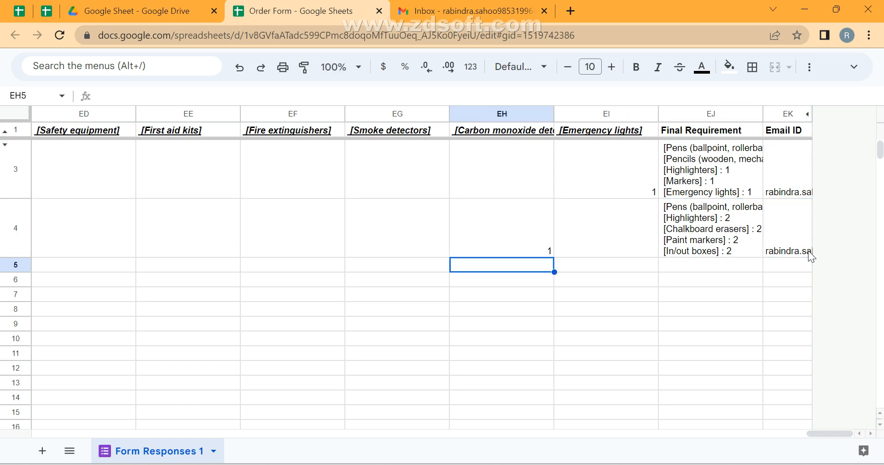
key(Up)
key(Right)
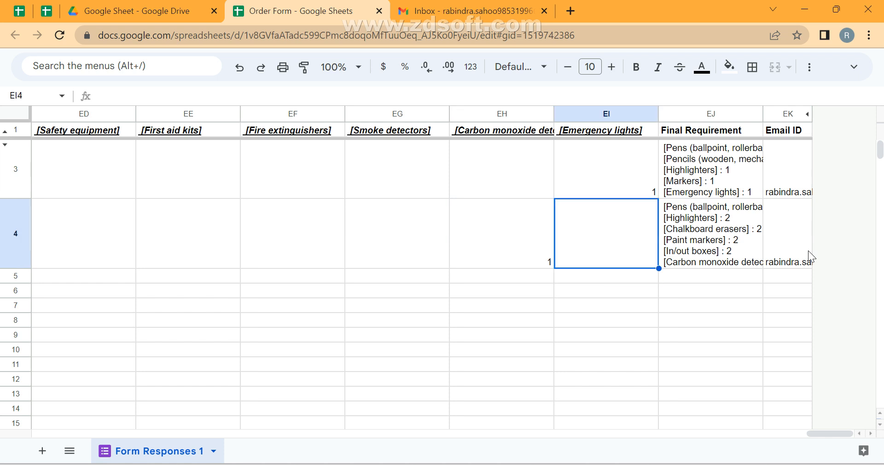
text(2)
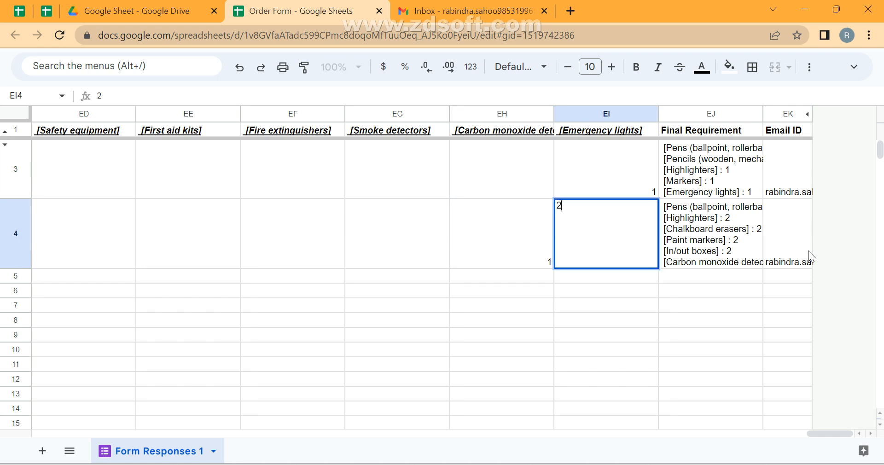
key(Return)
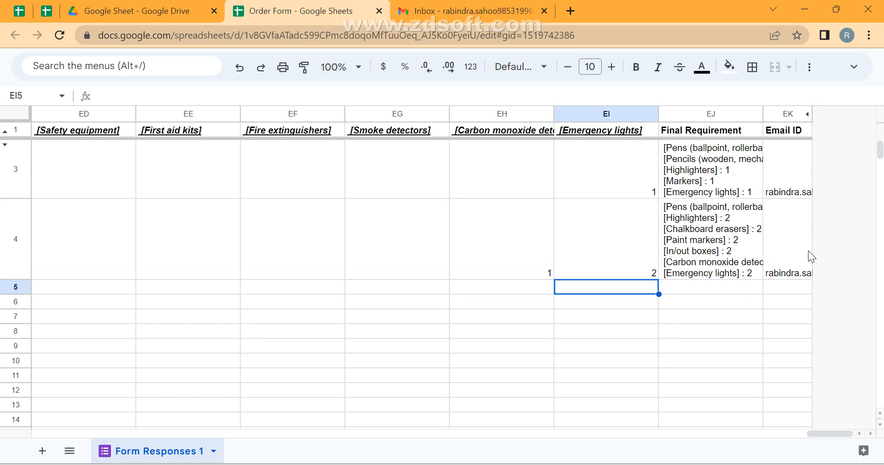
Clear the test quantities in EH4:EI4
click(629, 258)
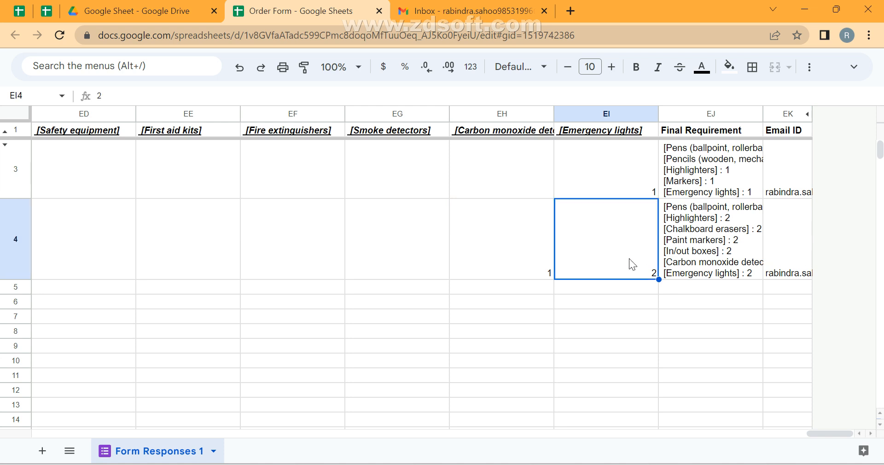
key(shift+Left)
key(Delete)
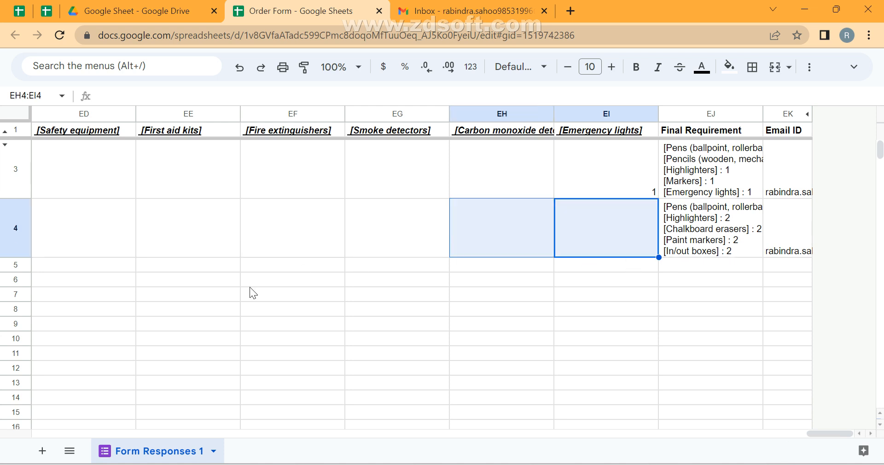
Add a new sheet and enter the headers Books, Pens and Notebooks in A1:C1
click(42, 451)
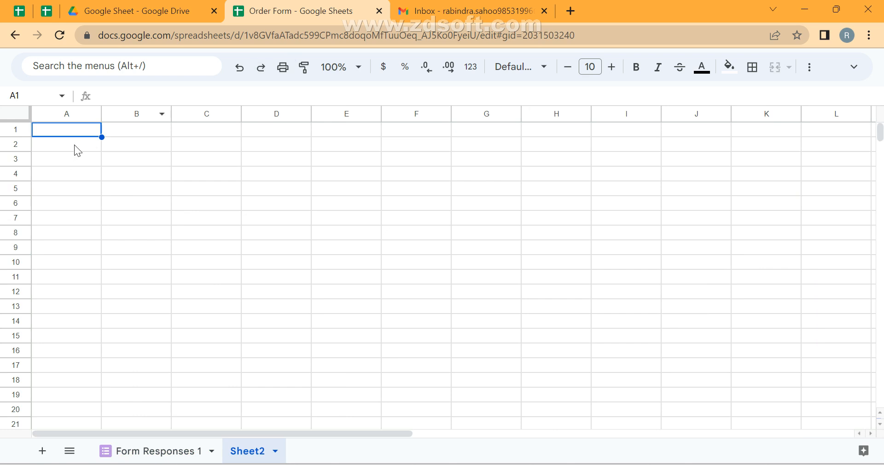
click(69, 134)
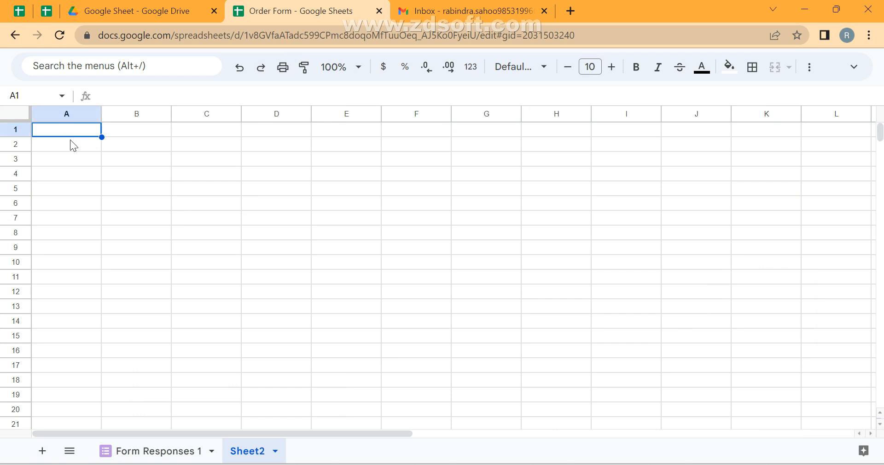
text(Books)
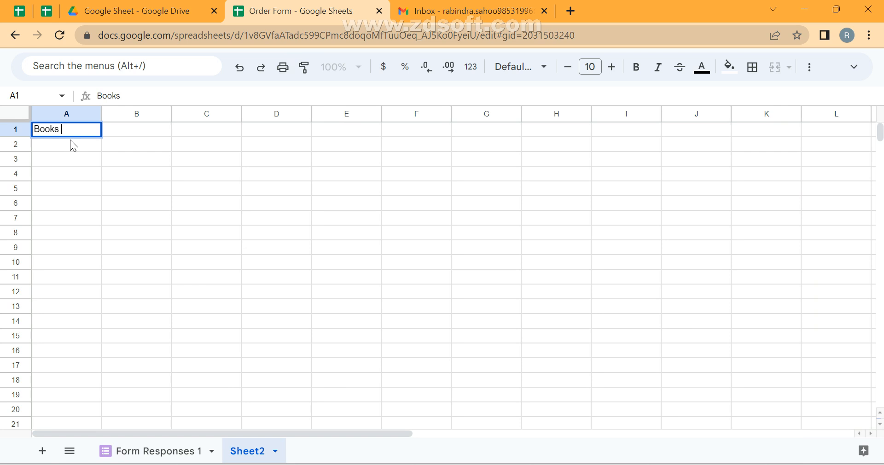
key(Tab)
text(Pens)
key(Return)
key(Up)
key(Right)
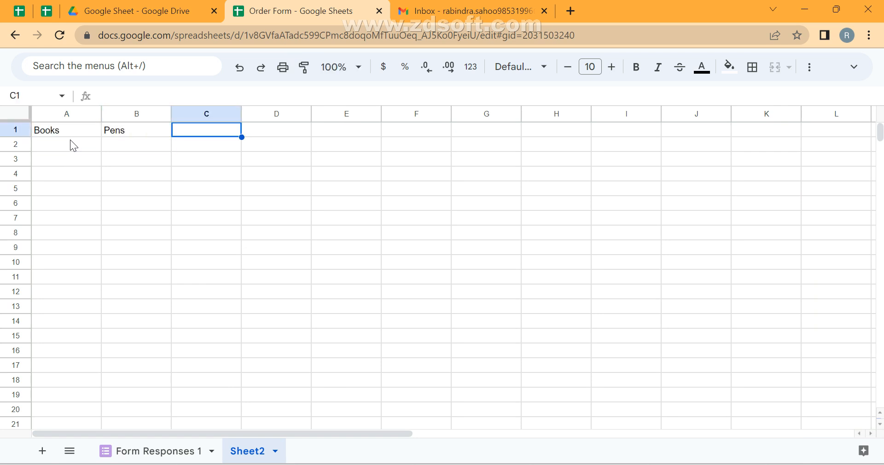
text(Notebooks)
key(Return)
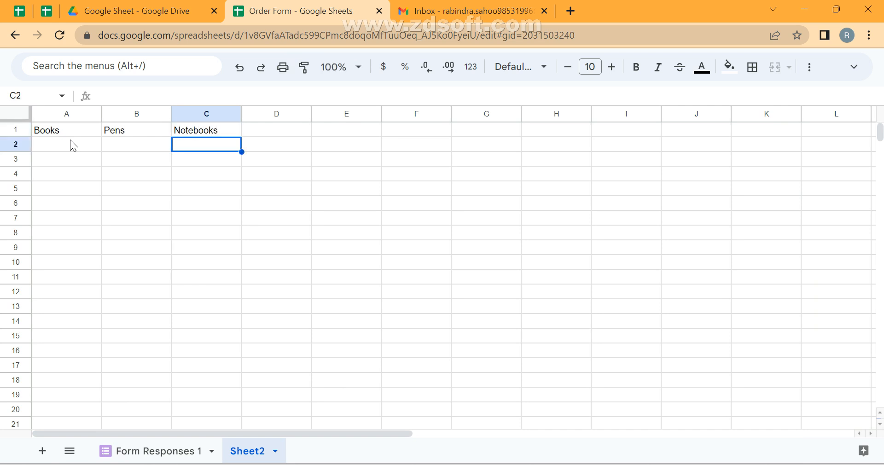
In row 2, enter quantity 1 for Books and 2 for Pens, leaving Notebooks blank
key(Left)
key(Left)
text(1)
key(Return)
key(Up)
key(Right)
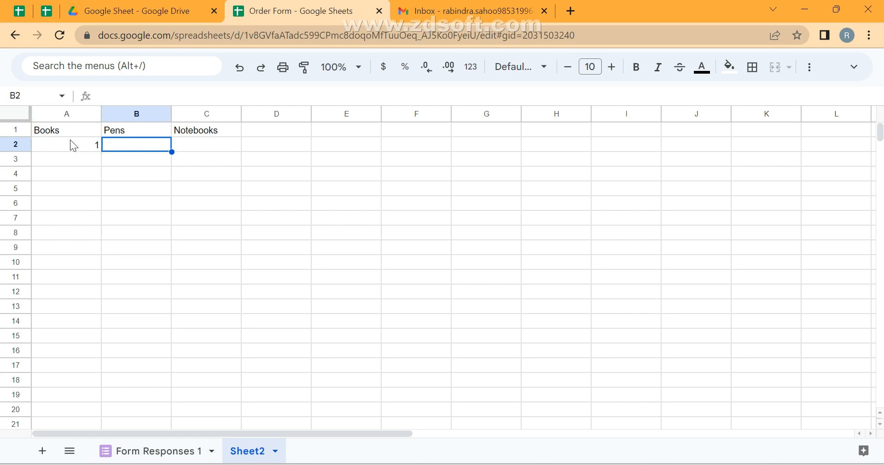
text(2)
key(Tab)
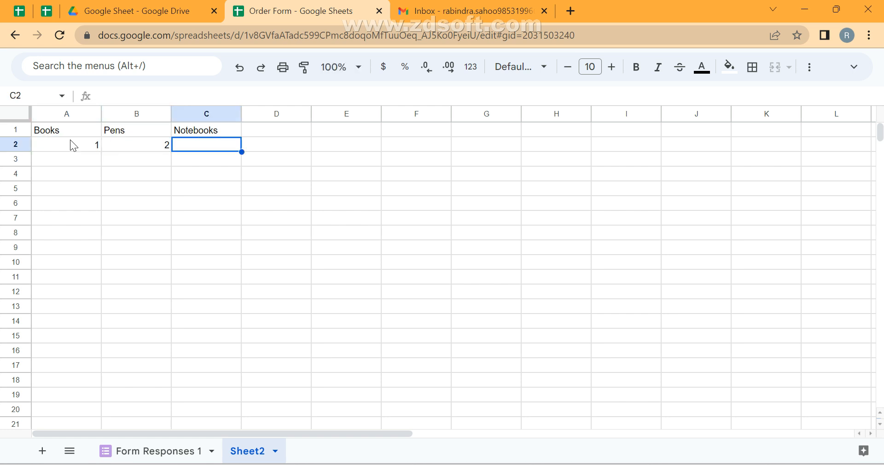
Enter the header Final Requirement in D1
key(Up)
key(Right)
text(Final Requireme)
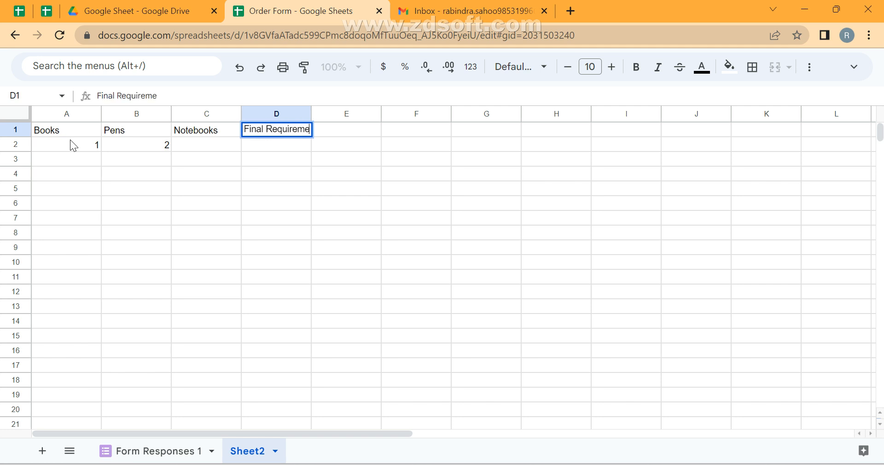
text(nt)
key(Return)
Enter "Books : 1" and "Pens : 2" on two lines inside cell D2
text(B)
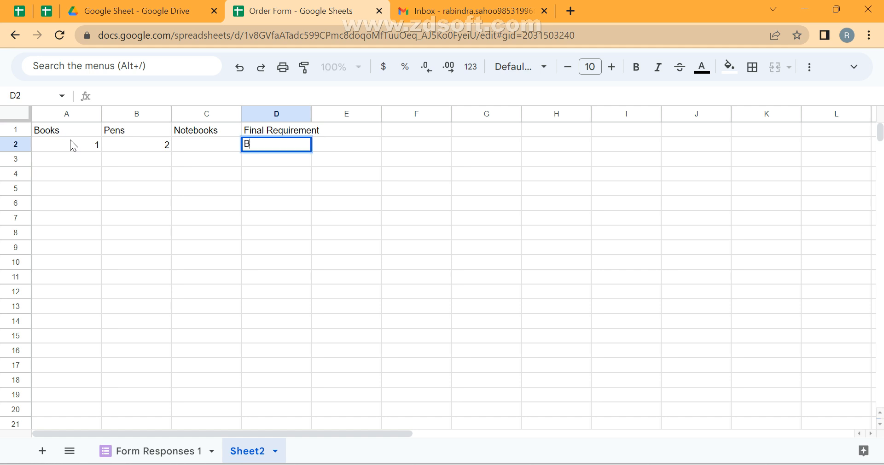
text(ooks : 1)
key(alt+Return)
text(Pens : 2)
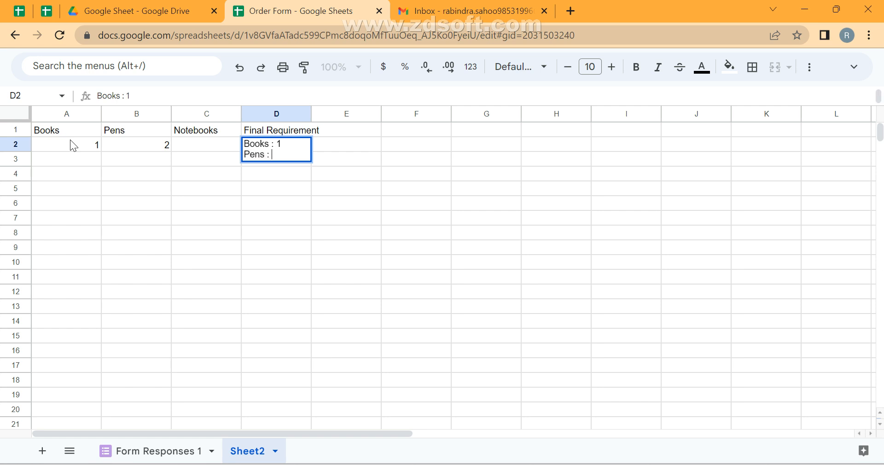
key(Return)
In row 3, enter quantity 2 for Books and 3 for Notebooks, leaving Pens blank
key(Left)
key(Left)
key(Left)
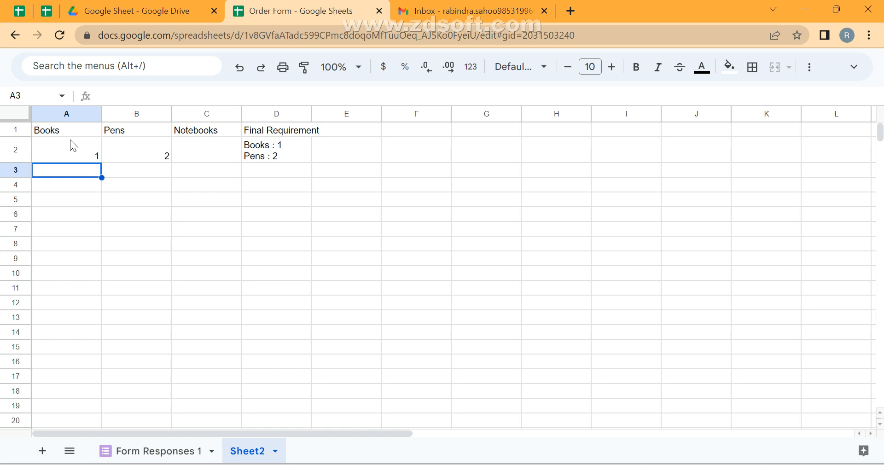
text(2)
key(Tab)
key(Tab)
key(Return)
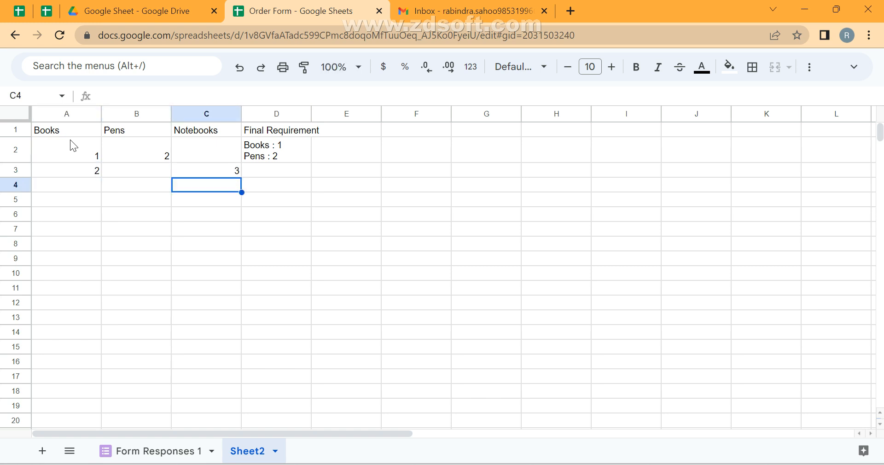
Enter "Books : 2" and "Notebooks : 3" on two lines inside cell D3
key(Up)
key(Right)
text(Books )
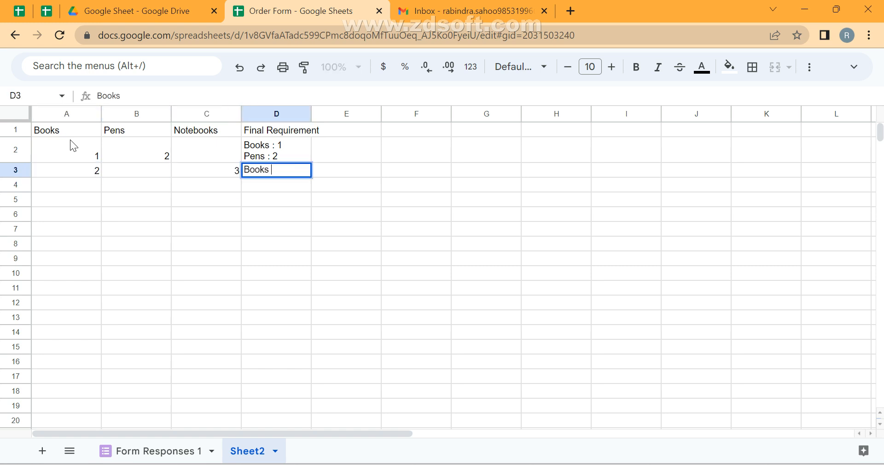
text(: 2)
key(alt+Return)
text(Note)
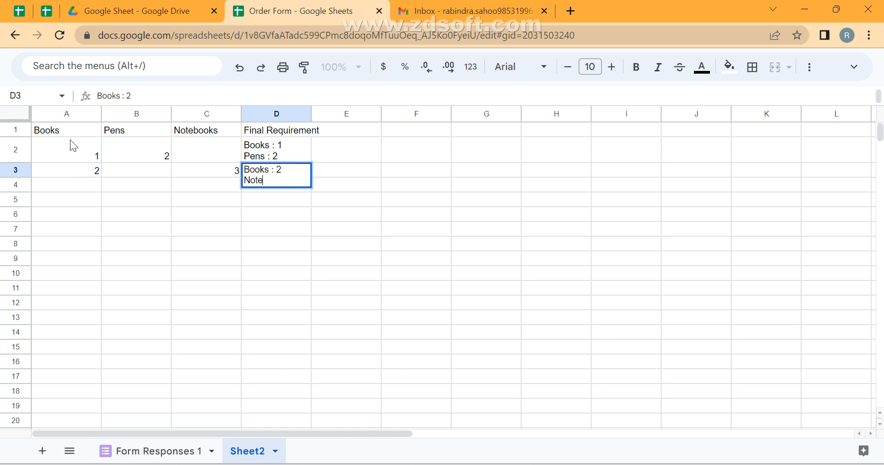
text(books : 3)
key(Return)
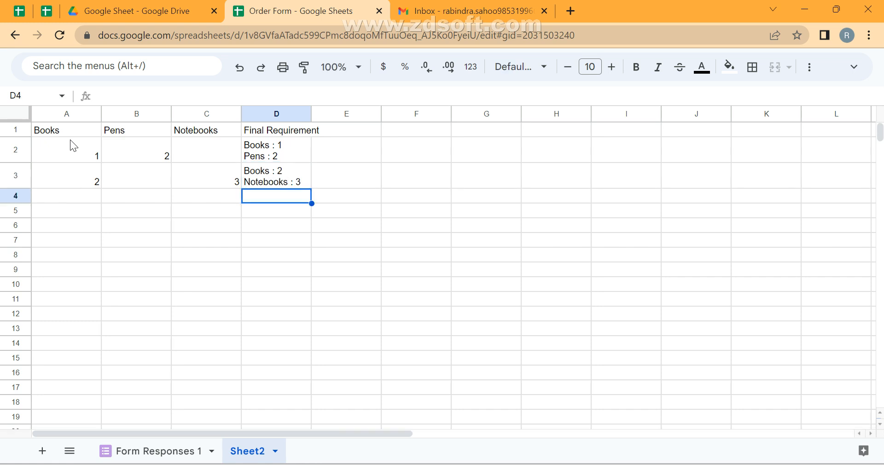
key(Up)
key(Left)
key(Down)
key(Left)
key(Left)
key(shift+Right)
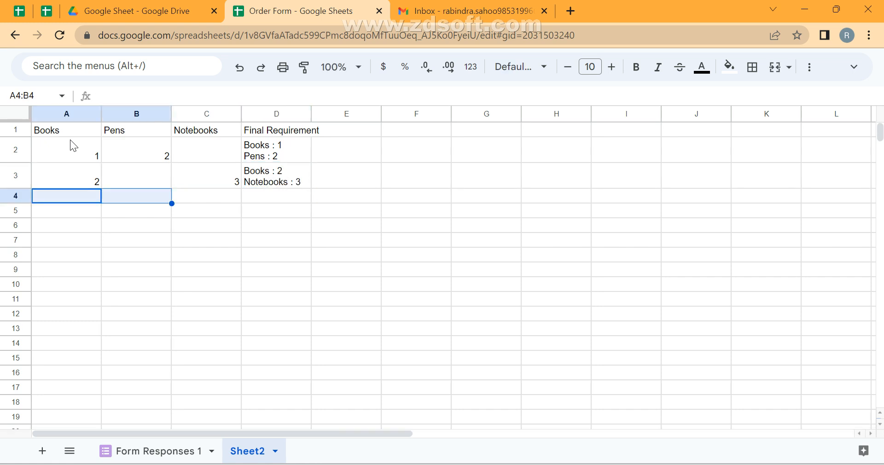
key(shift+Right)
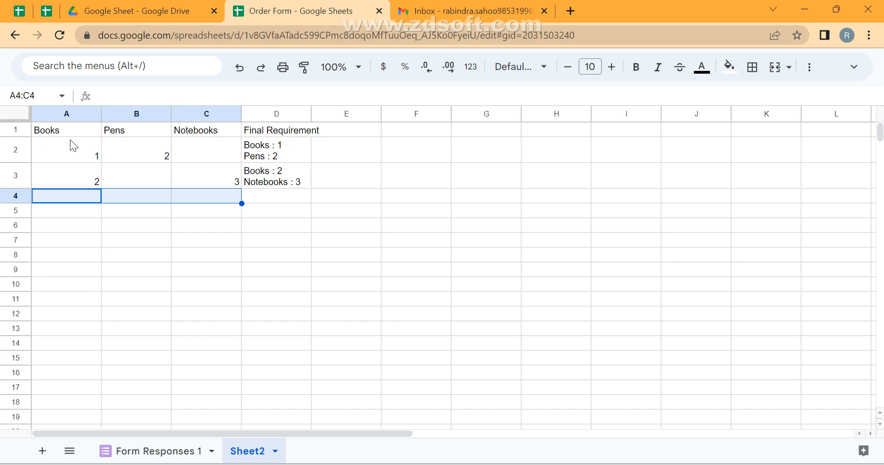
Clear all the manually entered contents of column D
click(273, 111)
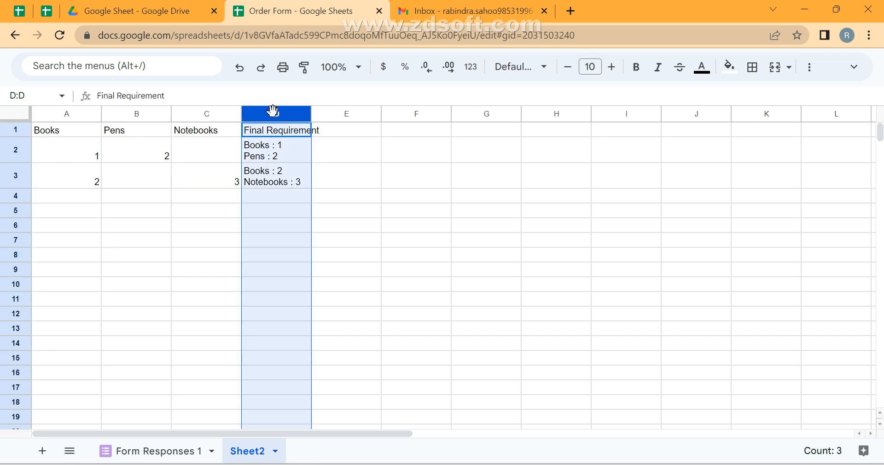
key(Delete)
Start an IF formula in cell D2 that returns an empty string when A2 is blank: =IF(A2="","",
key(Down)
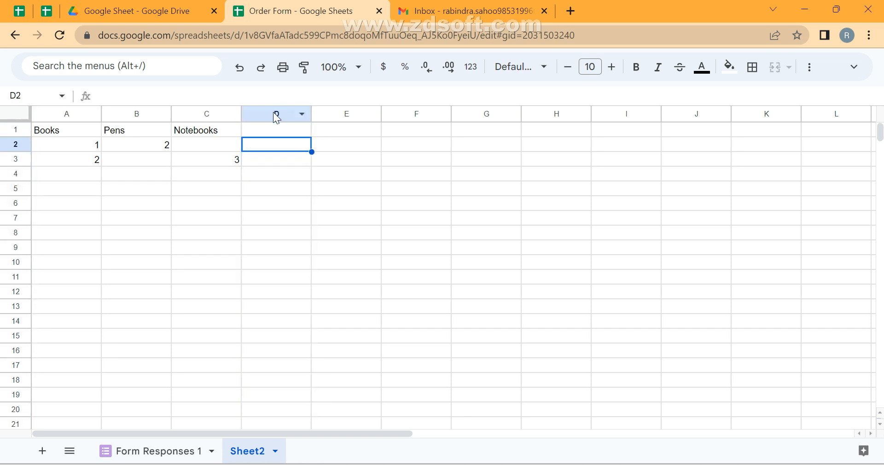
text(=)
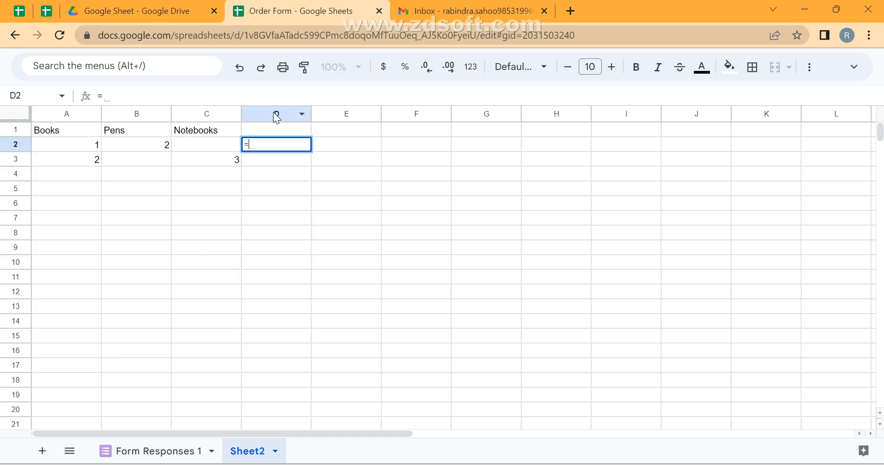
text(if)
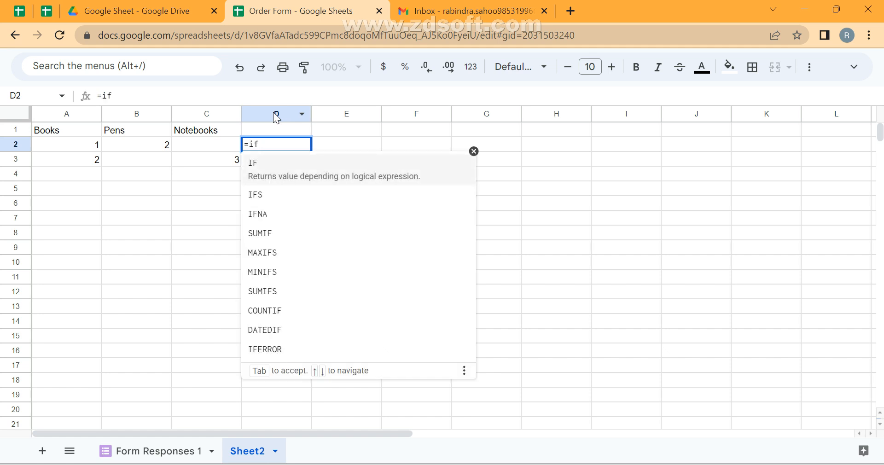
key(Tab)
key(Left)
key(Left)
key(Left)
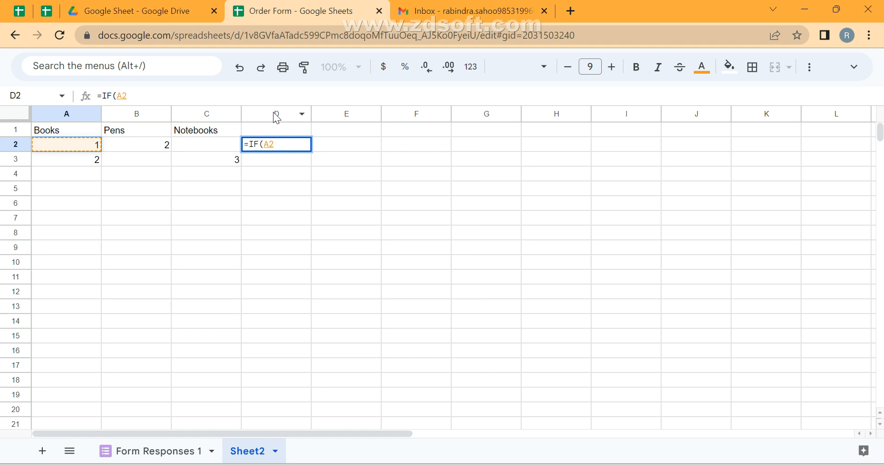
text(="", "",)
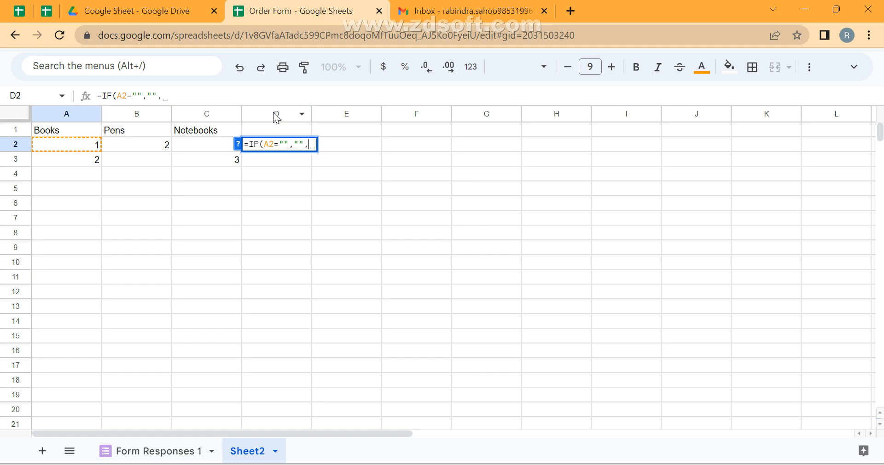
Complete the D2 formula with A1&" : "&A2 as the value for a filled A2
click(71, 131)
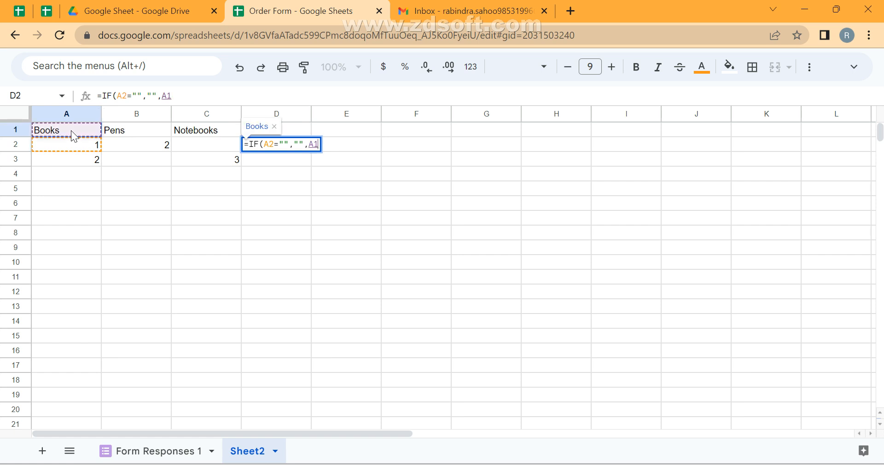
text(&" )
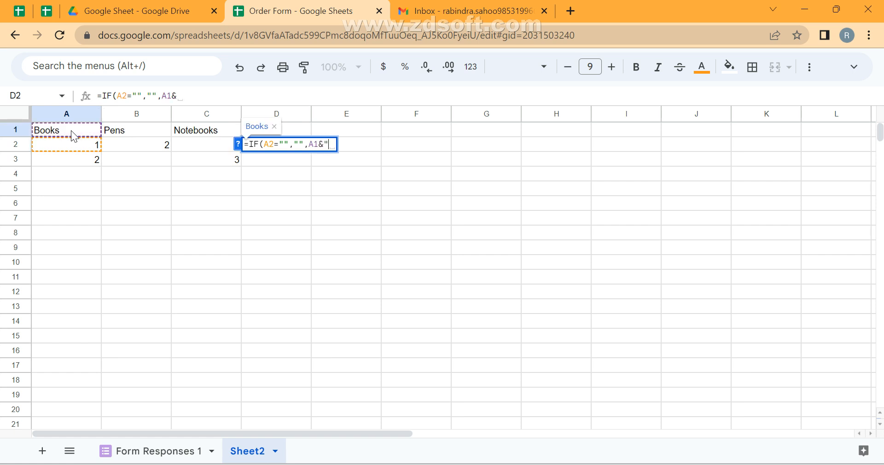
text(: "&)
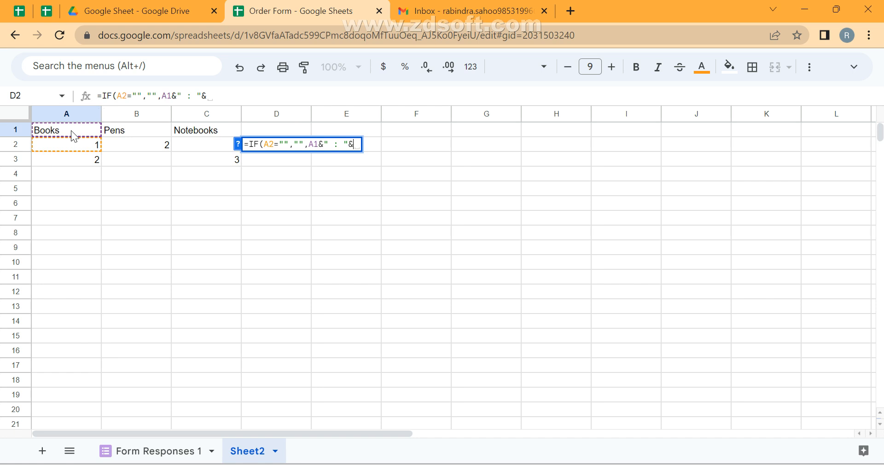
key(Left)
key(Left)
key(Left)
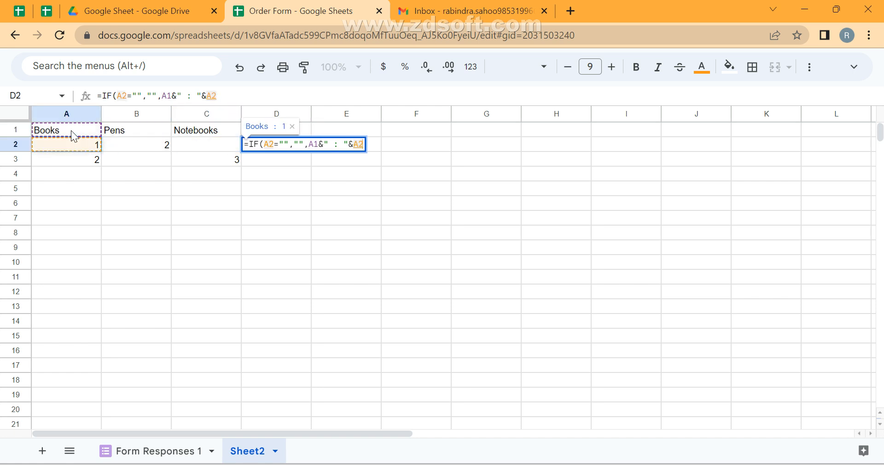
key(Return)
Test the D2 formula by clearing the Books quantity in A2, and re-enter 1
key(Up)
key(Left)
key(Left)
key(Left)
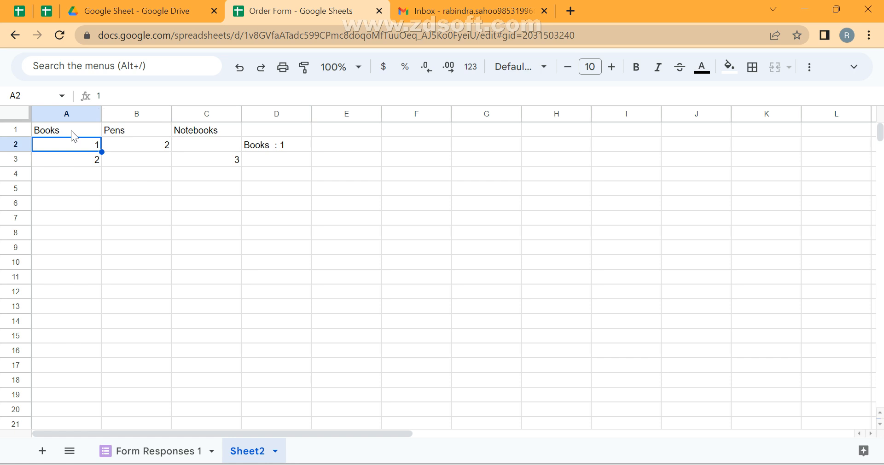
key(Delete)
text(1)
key(Return)
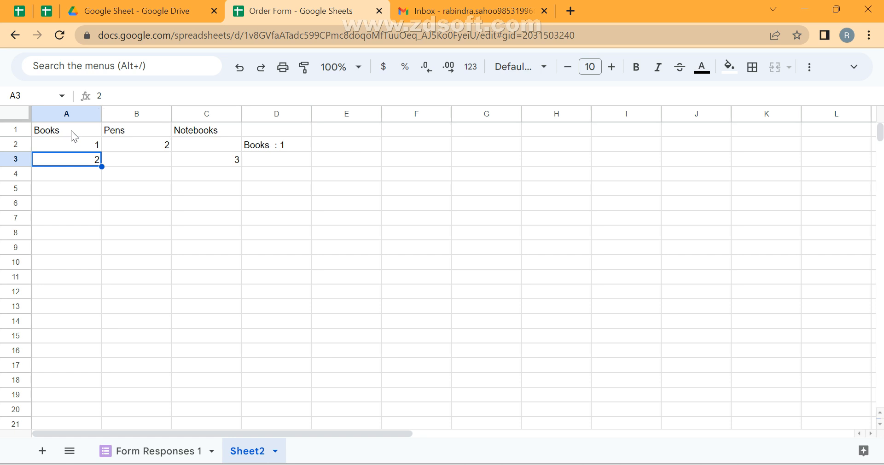
Extend the D2 formula with & and a line break enclosed in quotation marks, followed by another &
key(Up)
key(Right)
key(Right)
key(Right)
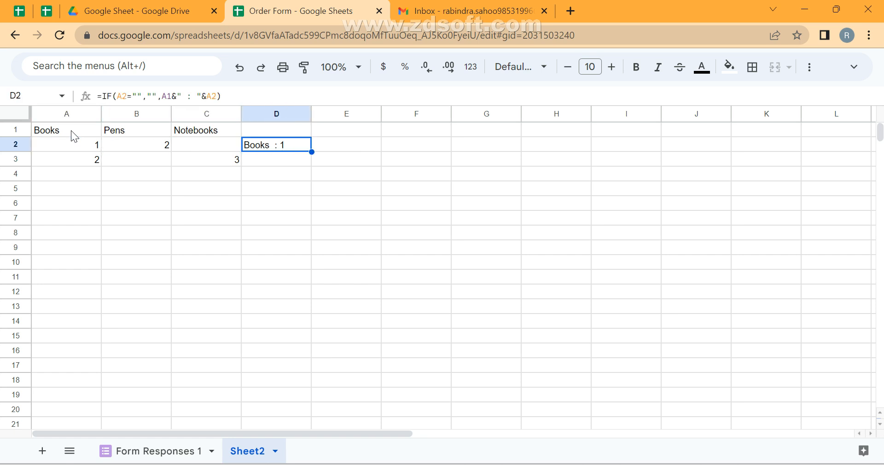
key(Return)
text(&)
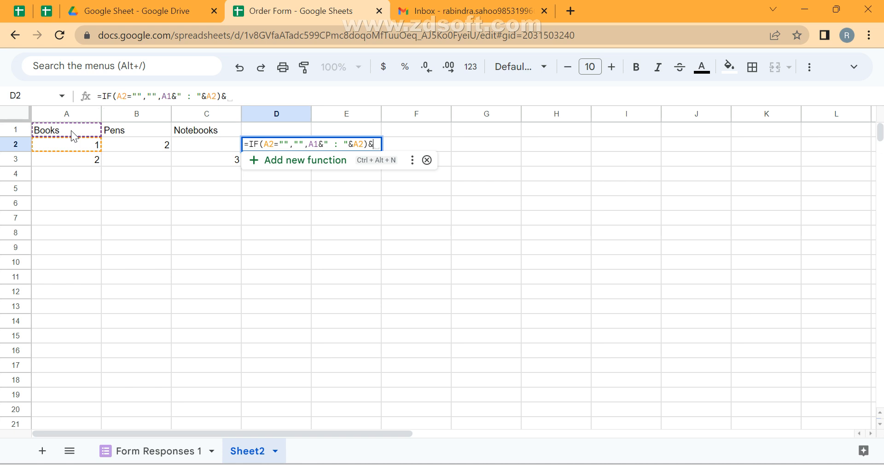
text("")
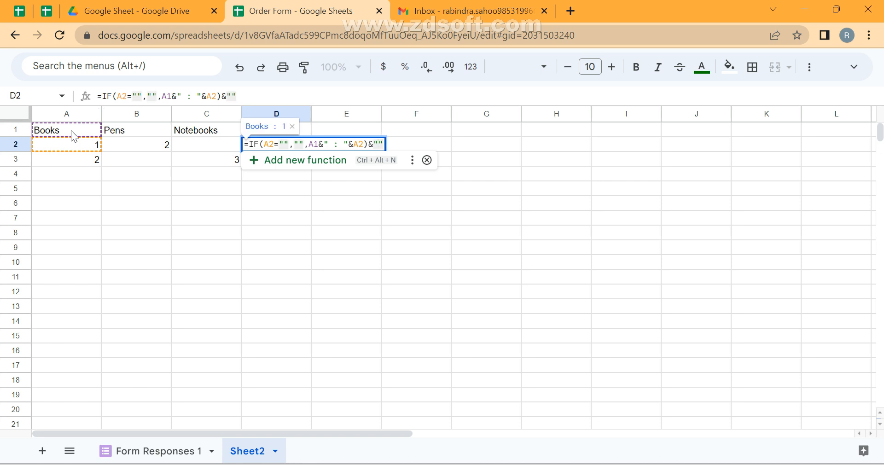
key(alt+Return)
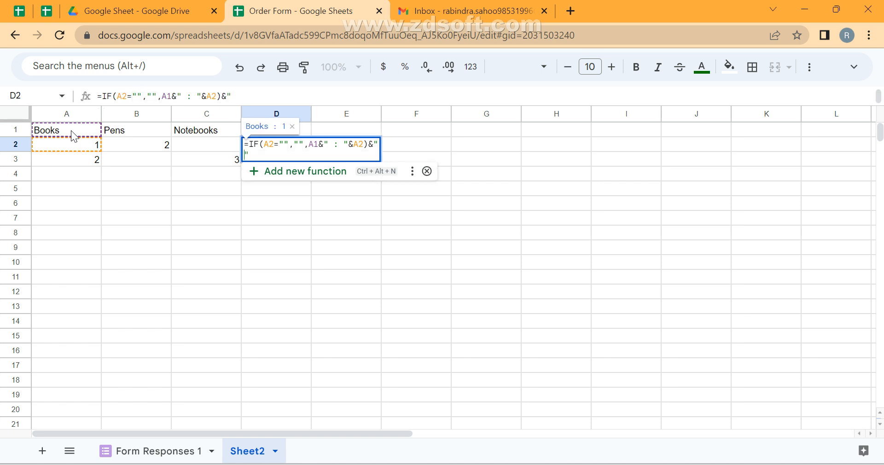
text(&)
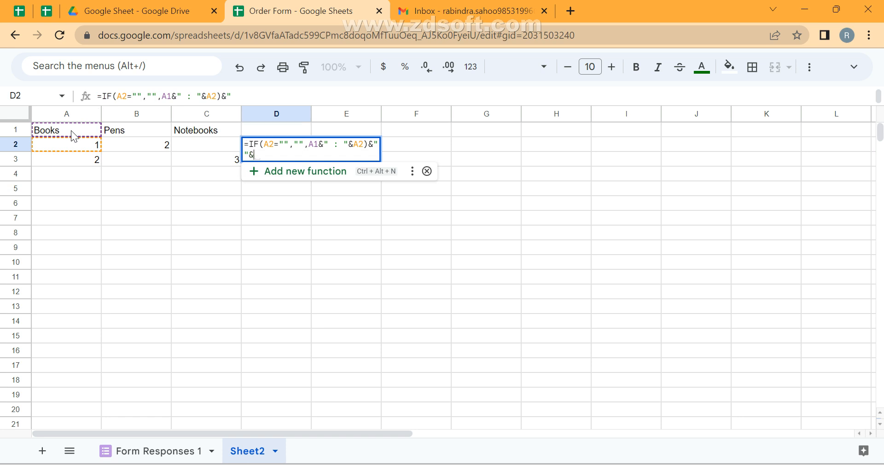
Append IF(B2="","",B1&" : "&B2) to the D2 formula for the Pens quantity
text(IF(B2)
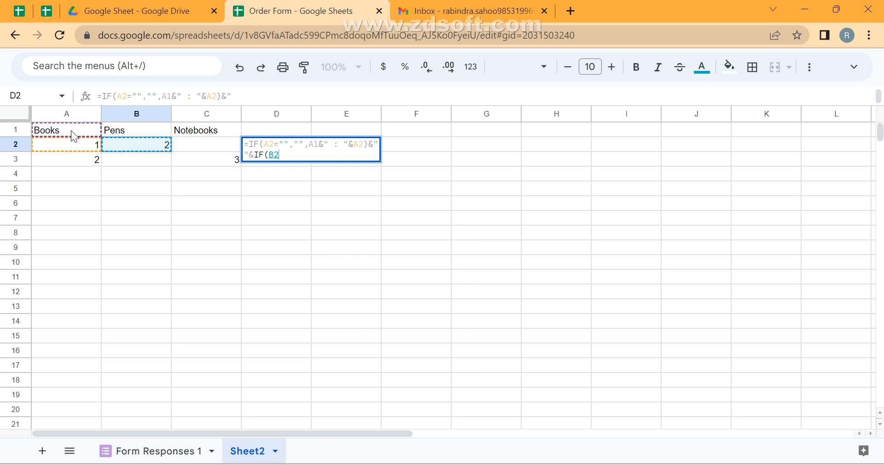
text(=)
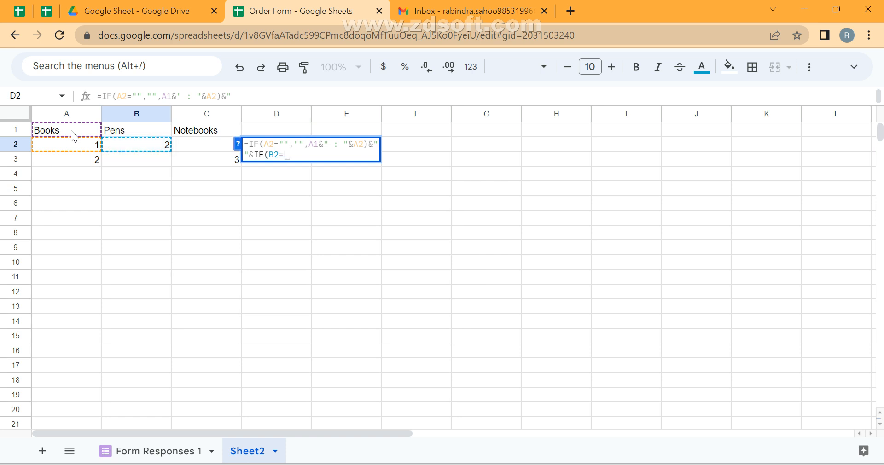
text("","",)
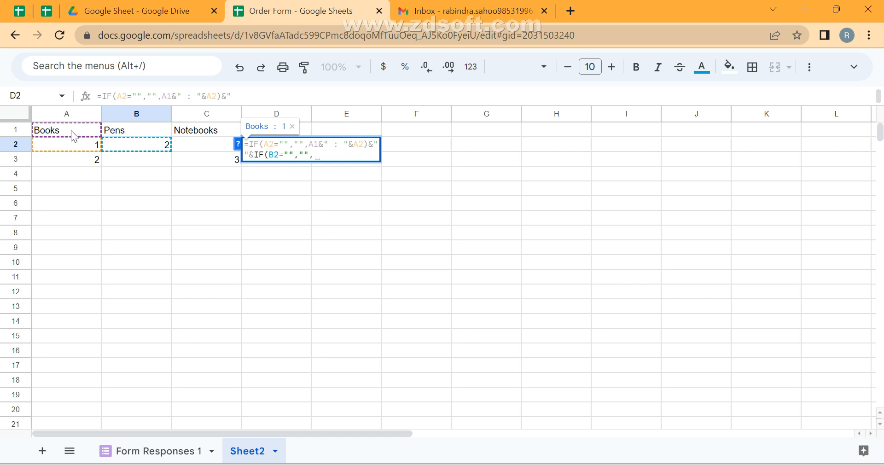
text("")
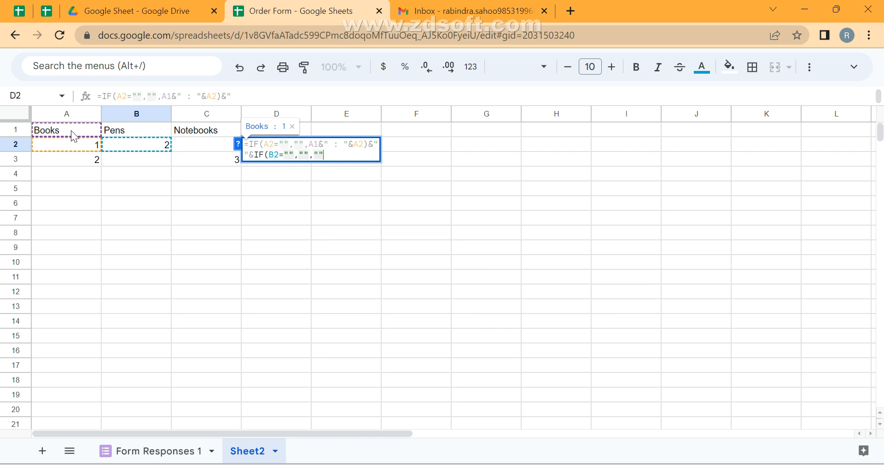
key(BackSpace)
click(137, 132)
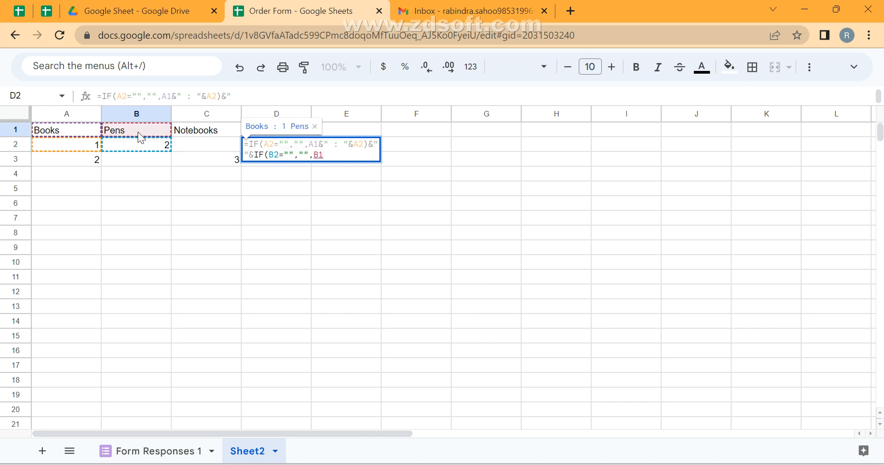
text(&"")
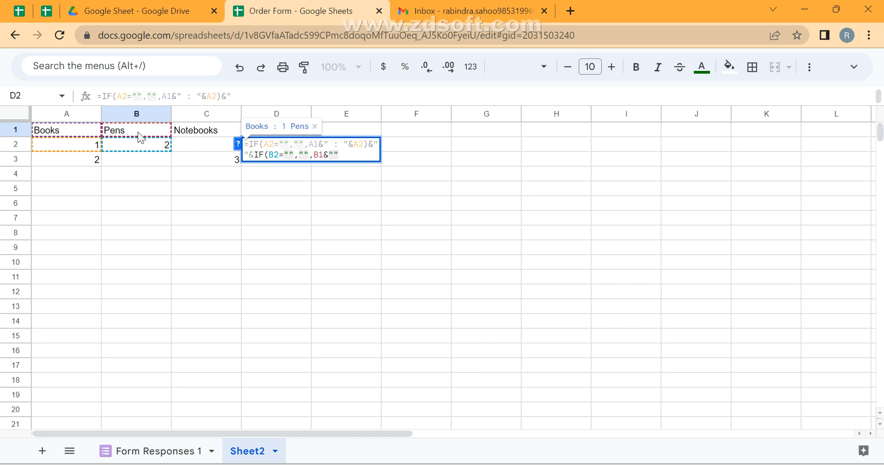
text( : )
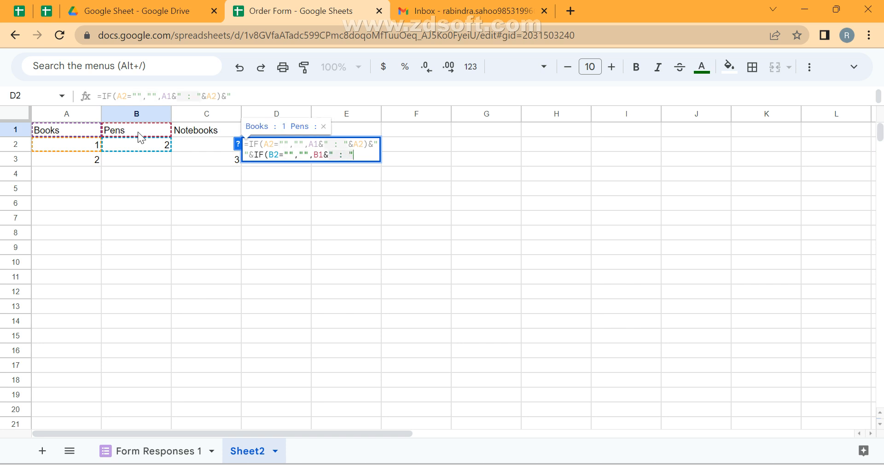
text(&B2)
key(Return)
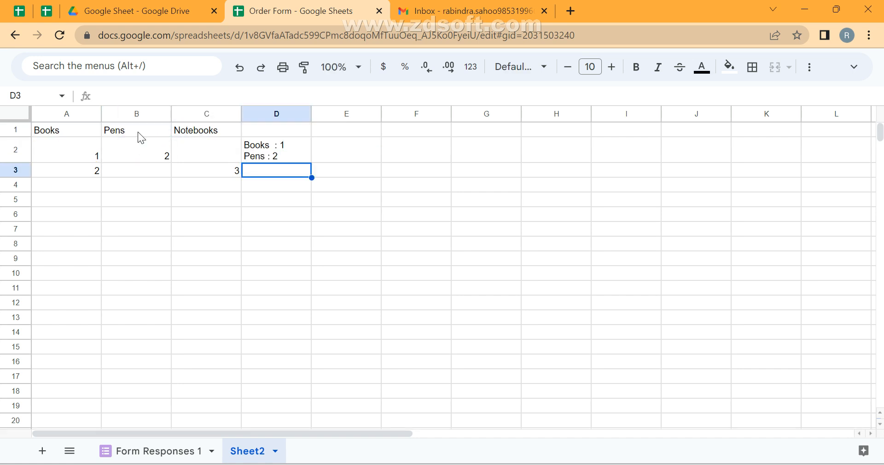
Copy the D2 formula into D3 and inspect the cell references it uses there
key(Up)
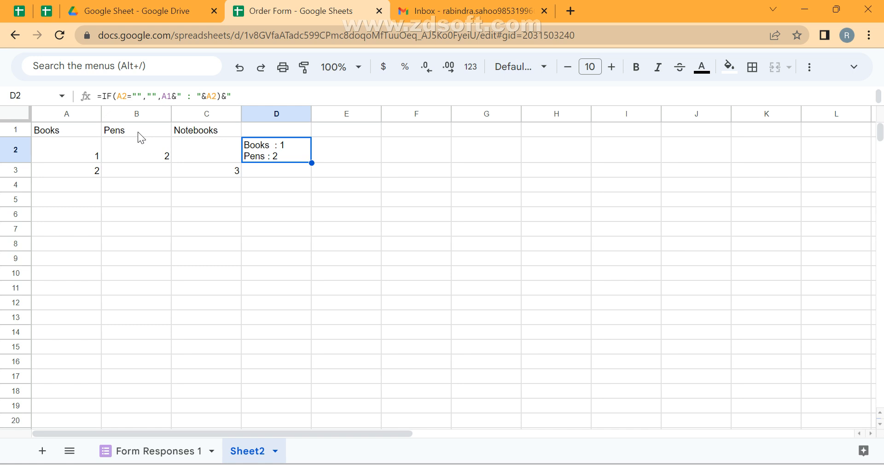
key(Left)
key(Left)
key(Down)
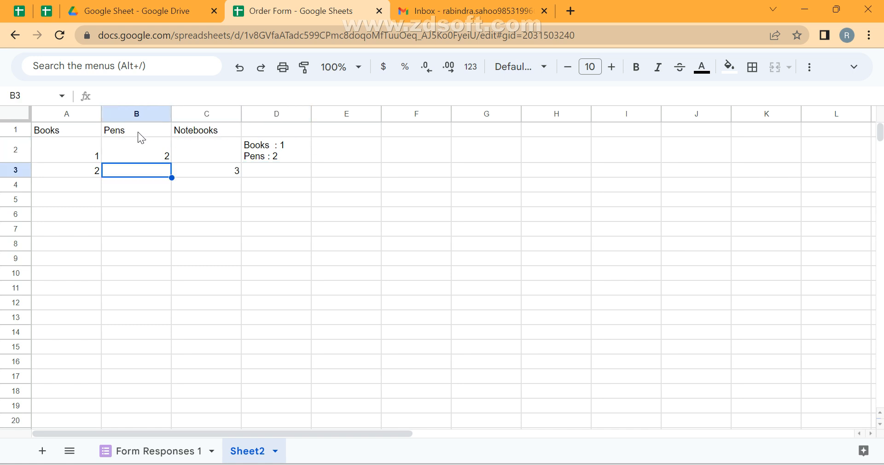
key(Left)
key(Right)
key(Right)
key(Right)
key(ctrl+v)
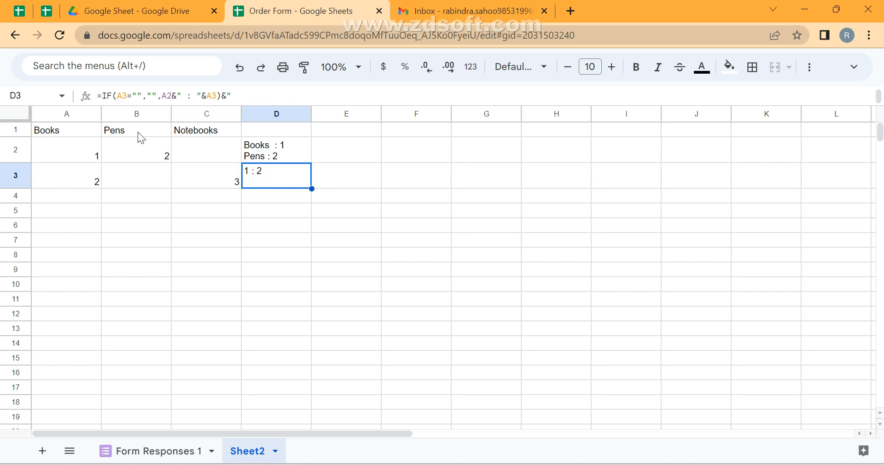
key(F2)
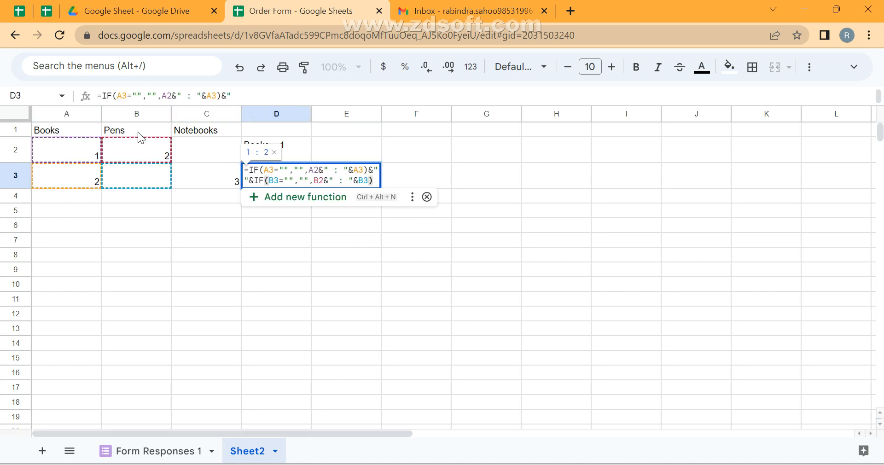
key(Escape)
Make the header references in the D2 formula absolute as $A$1 and $B$1, and copy the formula into D3
key(Up)
key(F2)
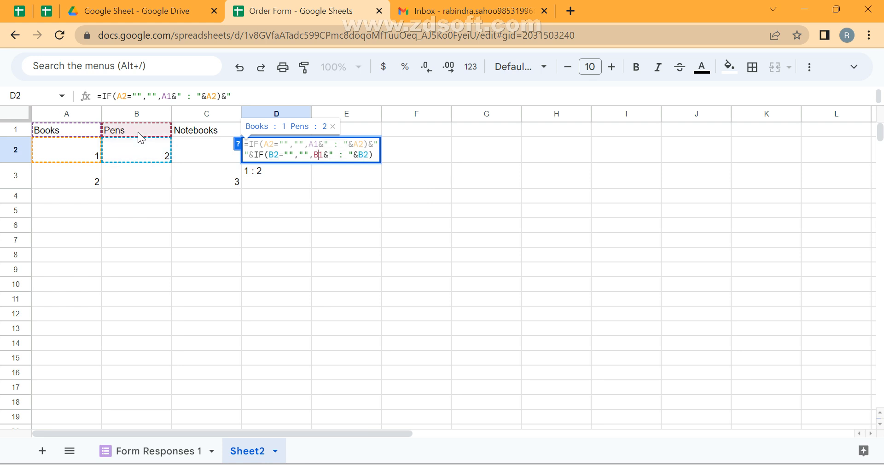
key(Up)
key(Right)
key(Right)
key(Right)
key(Right)
key(Right)
key(Right)
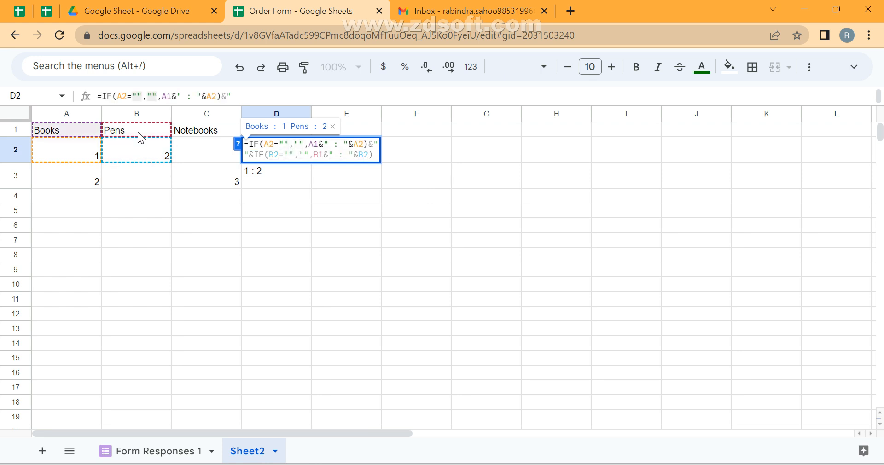
key(F4)
key(Down)
key(Left)
key(F4)
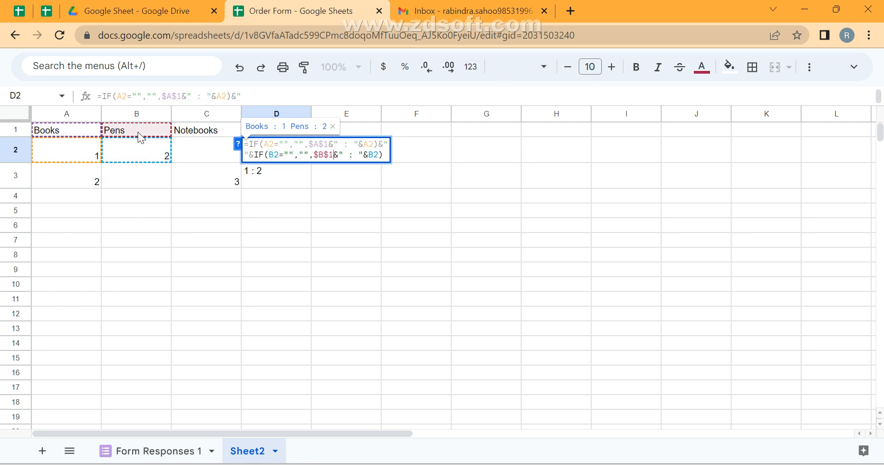
key(Return)
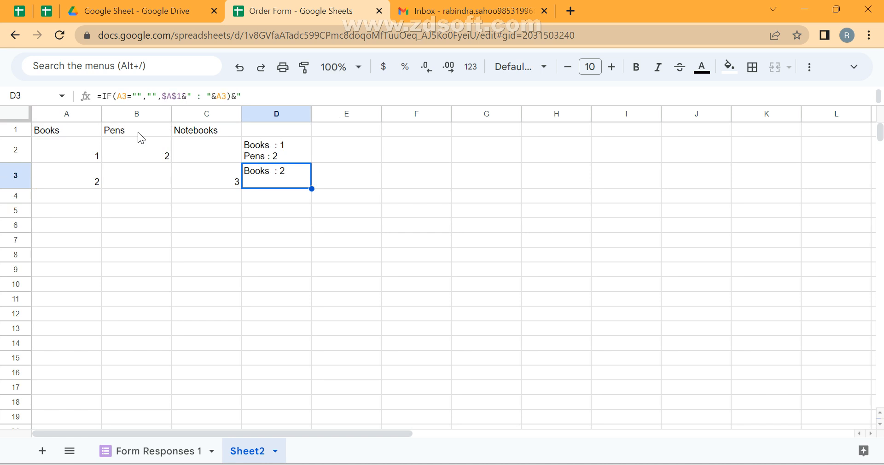
Extend the D3 formula with & and a line break enclosed in quotation marks
key(F2)
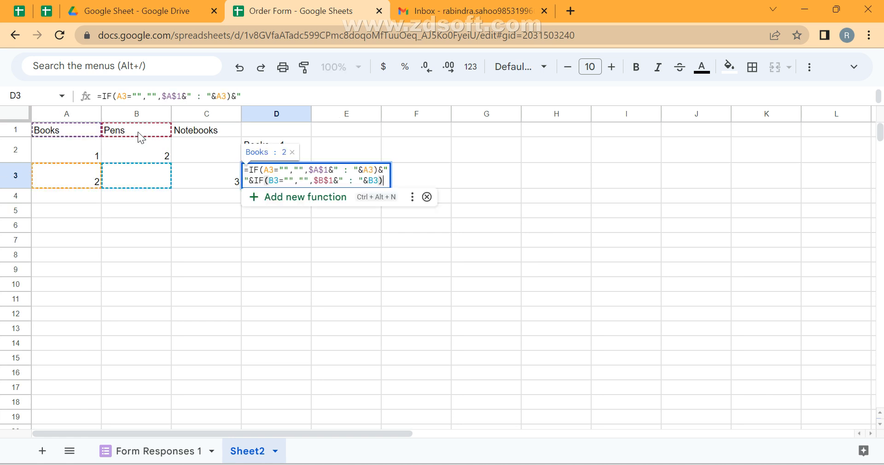
text(&"")
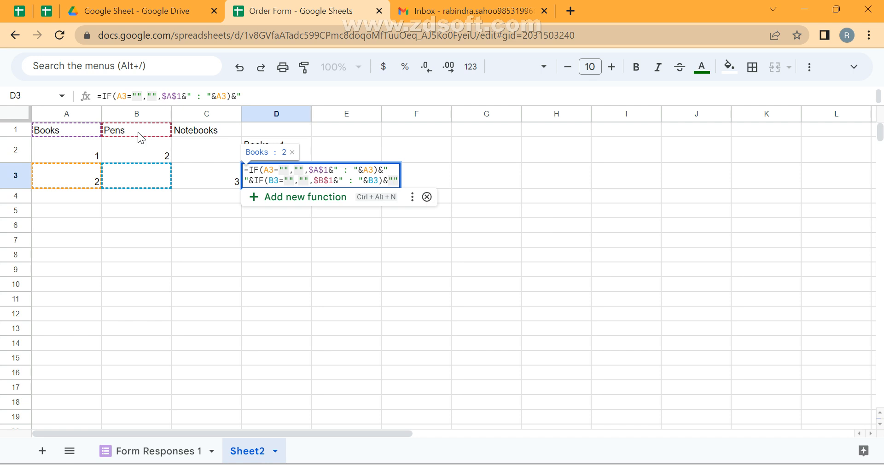
key(ctrl+Return)
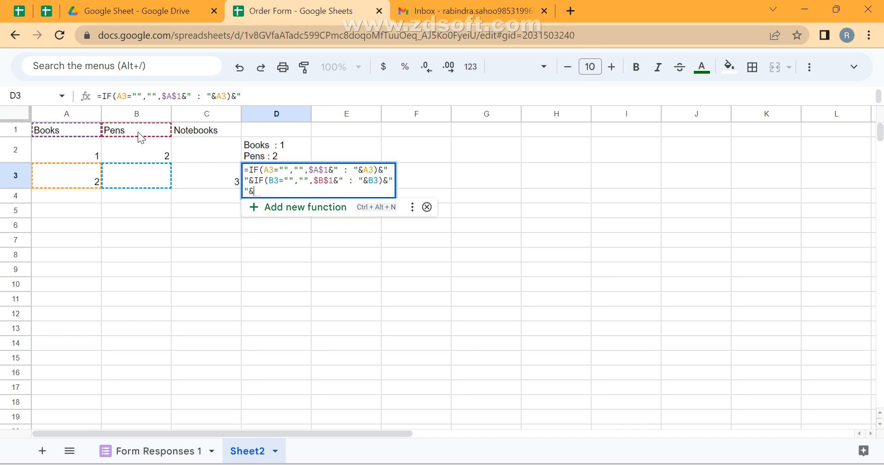
Append &IF(C3="","",C1&" : "&C3) to the D3 formula for the Notebooks quantity
text(&IF()
key(Left)
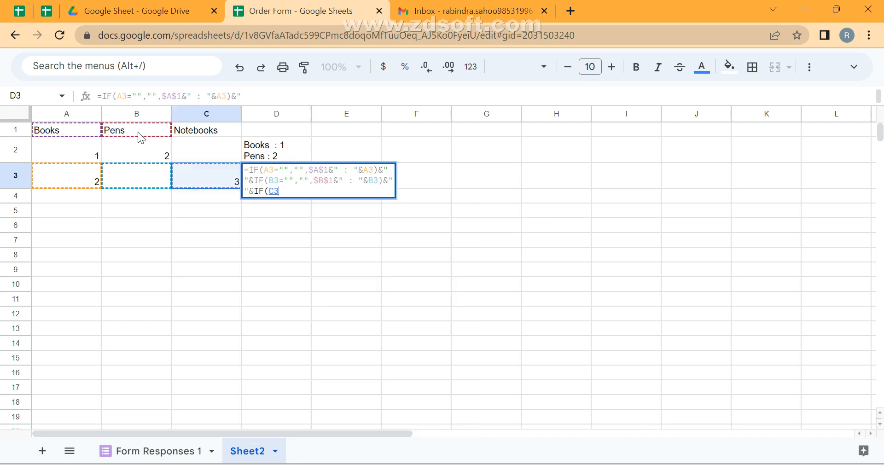
text(="",")
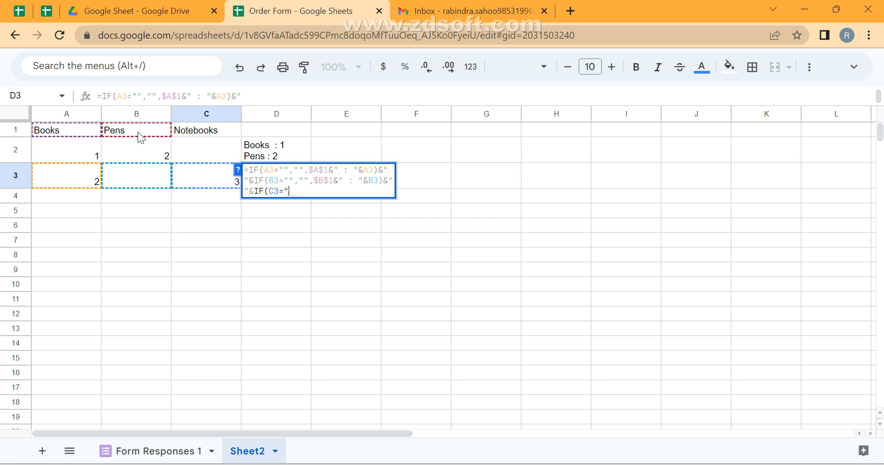
text(",)
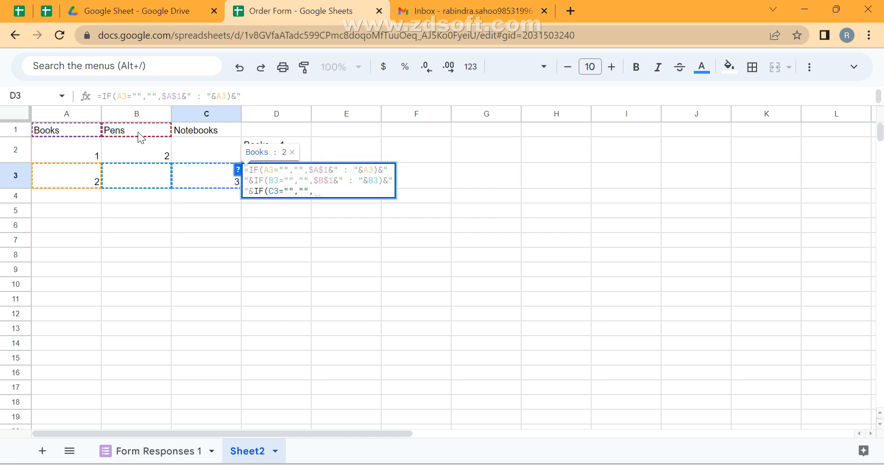
key(Left)
key(Up)
key(Up)
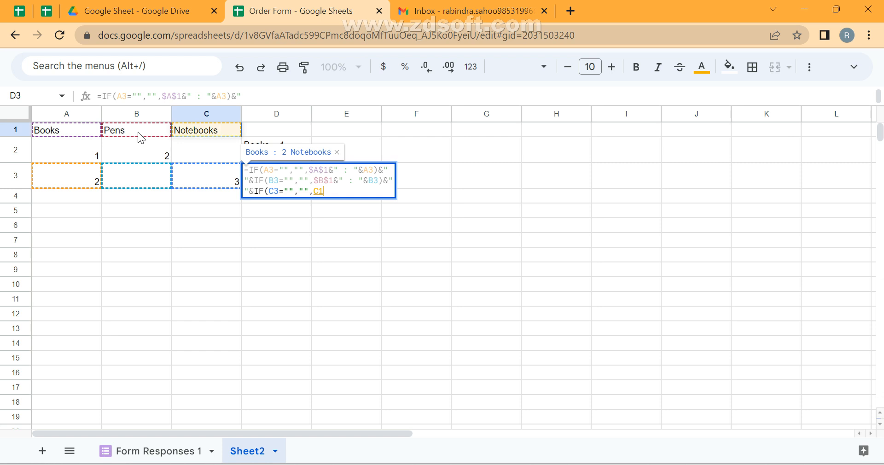
text(&)
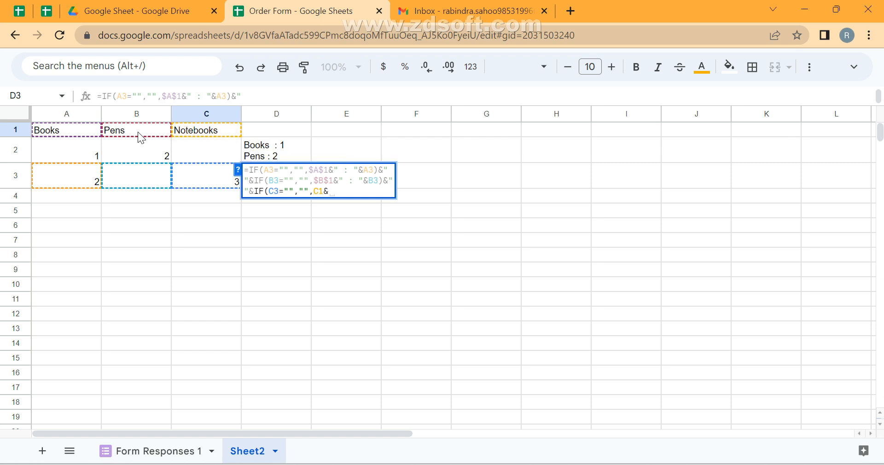
text(" ")
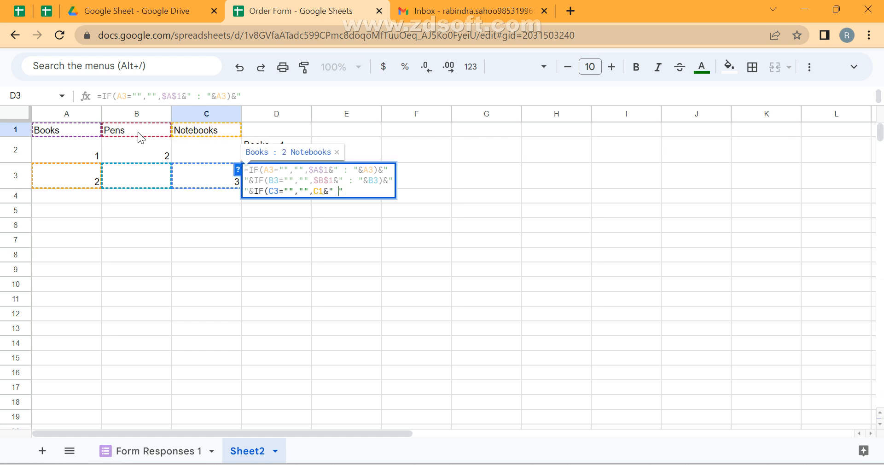
text(: )
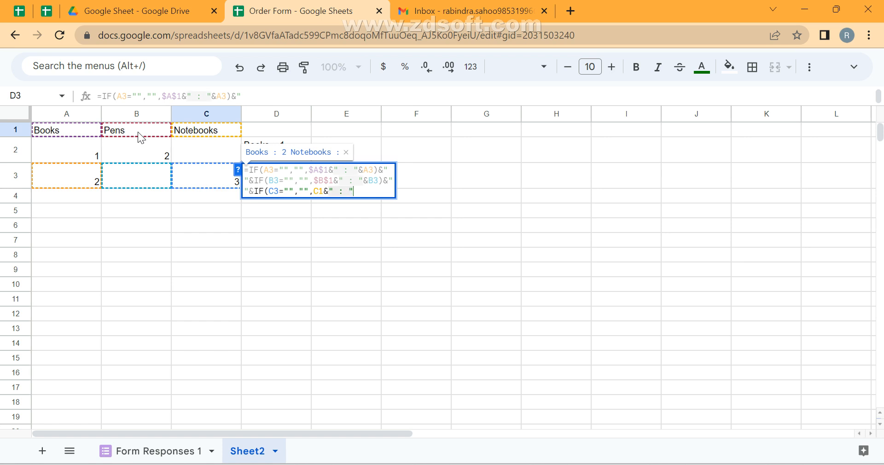
text(&)
text(C3))
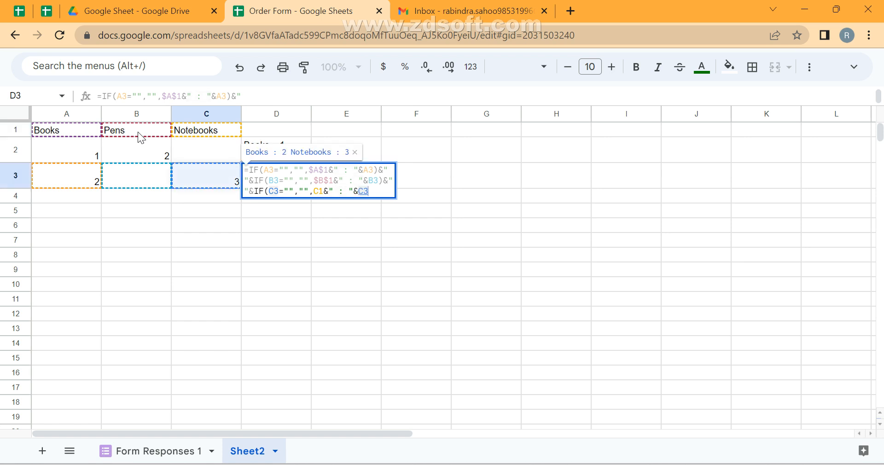
key(Return)
key(Up)
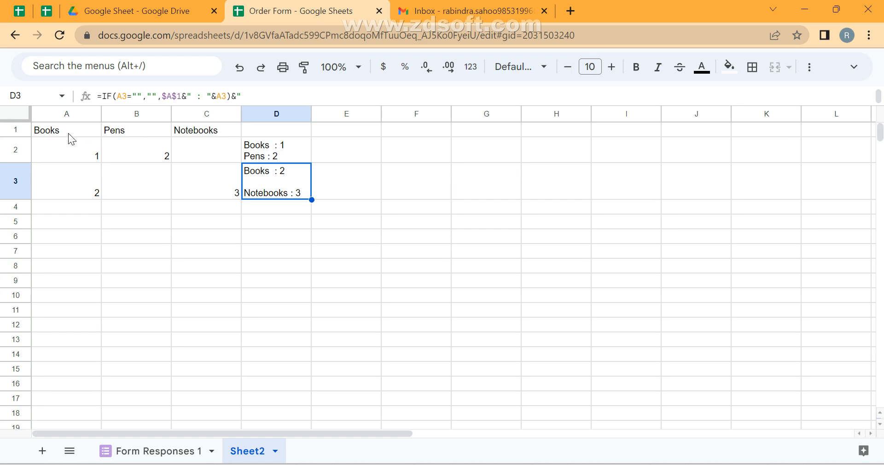
Examine how the D3 formula places the line breaks between its item IF functions
drag(68, 134, 152, 130)
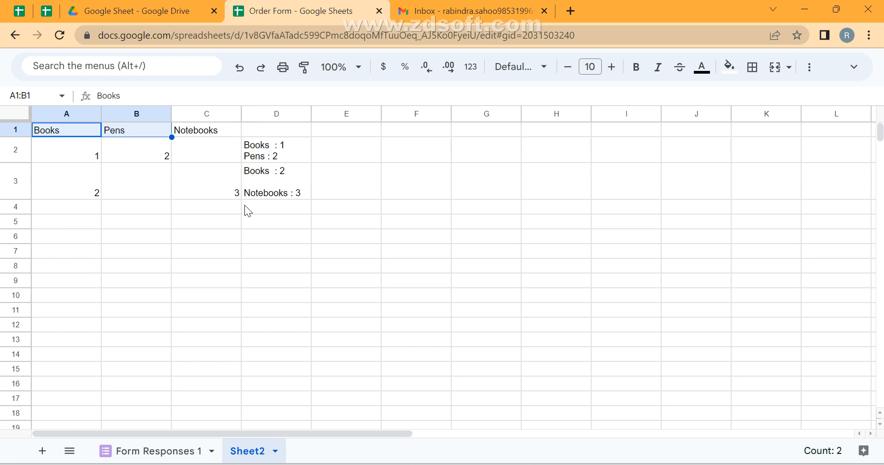
click(250, 184)
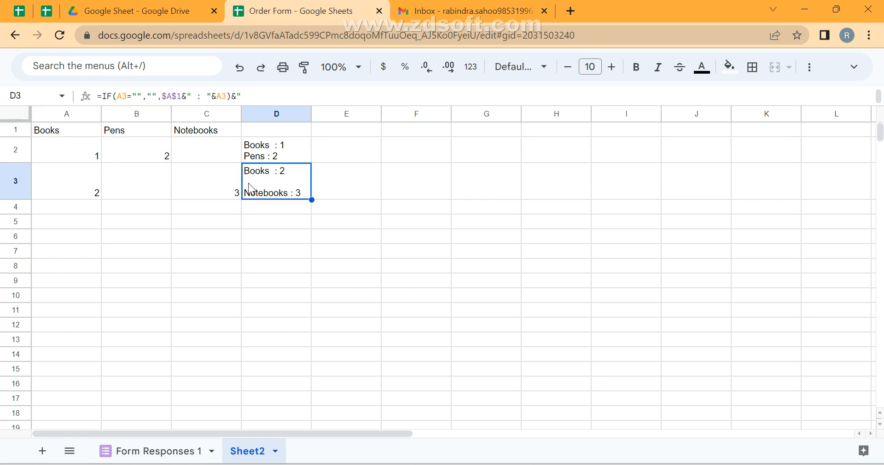
double_click(292, 193)
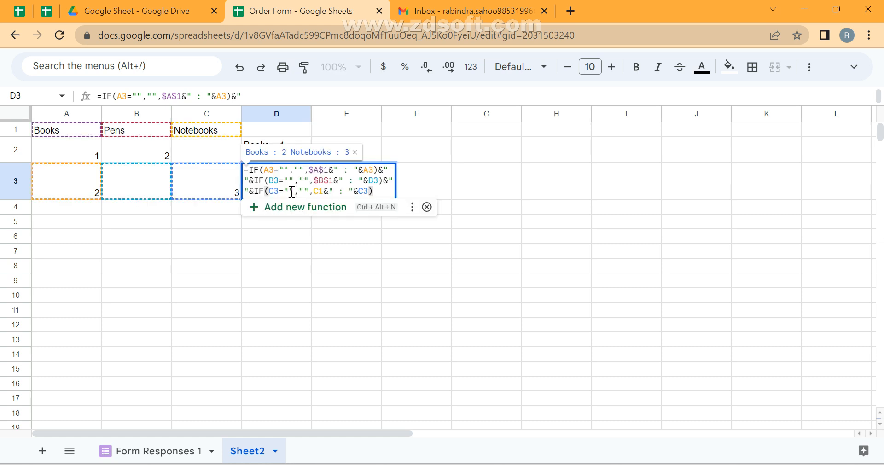
key(Escape)
Start a formula in E2 with =IF(A2="", followed by a line break enclosed in quotation marks
key(Up)
key(Right)
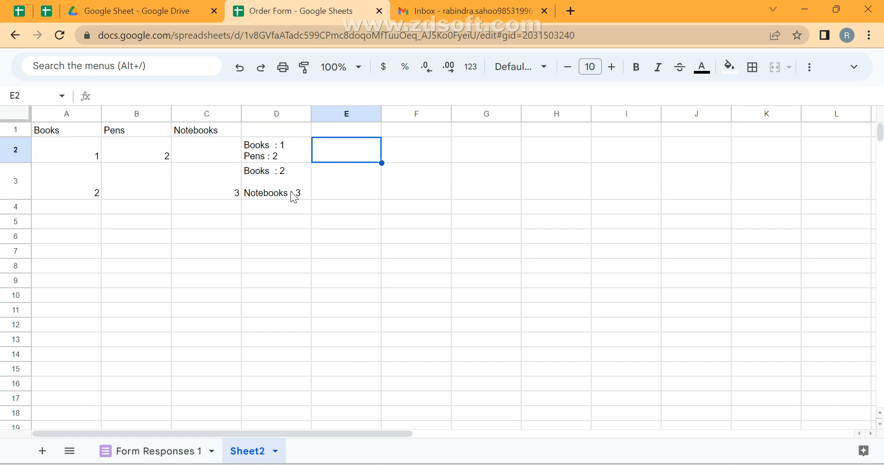
text(=IF()
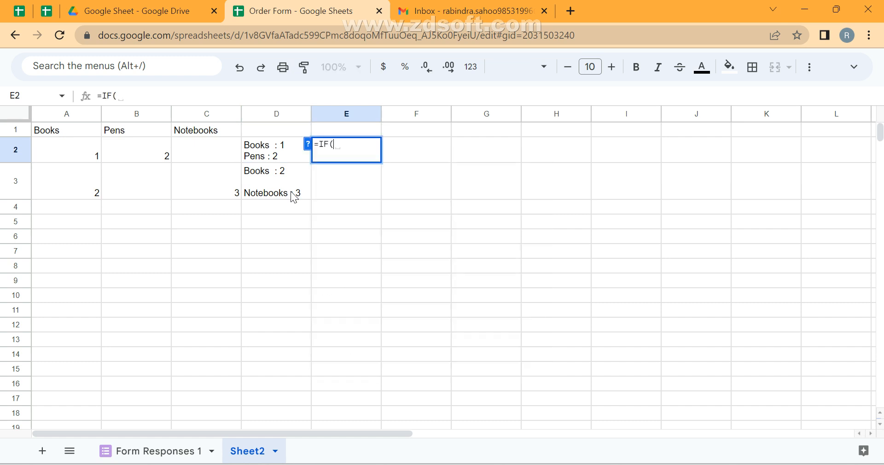
key(Left)
key(Left)
key(Left)
key(Left)
text(=)
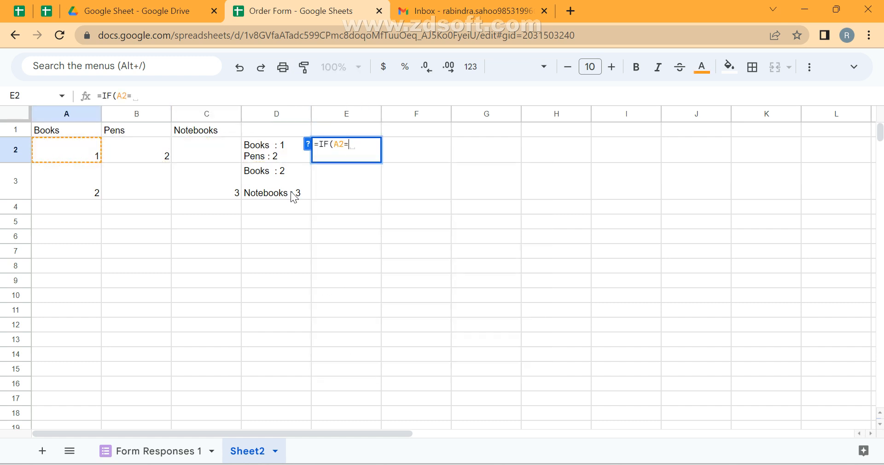
text("","")
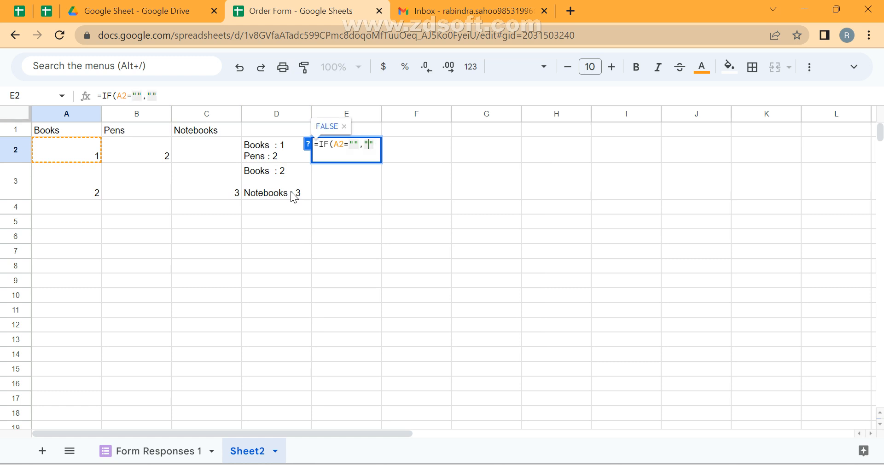
key(ctrl+Return)
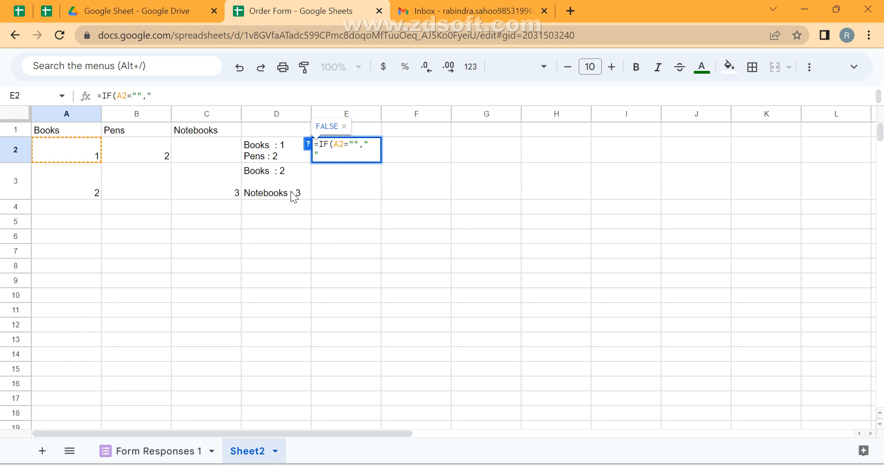
Complete the E2 formula by joining the Books header and quantity with &A1&" : "&A2)
text(&)
key(Up)
key(Left)
key(Left)
key(Left)
key(Left)
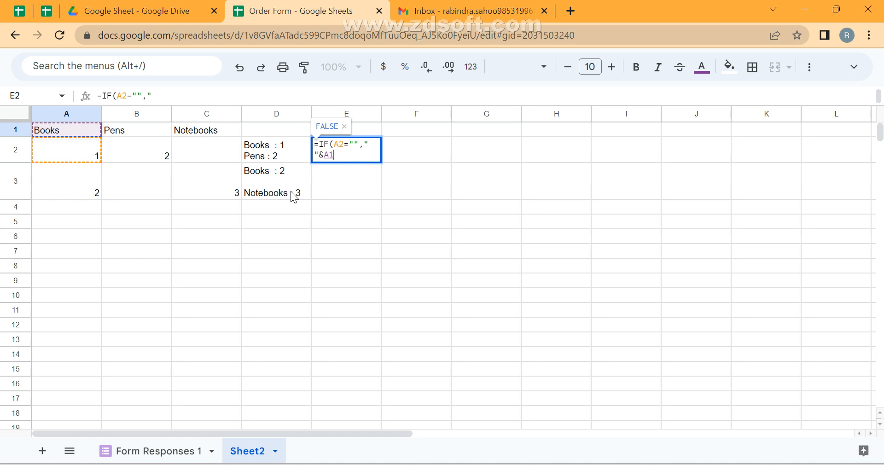
text(&" : )
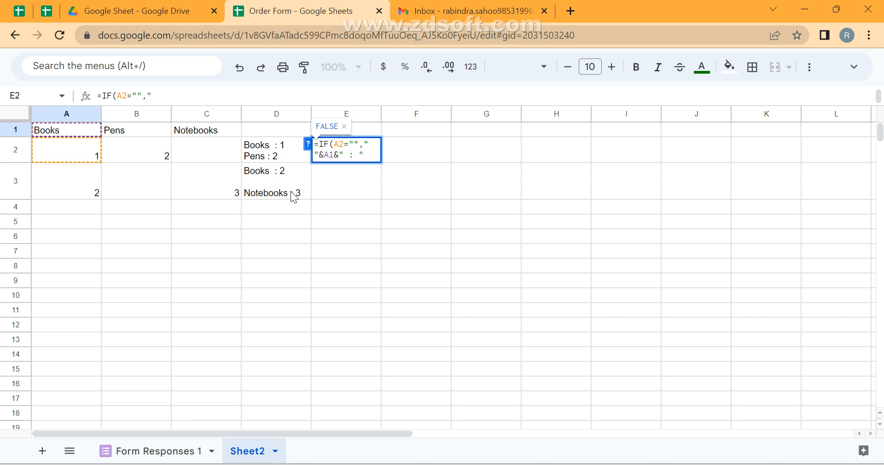
text("&)
key(Left)
key(Left)
key(Left)
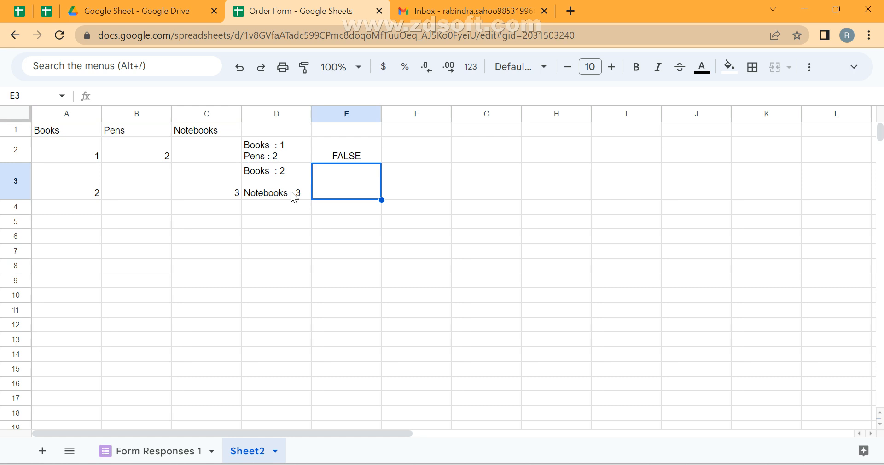
Insert an empty-text argument "" before the quoted line break in the E2 formula, so it begins =IF(A2="","",
key(Up)
key(F2)
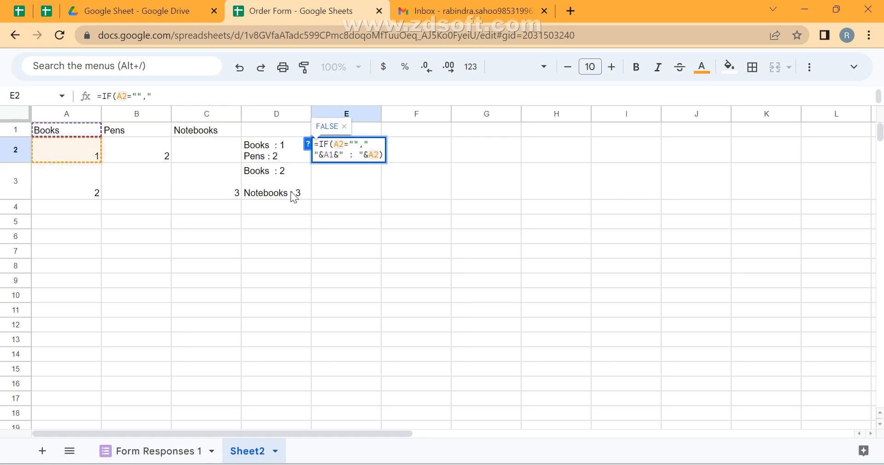
text(",")
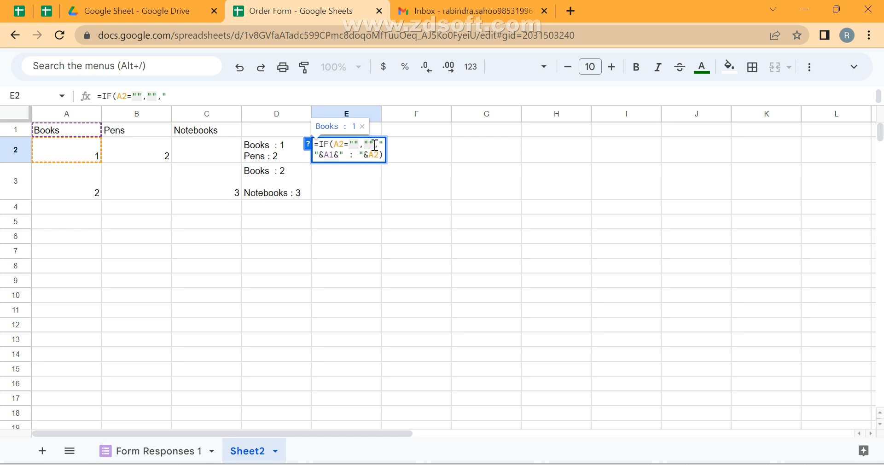
key(Return)
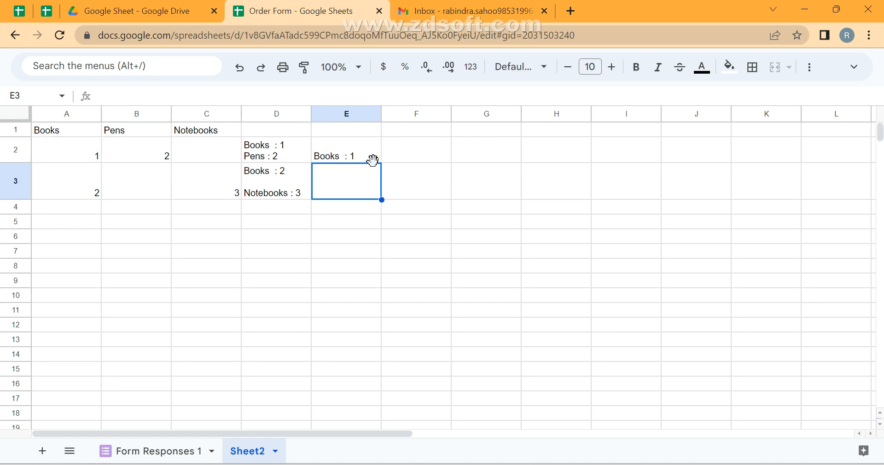
Extend the E2 formula with &IF(B2="","", followed by a line break enclosed in quotation marks
click(372, 160)
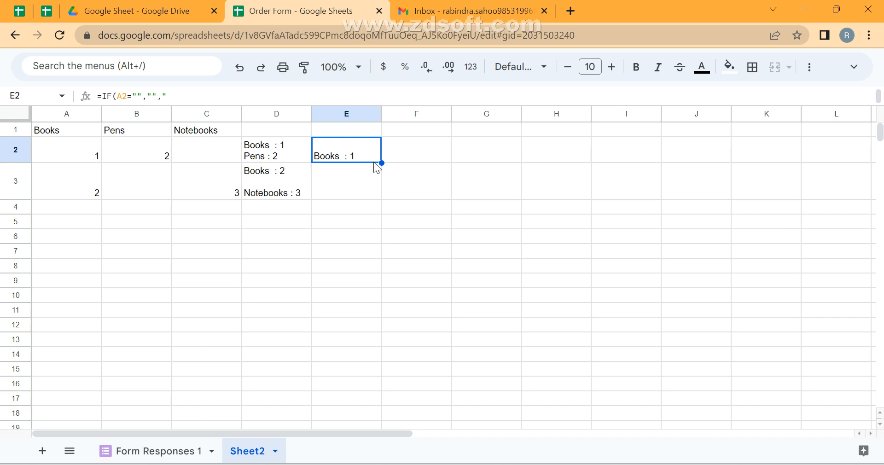
double_click(373, 161)
text(&if)
key(Tab)
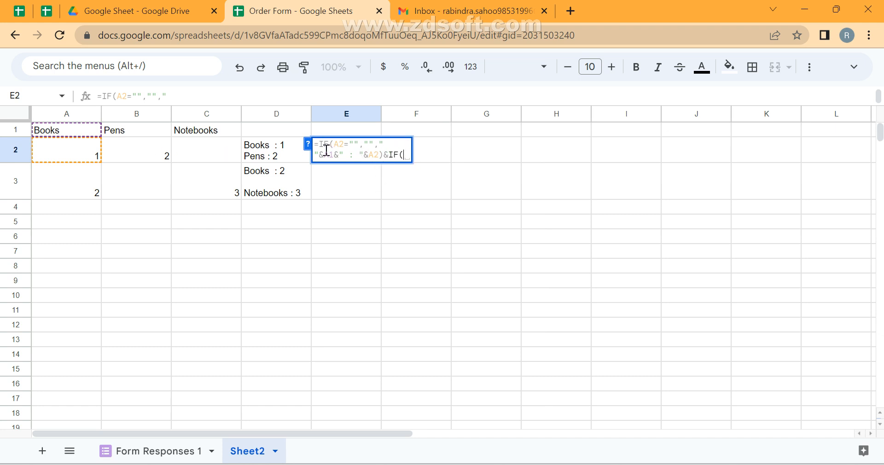
click(164, 156)
text(="",)
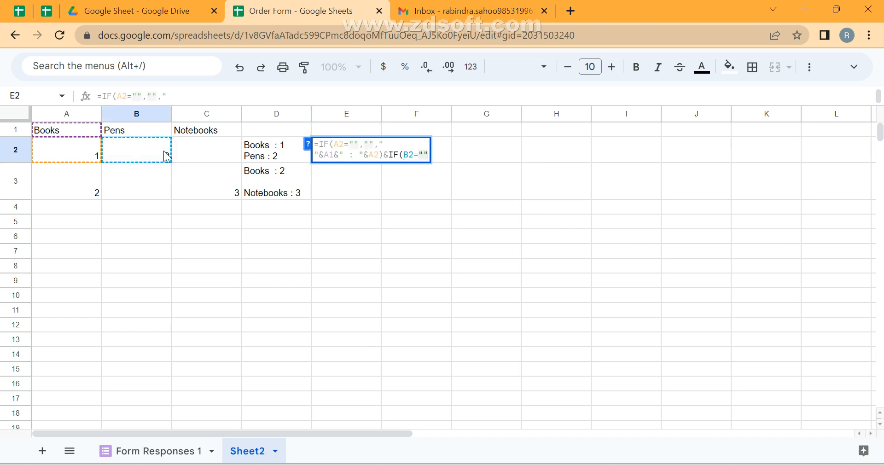
text("",")
key(alt+Return)
text(",)
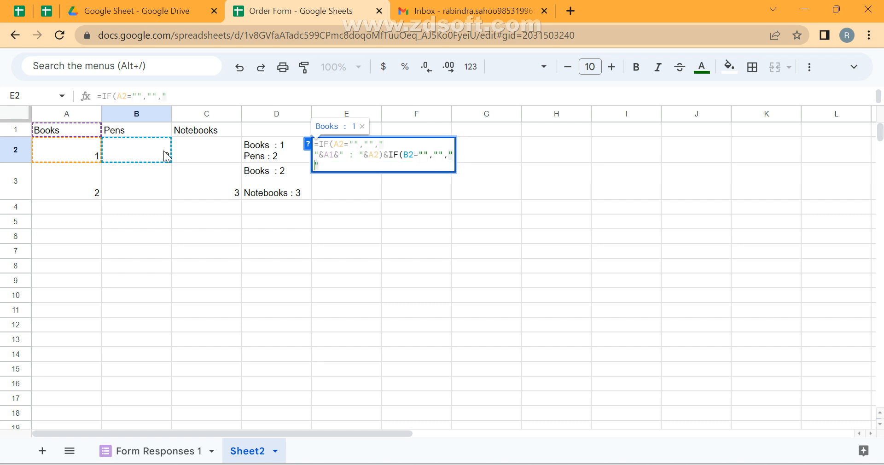
Finish the Pens part of the E2 formula with &B1&" : "&B2)
text(&)
key(Left)
key(Left)
key(Left)
key(Left)
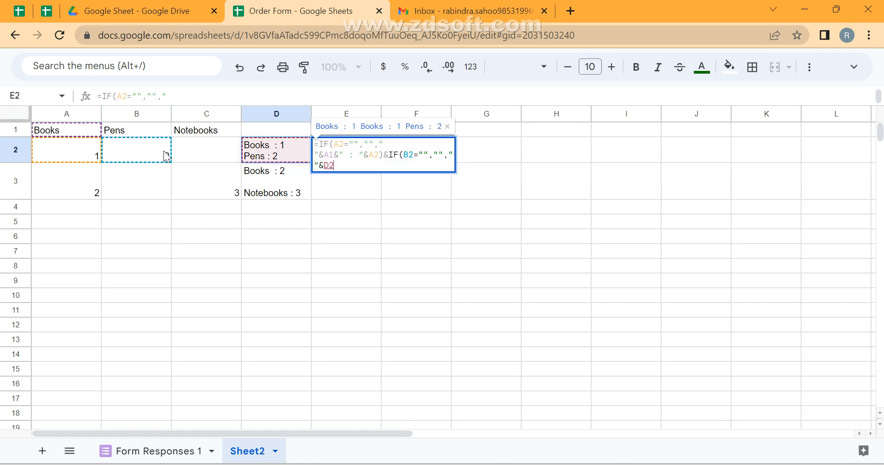
key(Up)
key(Right)
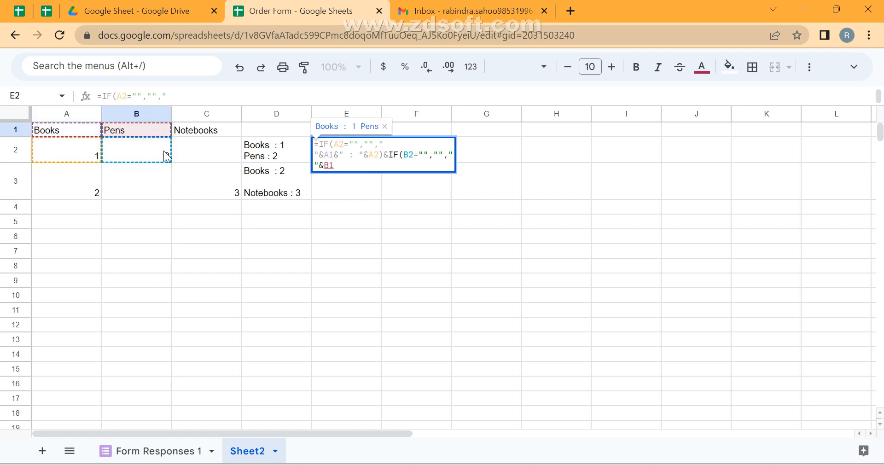
text(&" : )
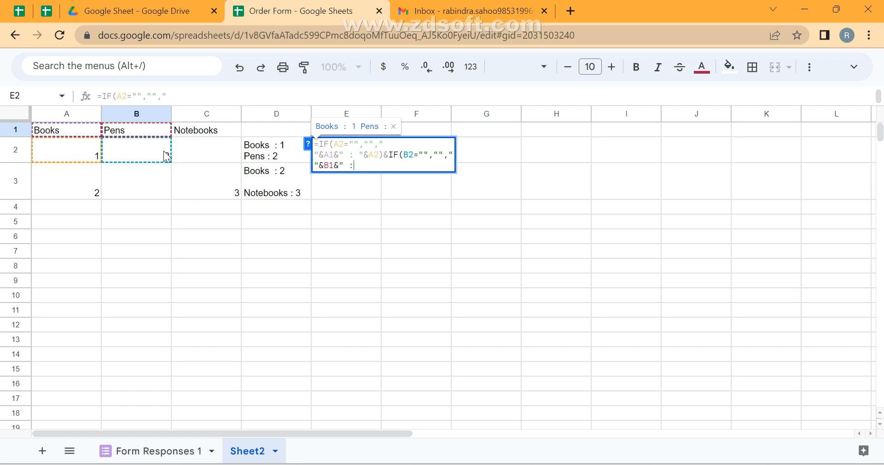
text(")
text(&B2))
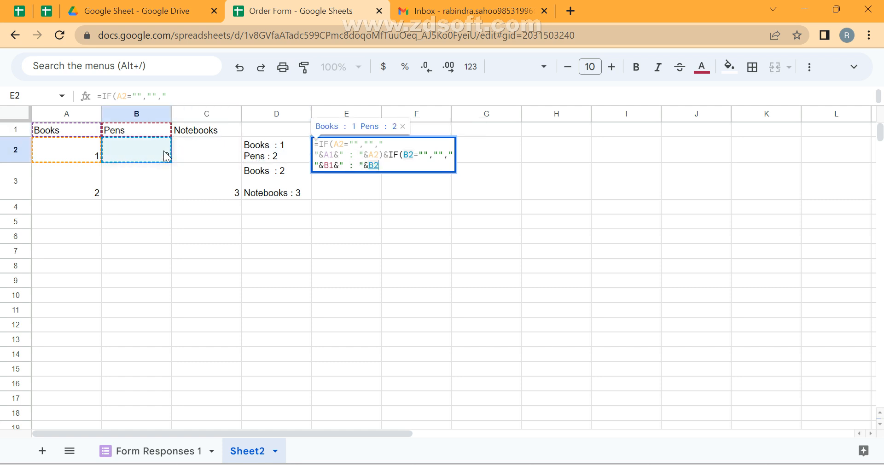
key(Return)
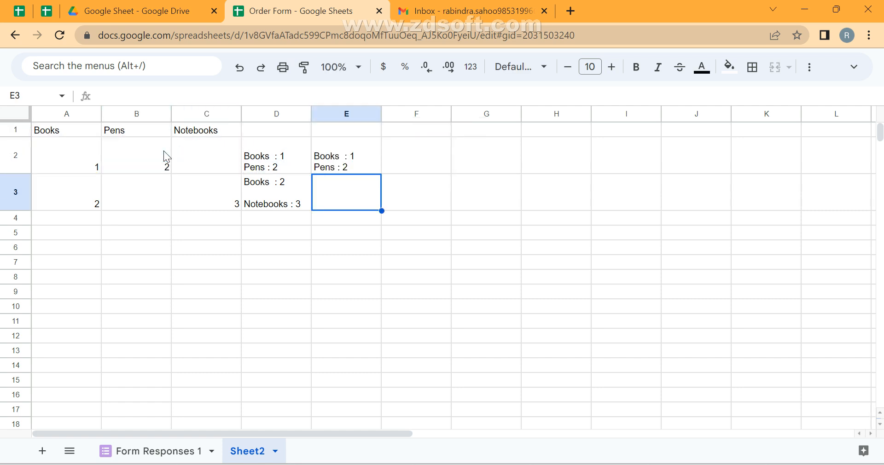
Extend the E2 formula with &IF(C2="","", followed by a line break enclosed in quotation marks
key(Up)
key(F3)
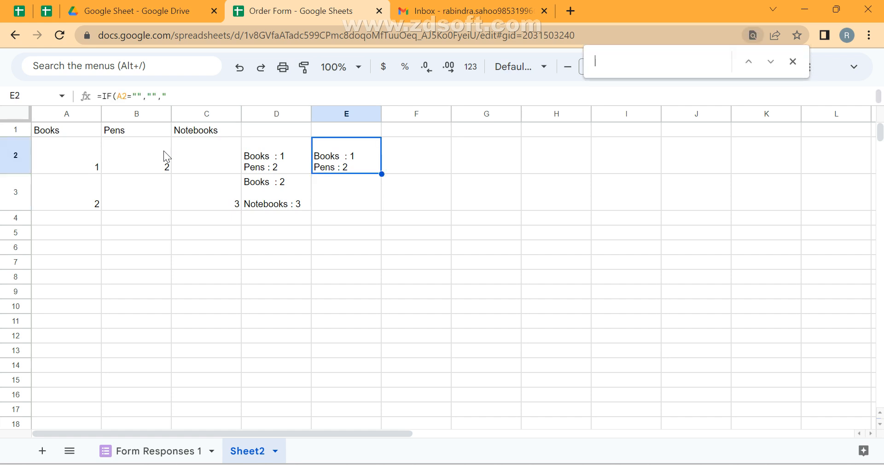
key(Escape)
key(F2)
text(&B1&" : "&B2)&)
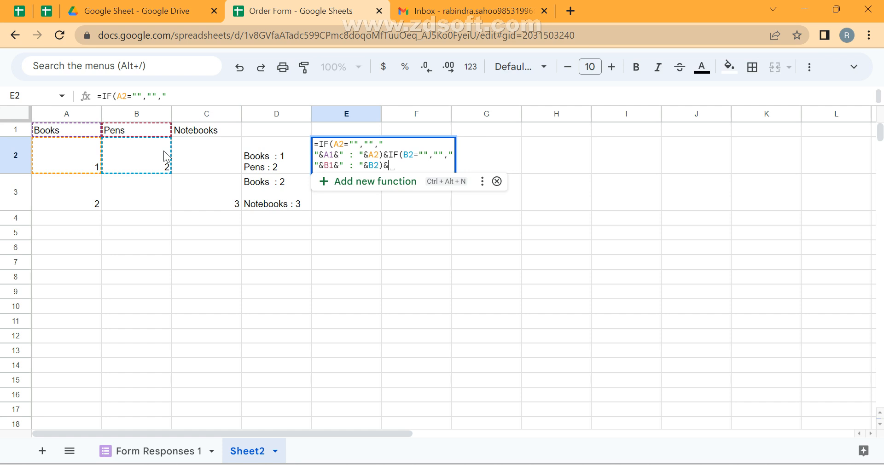
text(IF(C2)
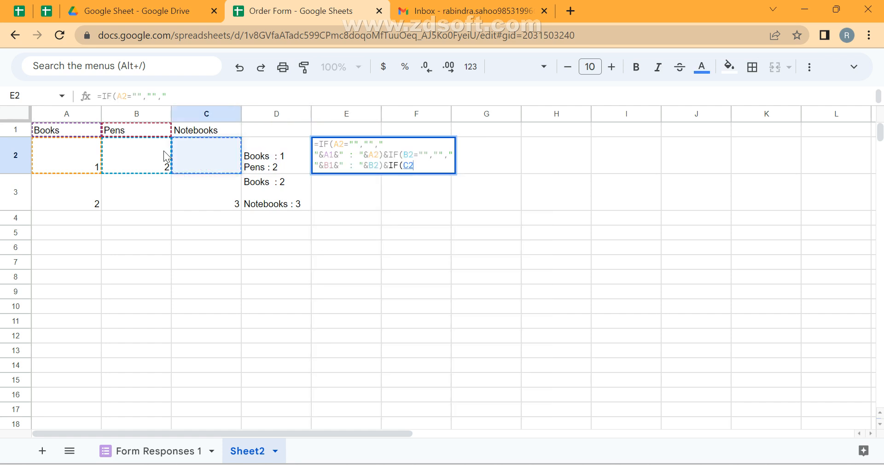
text(="","")
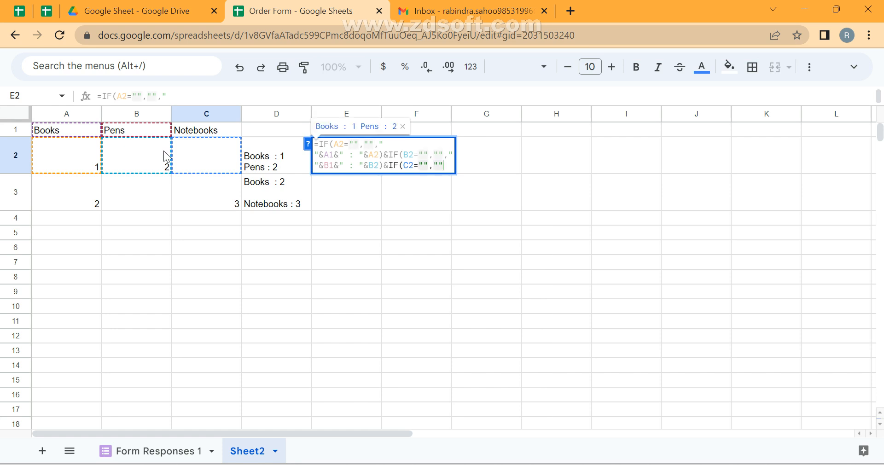
text(,)
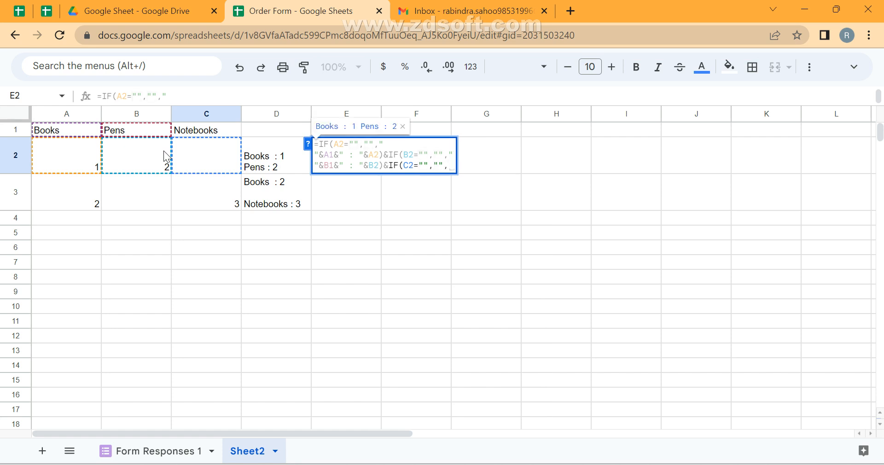
text("")
key(alt+Return)
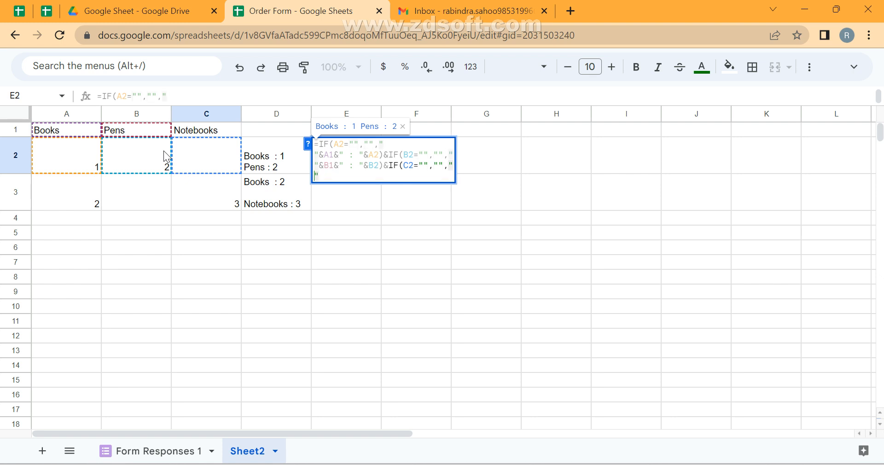
Finish the Notebooks part of the E2 formula with &C1&" : "&C2)
text(&)
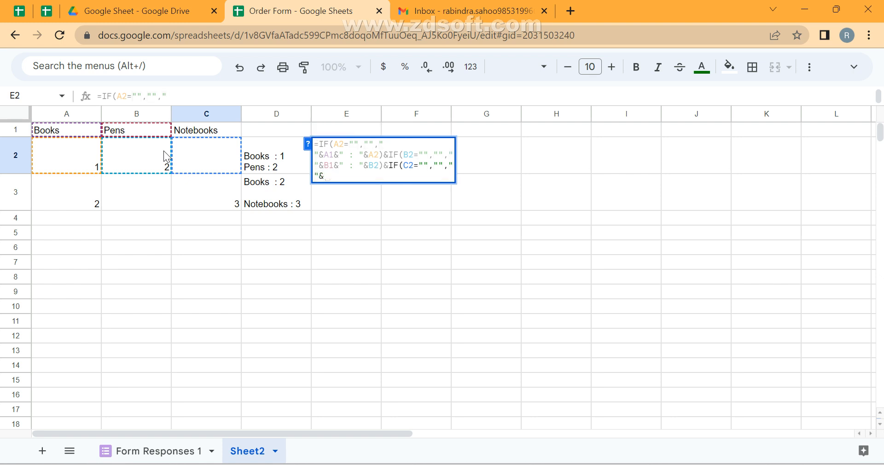
text(C1)
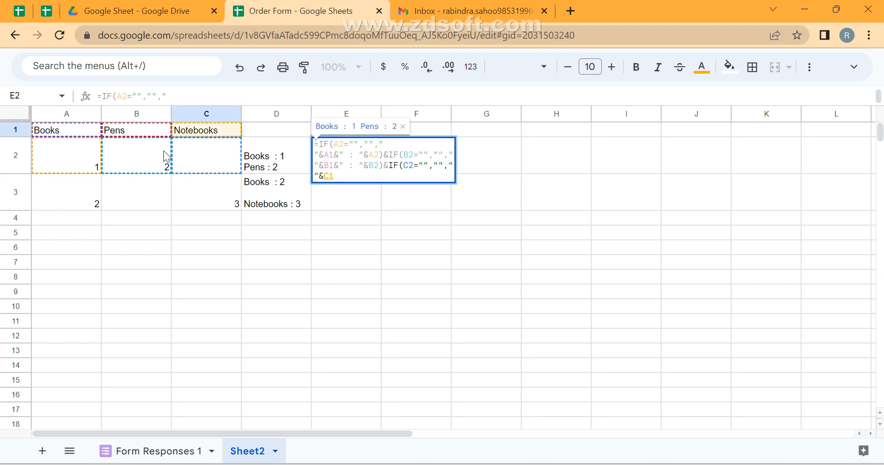
text(&" )
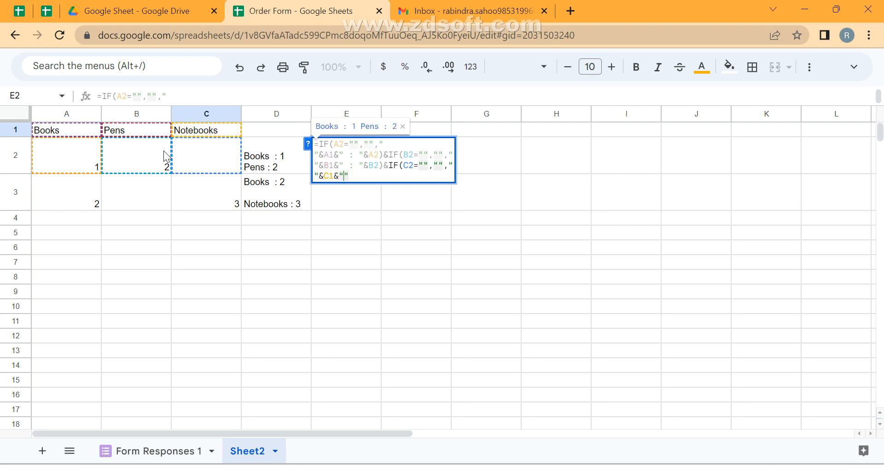
text(: )
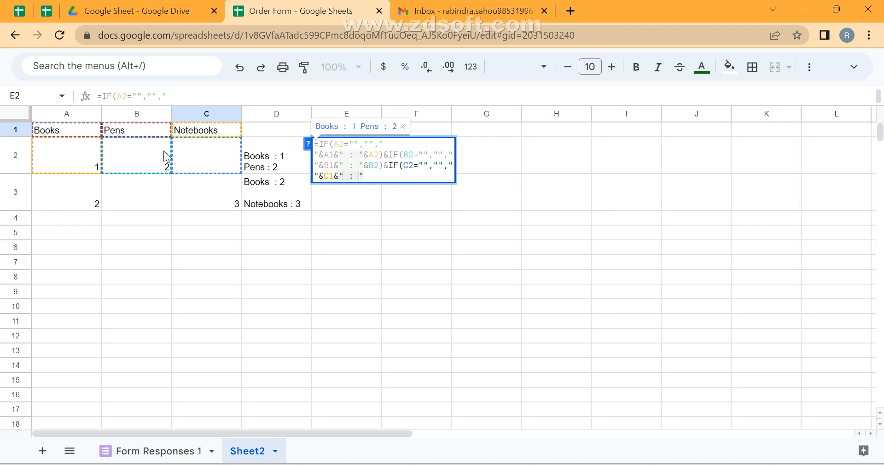
text(&C2))
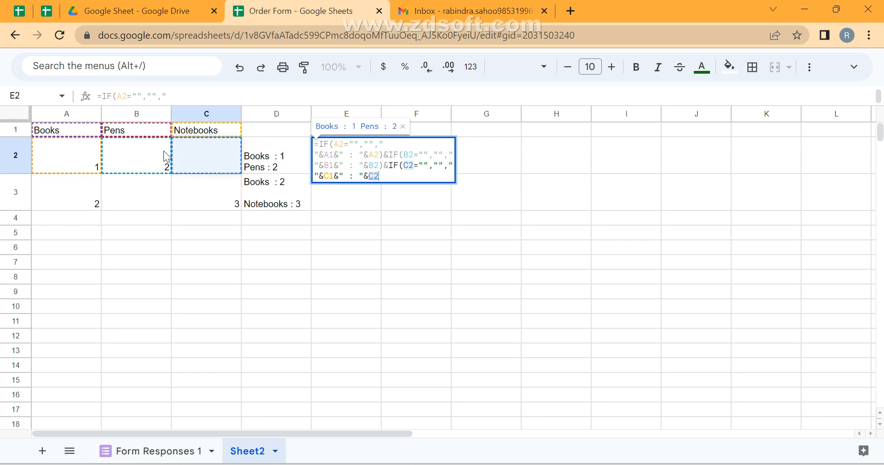
key(Return)
Copy the completed formula from E2 to E3
key(Up)
key(ctrl+c)
key(Down)
key(ctrl+v)
Make the header references in the E2 formula absolute as $A$1, $B$1 and $C$1, and copy the corrected formula to E3
key(Up)
key(F2)
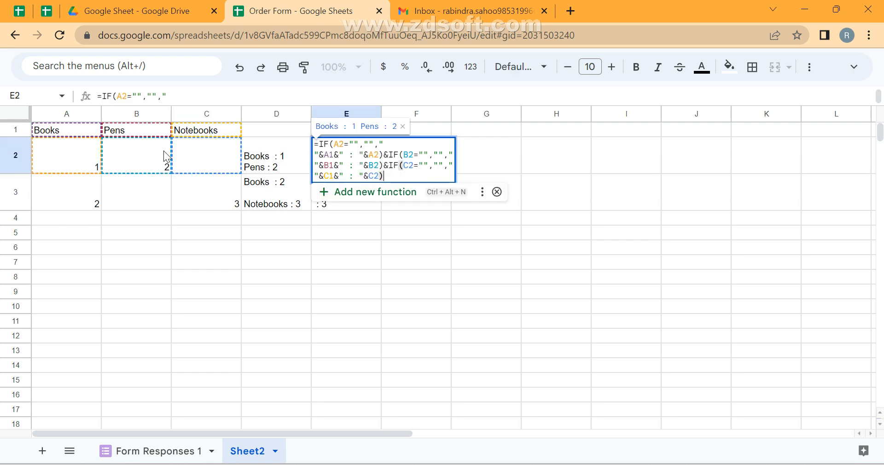
click(333, 152)
key(F4)
key(Down)
key(Left)
key(Left)
key(F4)
key(Down)
key(Left)
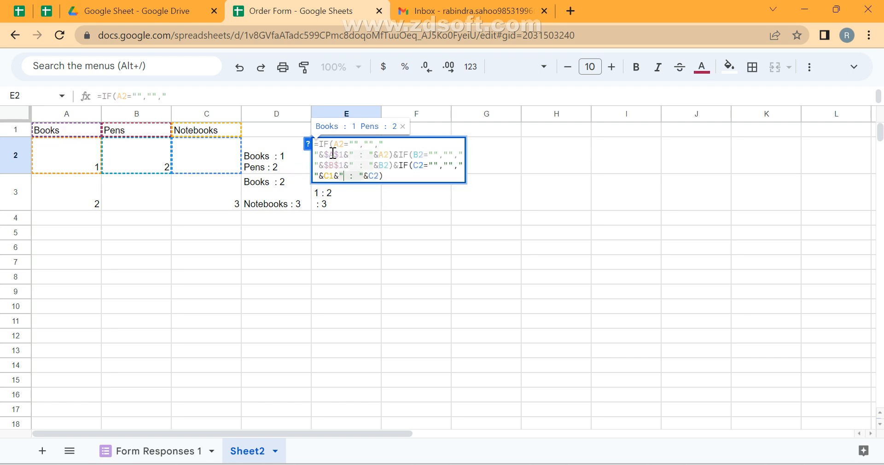
key(Left)
key(Left)
key(Left)
key(F4)
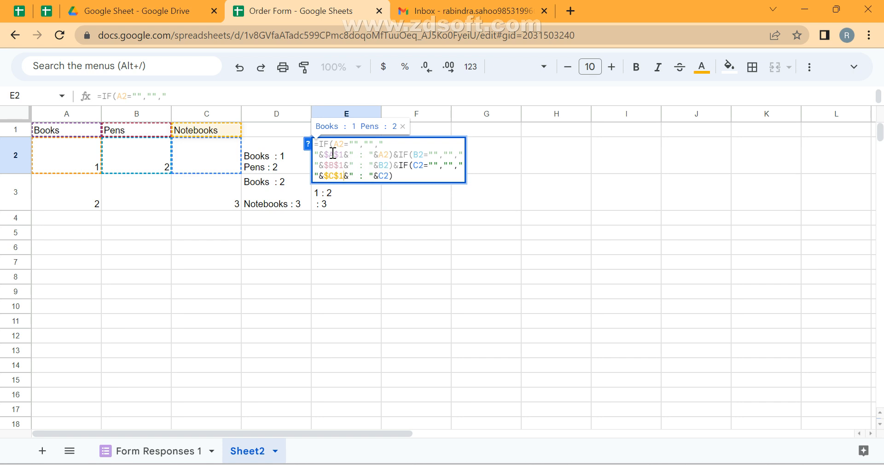
key(Return)
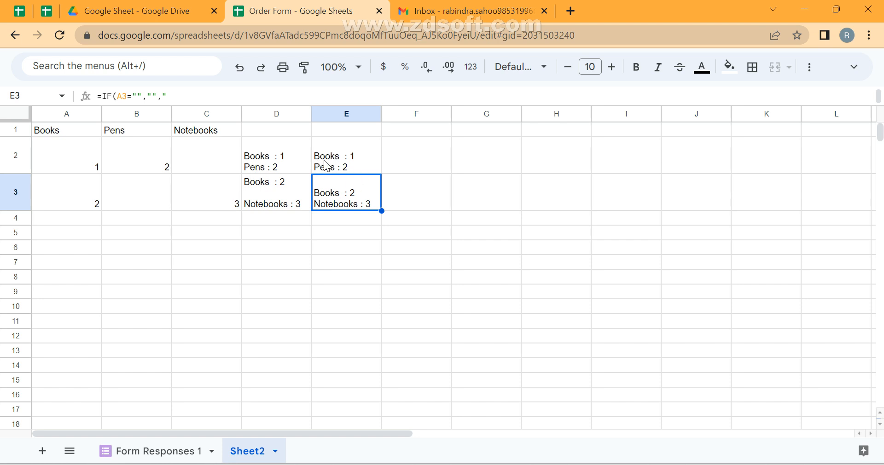
Enter =LEN(E2) in F2 to count the characters in the E2 result
click(338, 162)
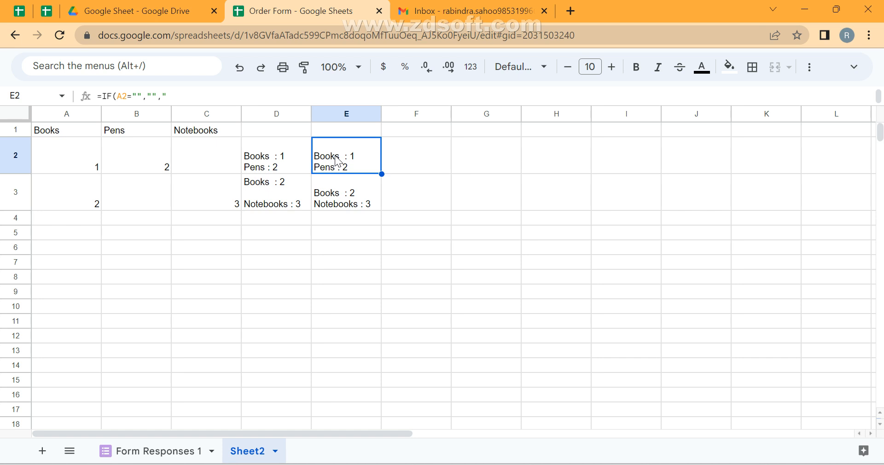
double_click(337, 162)
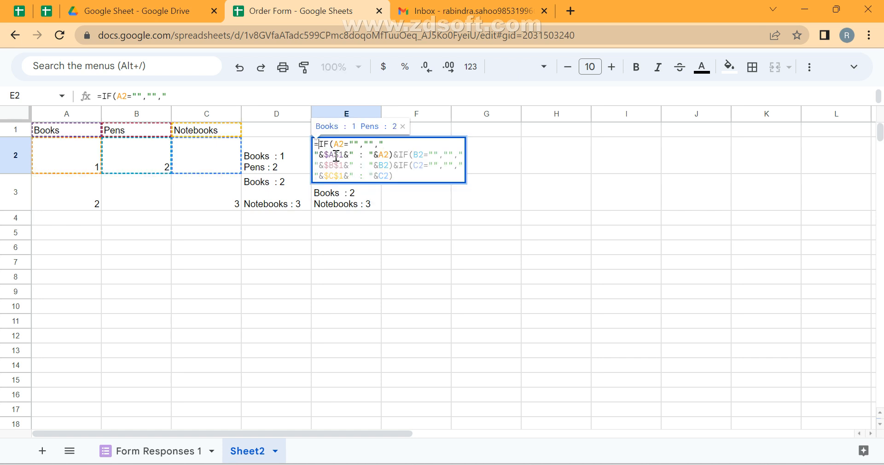
key(Escape)
key(Right)
text(=LEN()
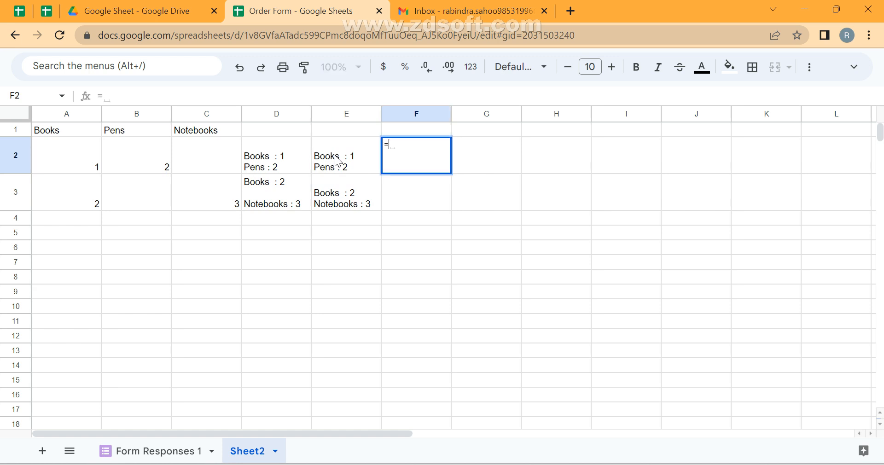
click(337, 162)
key(Return)
key(Up)
Examine the E2 formula's leading line break alongside the LEN formula in F2
click(337, 161)
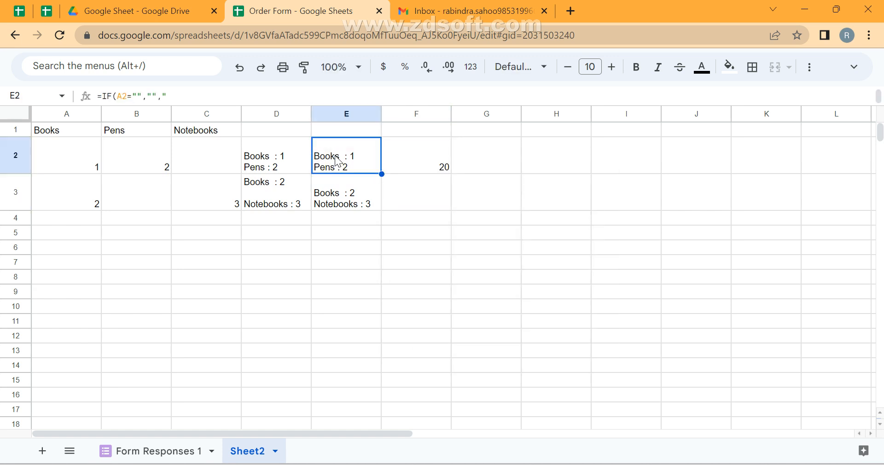
key(Return)
key(Escape)
key(Return)
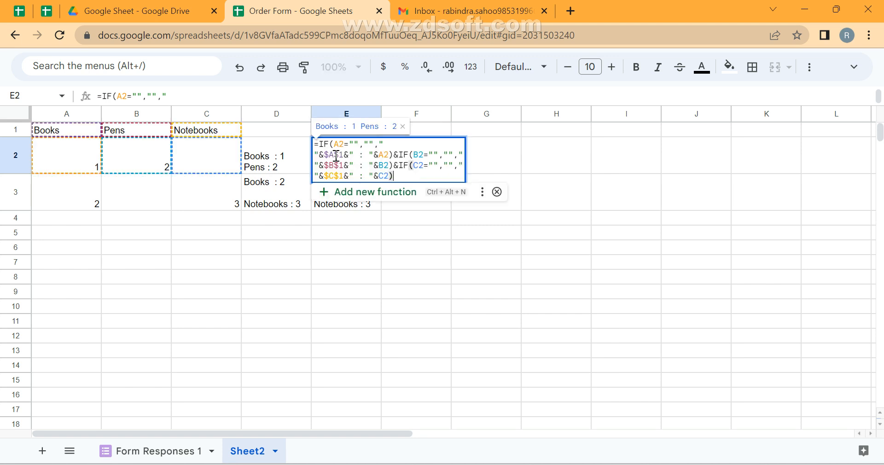
key(Escape)
key(Right)
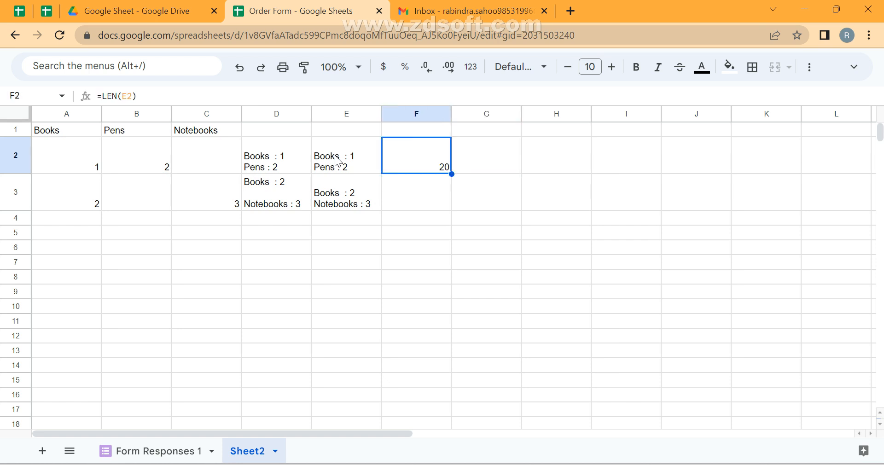
key(Left)
double_click(336, 161)
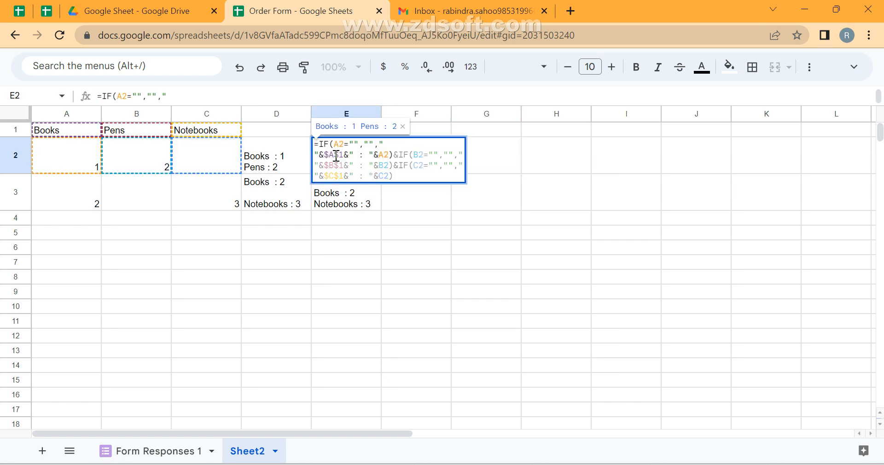
text(MID)
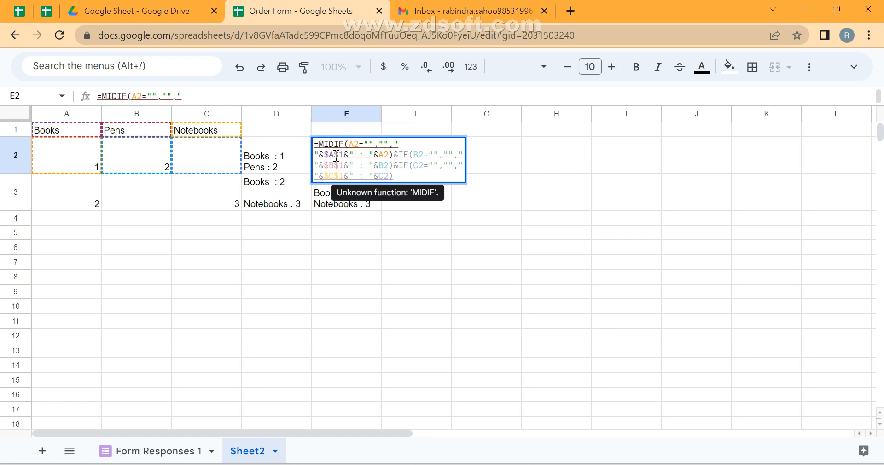
key(Escape)
Clear the LEN formula from cell F2
key(Right)
key(Right)
key(Left)
key(Delete)
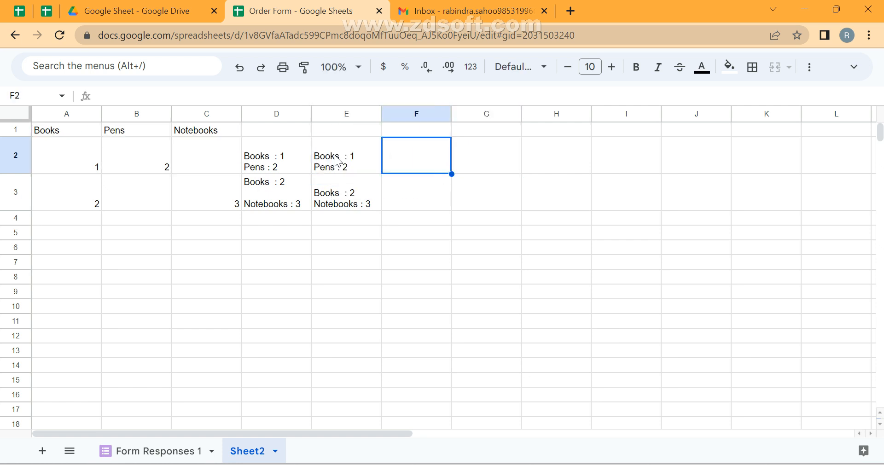
Wrap the whole E2 formula in MID, with 2 as the starting position and 10000 as the extract length
key(Left)
double_click(336, 161)
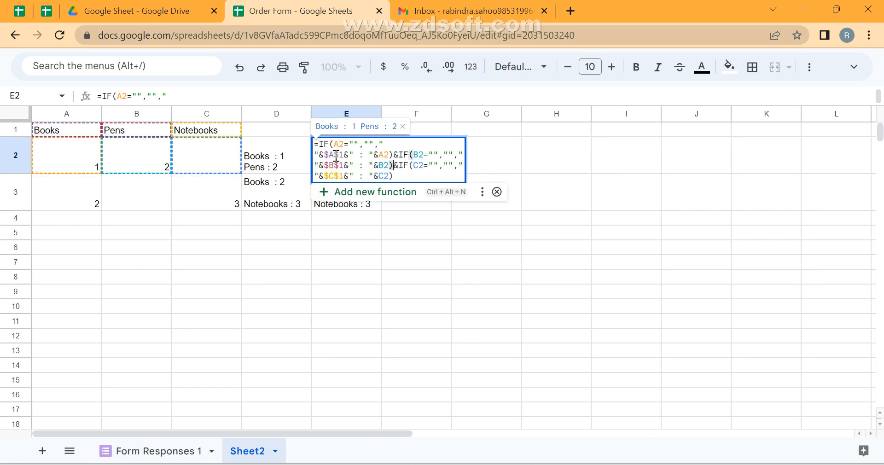
text(MID()
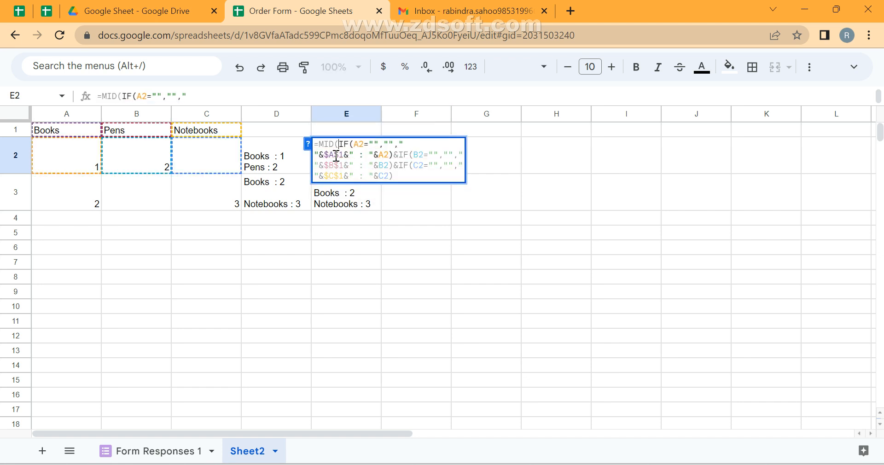
key(ctrl+End)
text(,)
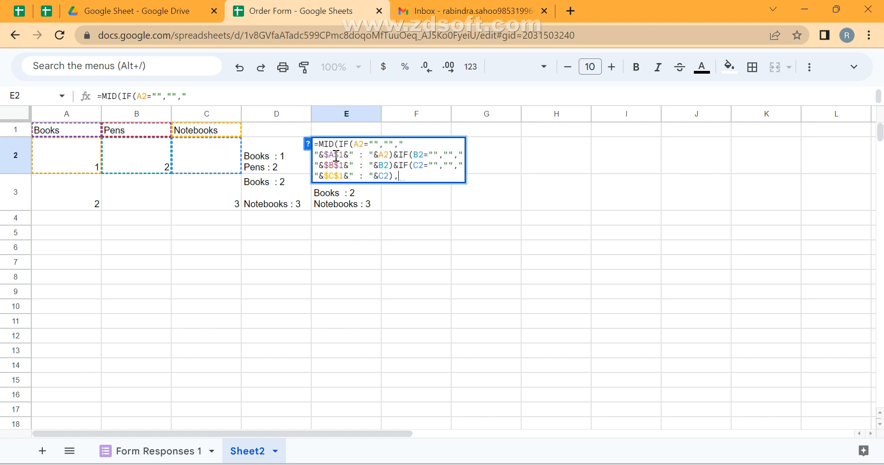
text(2)
text(,10000000)
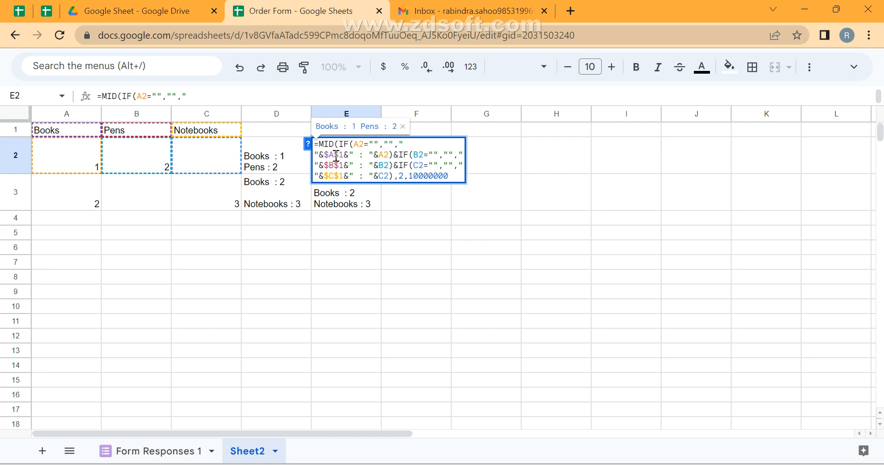
key(BackSpace)
key(BackSpace)
key(BackSpace)
key(Return)
Fill the MID formula down from E2 into E3
key(Up)
key(Down)
key(ctrl+d)
key(Down)
key(Up)
key(Up)
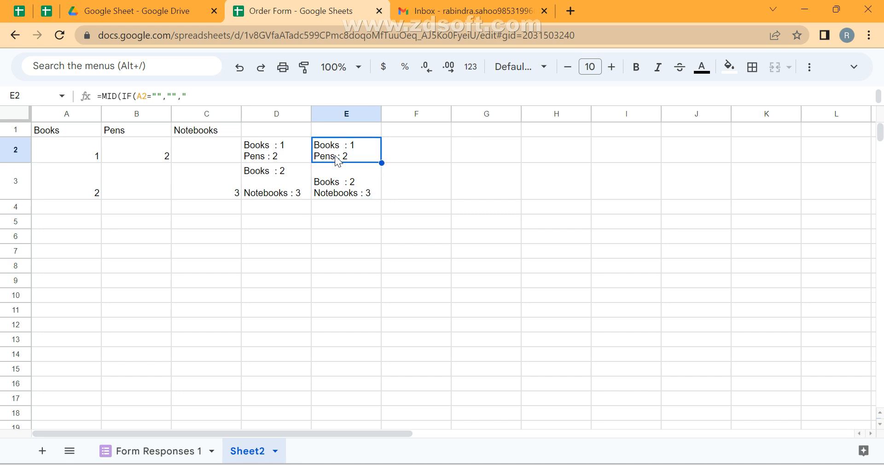
Review the MID formula in E2 and its copy in E3, examining each IF part and the MID arguments
double_click(337, 161)
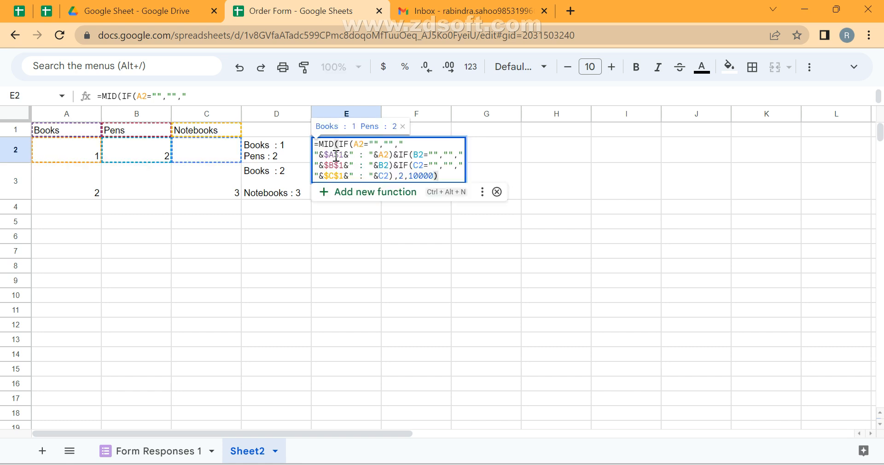
key(Escape)
key(Down)
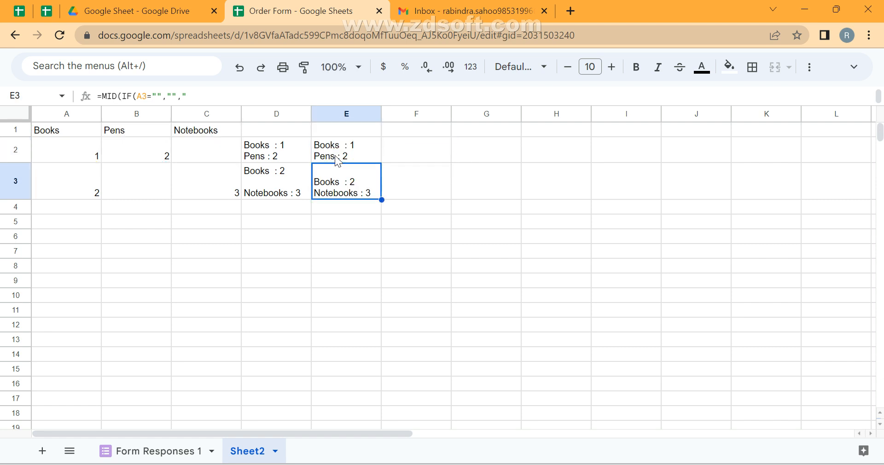
key(Up)
key(Up)
key(Down)
key(Down)
key(Return)
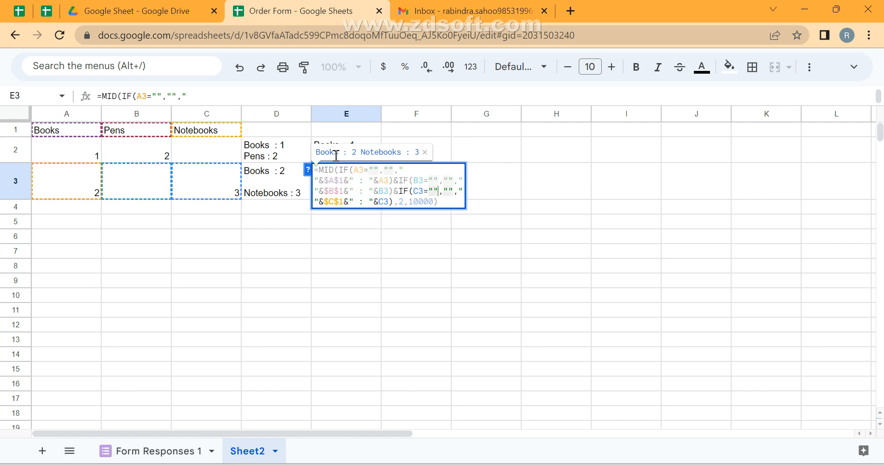
key(Down)
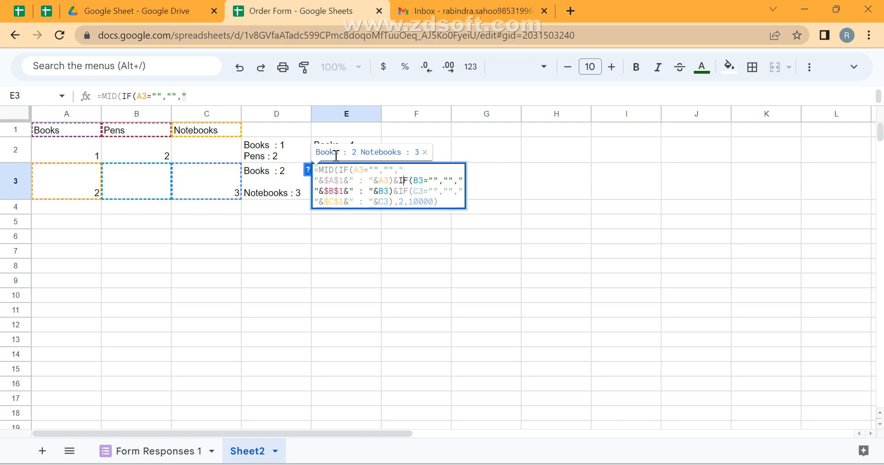
key(Down)
key(Down)
key(Up)
key(Up)
key(Up)
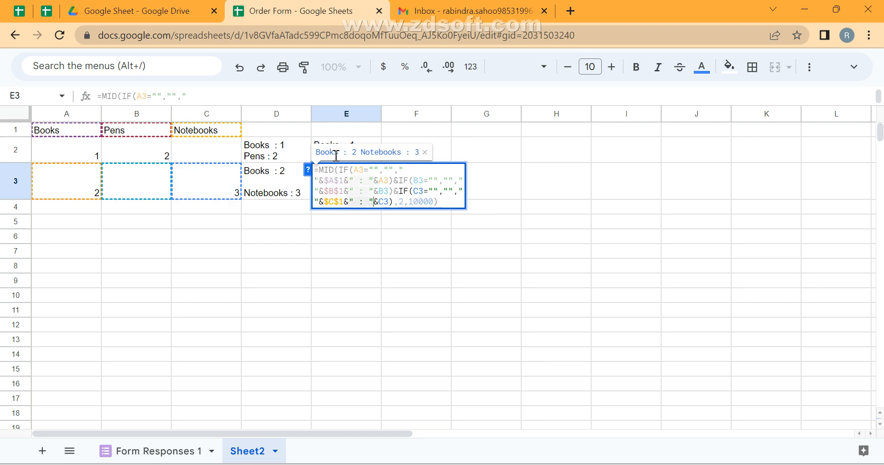
key(Right)
key(Right)
key(Right)
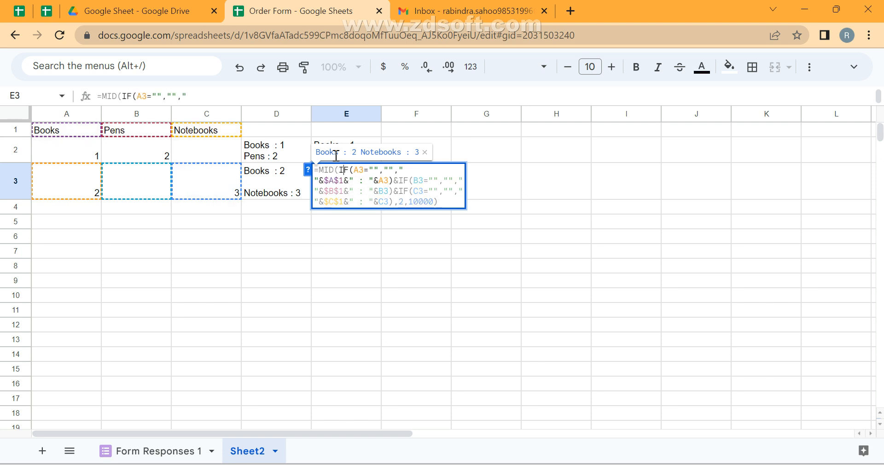
Enter 2 pens and 3 notebooks in row 4, then fill the MID formula down into E4
key(ctrl+End)
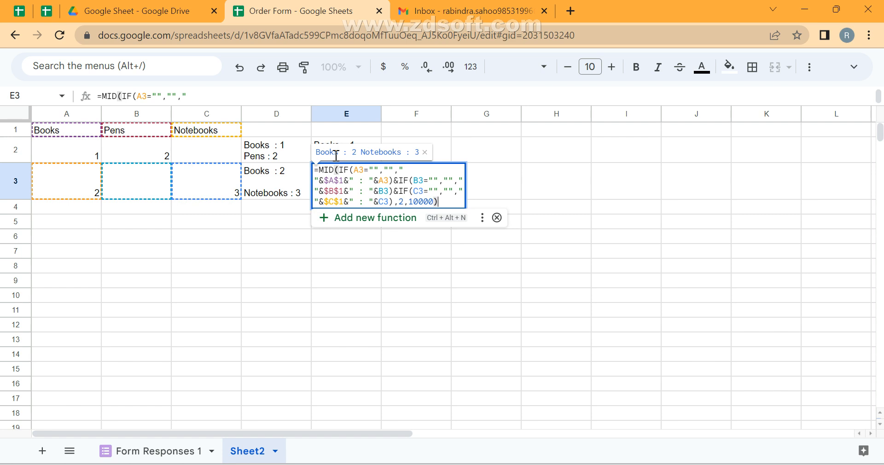
key(Escape)
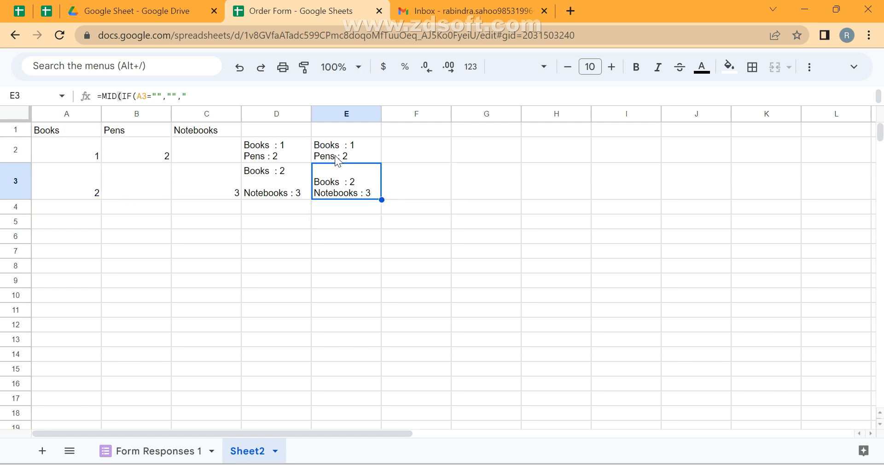
key(Down)
key(Left)
key(Left)
key(Left)
key(Left)
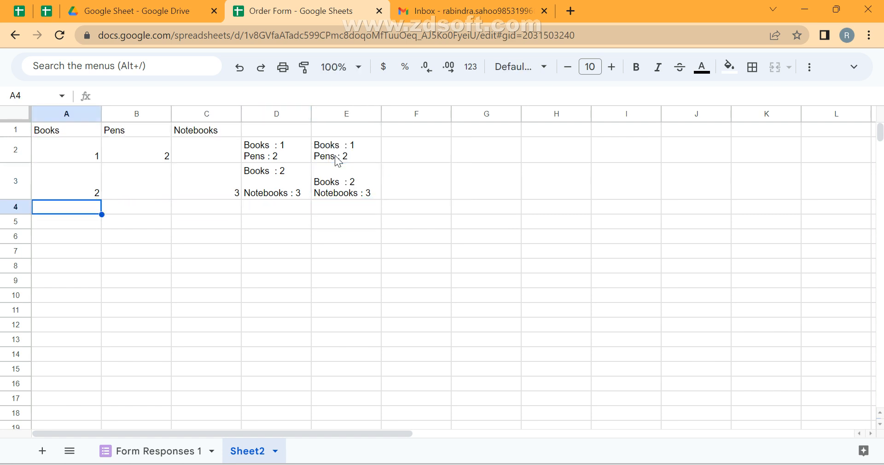
key(Right)
text(2)
key(Tab)
text(3)
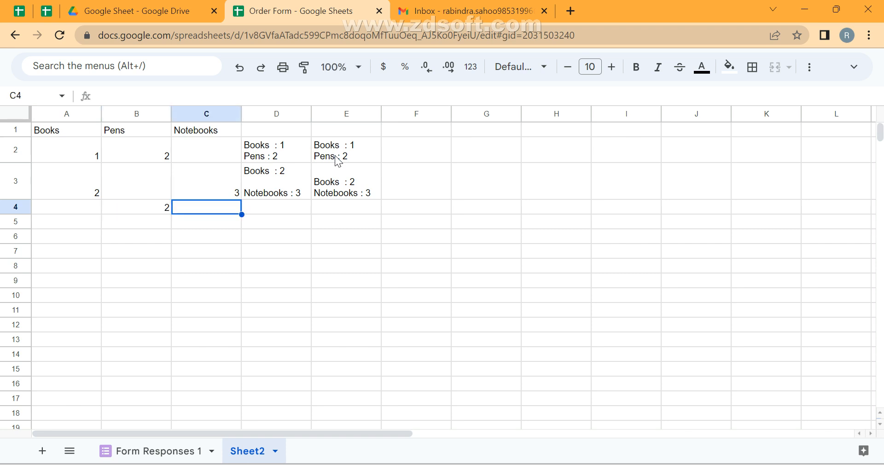
key(Tab)
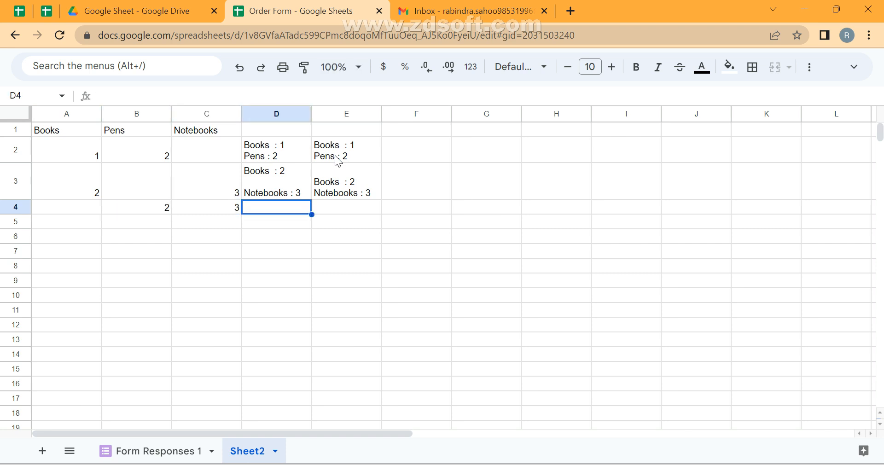
key(Right)
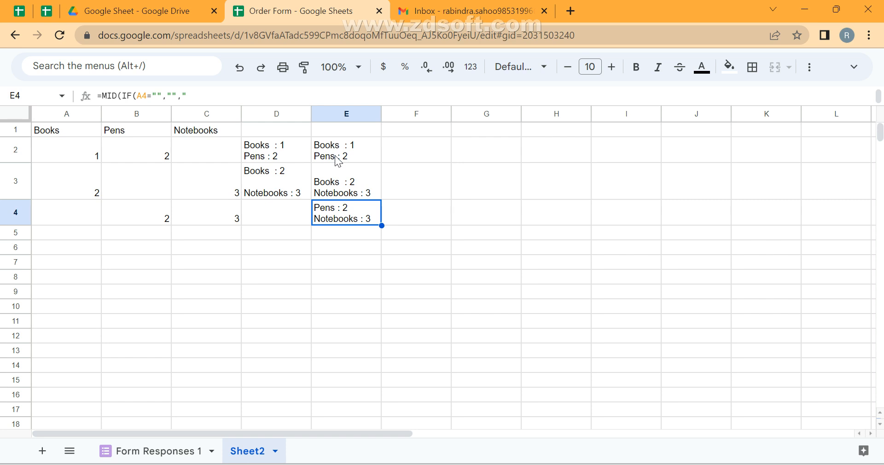
Enter 3 notebooks in row 5 and fill the MID formula down into E5
key(Down)
key(Left)
key(Left)
key(Down)
key(Right)
key(Up)
key(Left)
text(3)
key(Tab)
key(Tab)
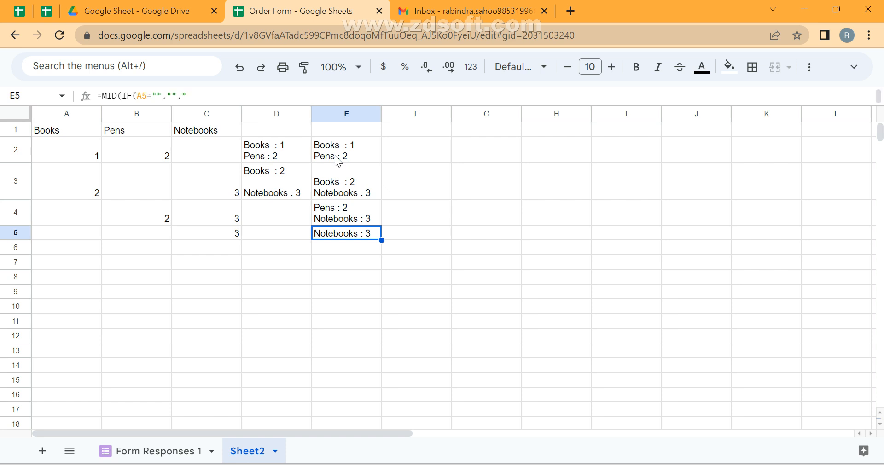
Enter 1 book, 2 pens and 2 notebooks in row 6 and fill the MID formula down into E6
key(Return)
key(Left)
key(Left)
text(1)
key(Tab)
text(2)
key(Tab)
text(2)
key(Tab)
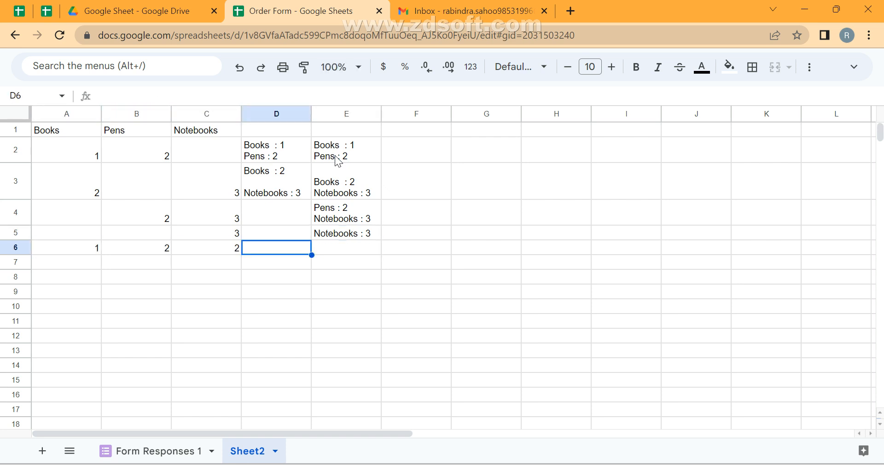
key(Tab)
Enter 2 books and 3 notebooks in row 7 and fill the MID formula down into E7
key(Return)
key(Left)
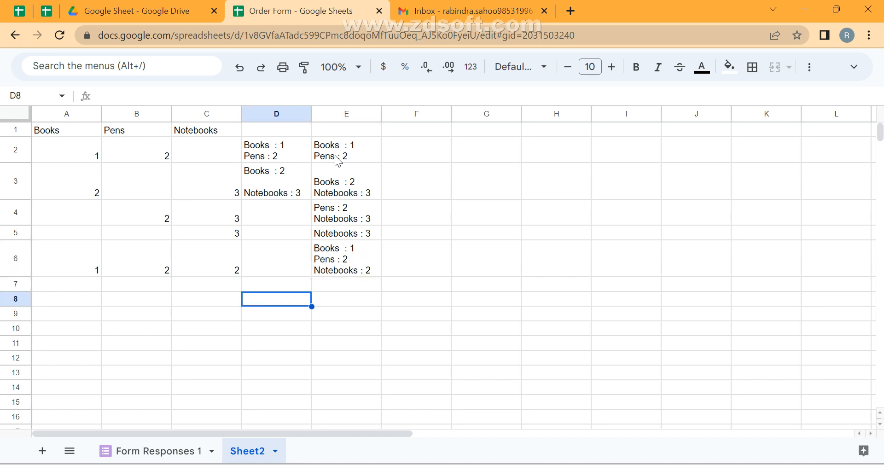
key(Left)
key(Left)
key(Left)
text(2)
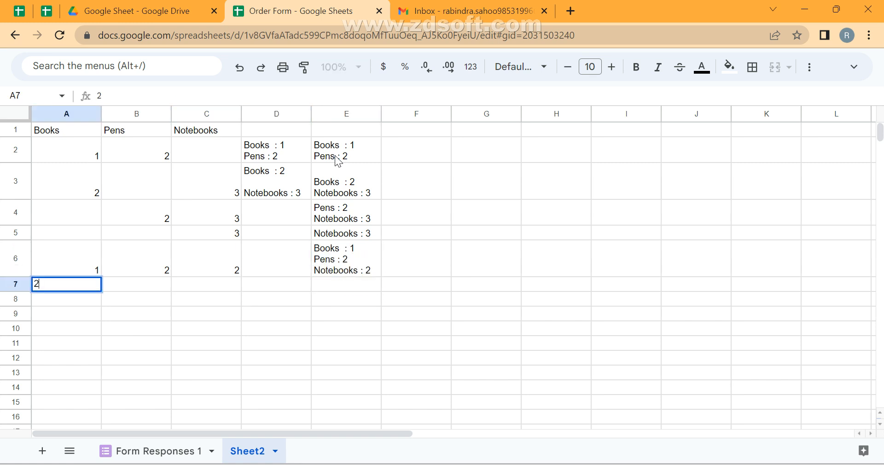
key(Tab)
key(Tab)
key(Tab)
key(Left)
text(3)
key(Tab)
key(Tab)
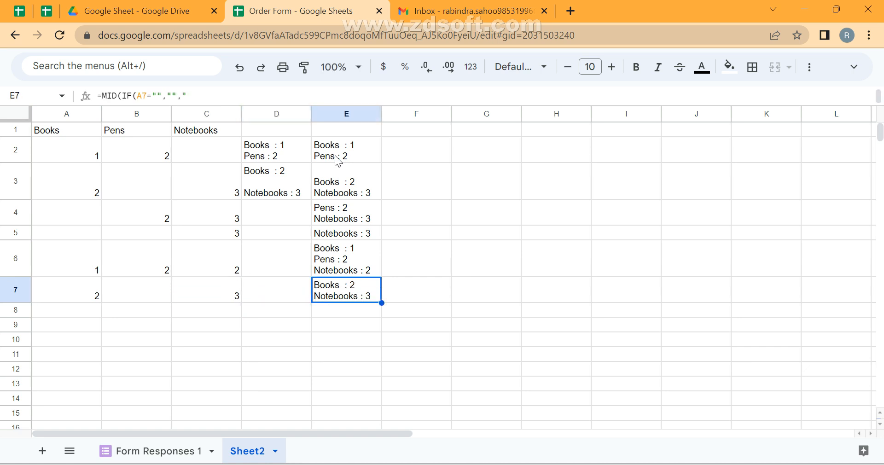
Clear the earlier formula from cell D3
key(Up)
key(Up)
key(Up)
key(Up)
key(Up)
key(Down)
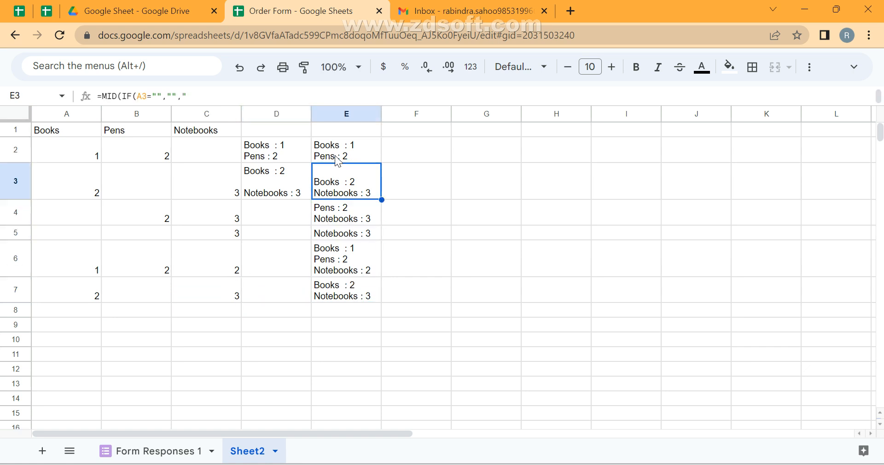
click(269, 178)
key(Delete)
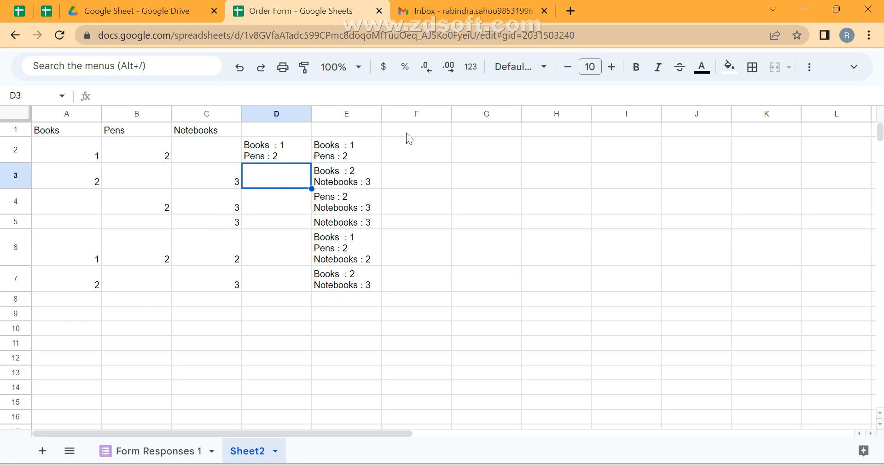
Examine the Final Requirement ARRAYFORMULA in EJ1 on Form Responses 1, from its first IF part to its MID arguments
click(367, 155)
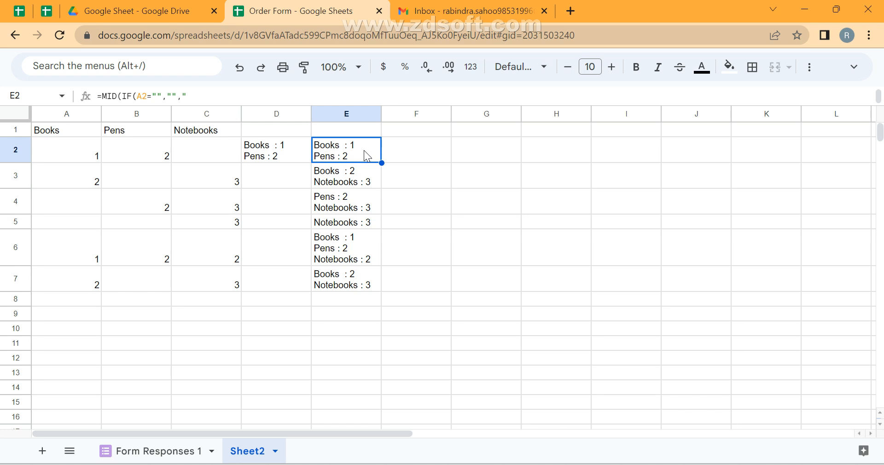
click(149, 451)
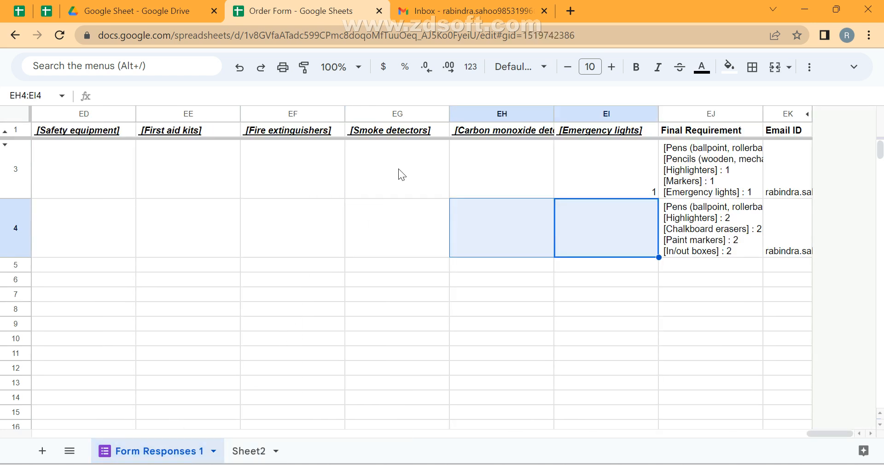
click(593, 130)
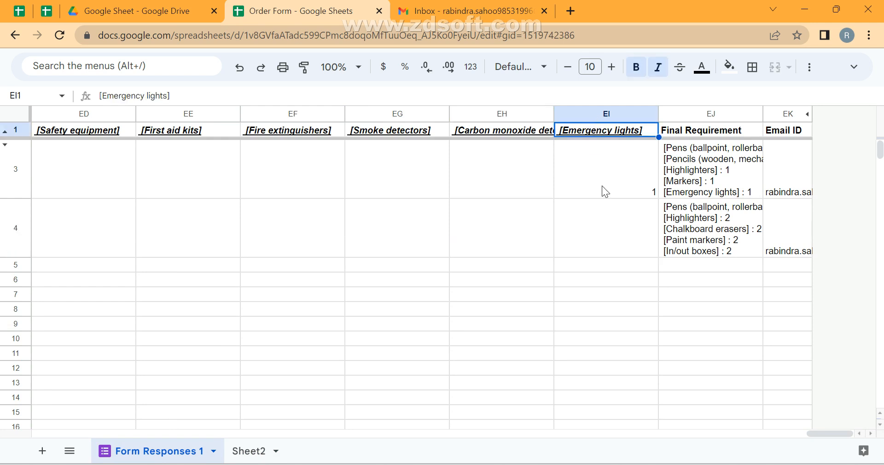
click(708, 132)
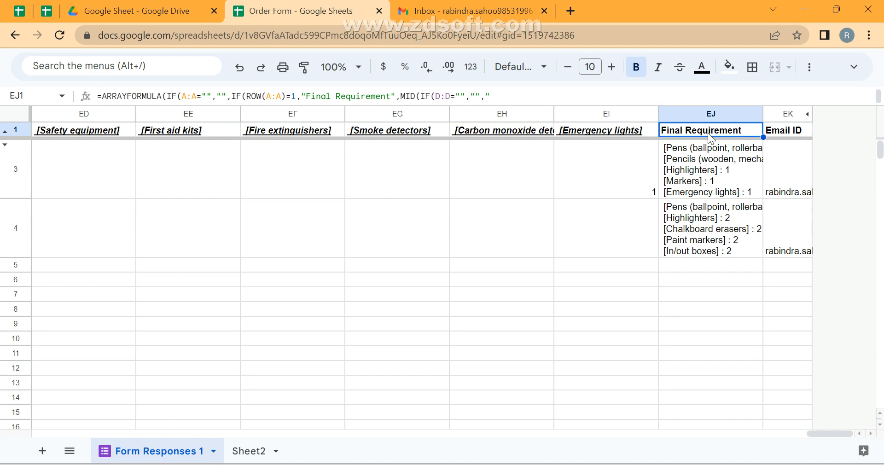
double_click(709, 133)
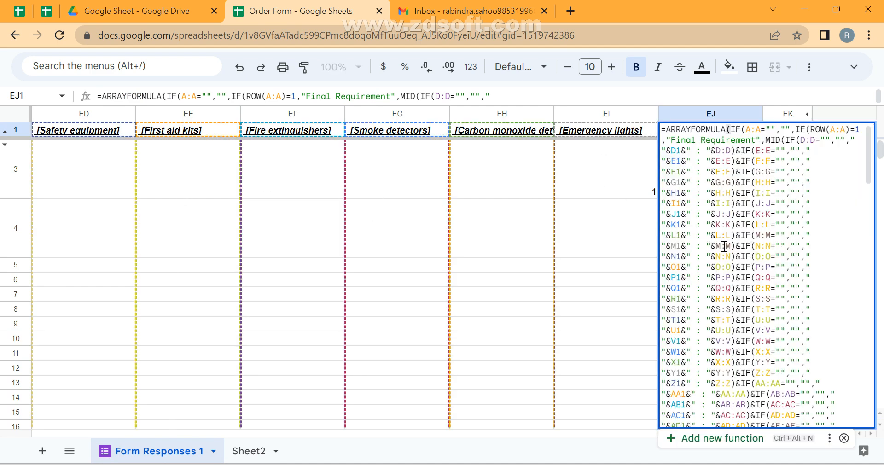
scroll(724, 247, down, 20)
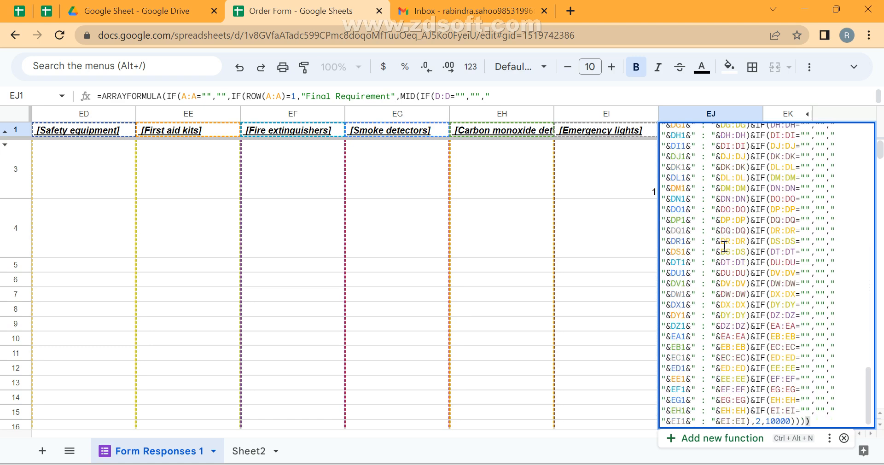
scroll(724, 246, up, 20)
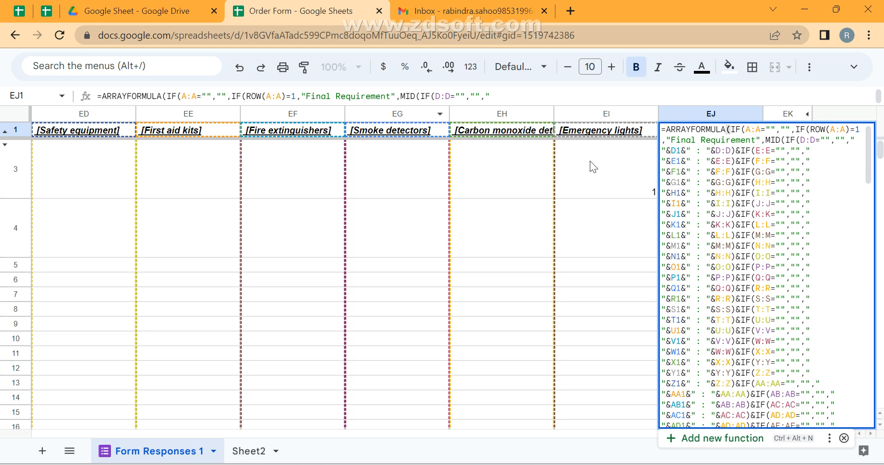
key(Escape)
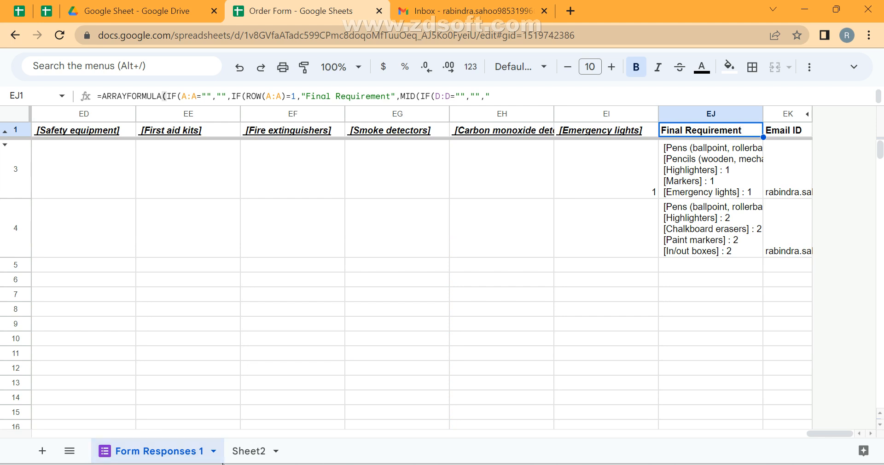
Return to Sheet2 and clear the copied formulas from E3 down to E7
click(250, 453)
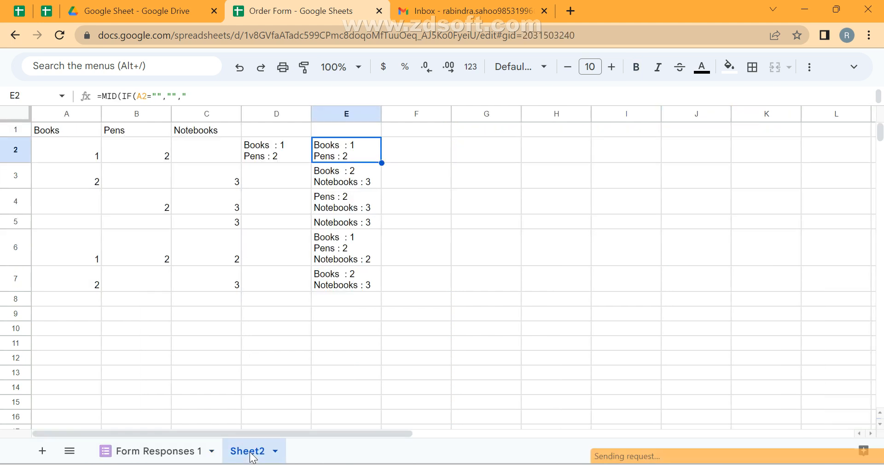
click(328, 179)
key(ctrl+shift+Down)
key(Delete)
In the E2 formula, extend the first IF condition's reference to the open-ended range A2:A
key(Up)
key(Up)
key(Down)
key(F2)
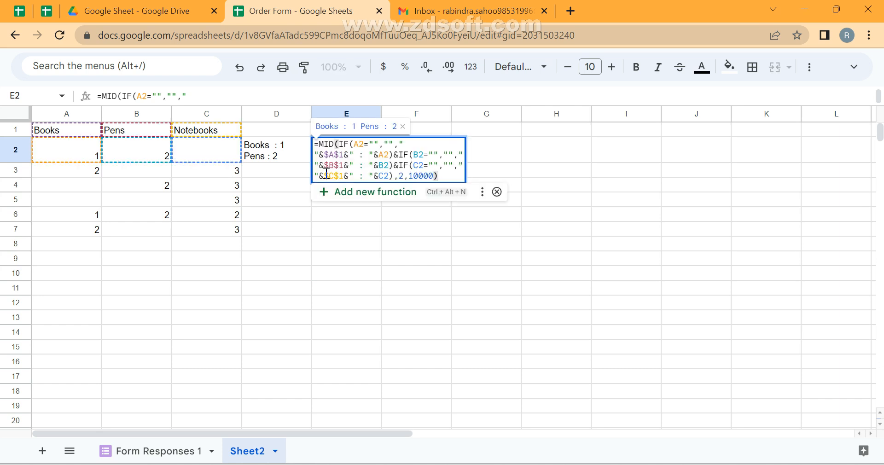
key(Up)
key(Up)
key(Up)
key(Up)
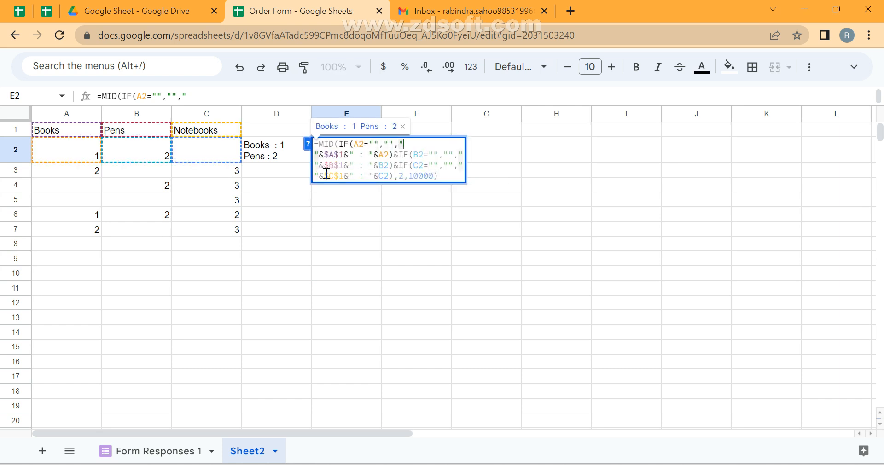
key(Right)
key(Right)
key(Right)
key(Right)
key(Right)
key(Right)
key(Right)
key(Right)
key(Right)
key(Right)
key(Right)
key(Right)
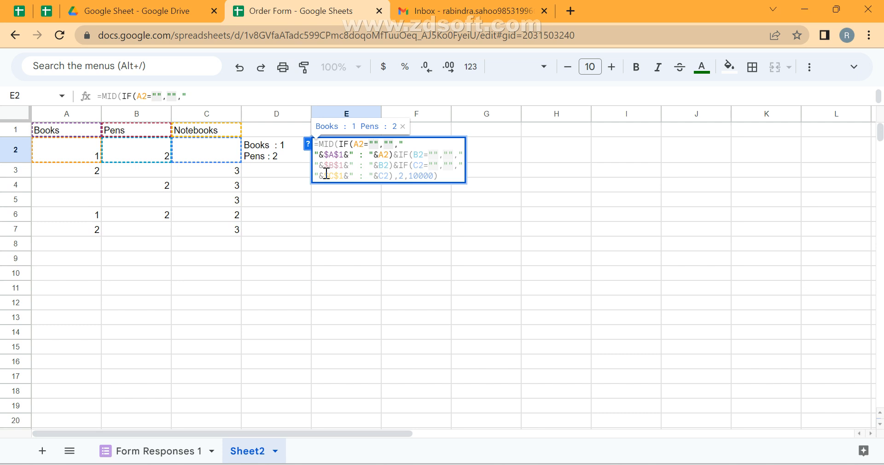
key(Left)
key(Left)
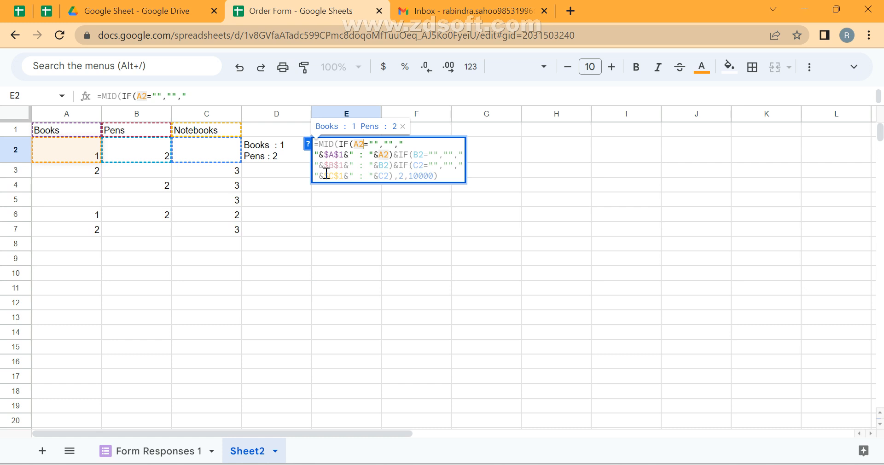
text(:A)
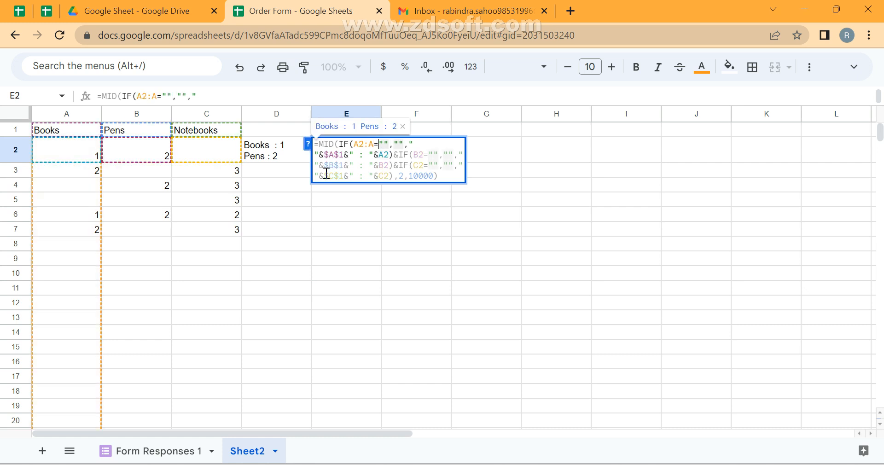
Extend the quantity reference joined after $A$1 in the E2 formula to A2:A
key(Down)
key(Left)
key(Left)
key(Left)
key(Left)
key(Left)
key(Left)
key(Left)
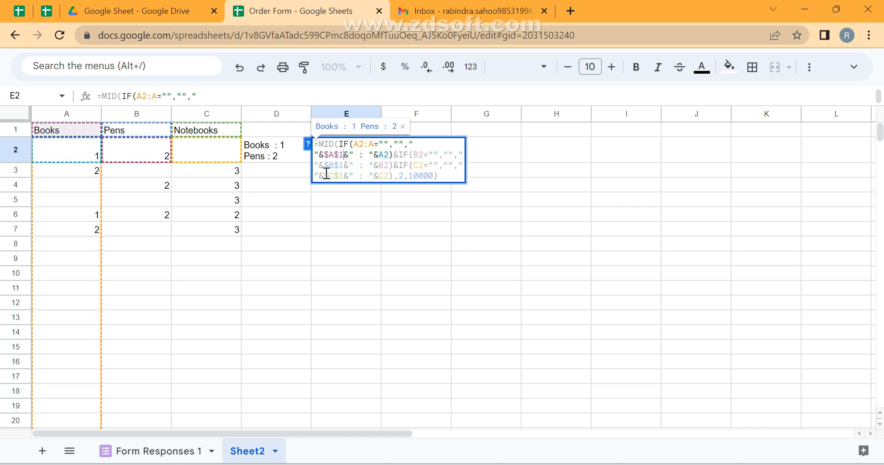
key(Right)
key(Right)
key(Right)
key(Right)
key(Right)
key(Right)
key(Right)
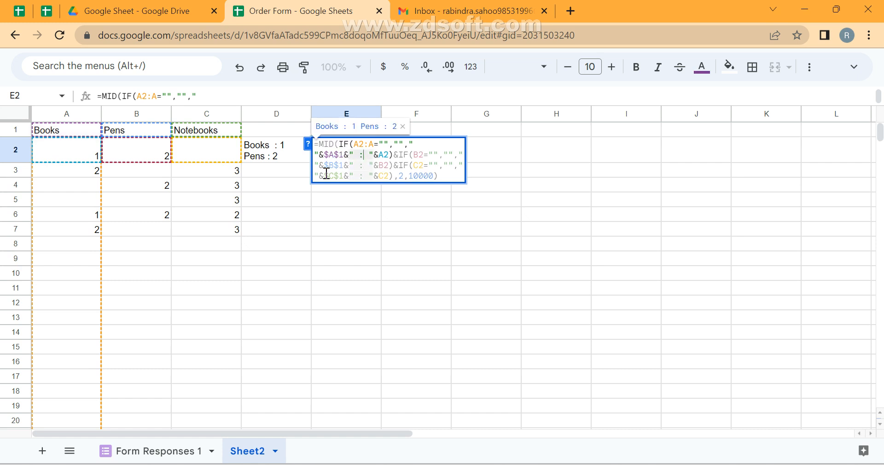
text(:A)
Extend the second IF condition's reference in the E2 formula to B2:B
key(Right)
key(Right)
key(Right)
key(Right)
key(Right)
key(Right)
key(Right)
text(:)
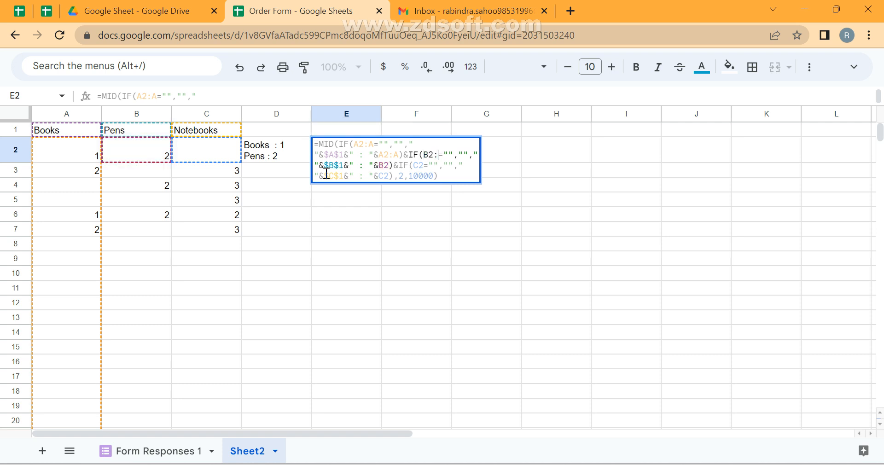
text(B)
Extend the quantity reference joined after $B$1 in the E2 formula to B2:B
key(Right)
key(Right)
key(Right)
key(Right)
key(Right)
key(Right)
key(Right)
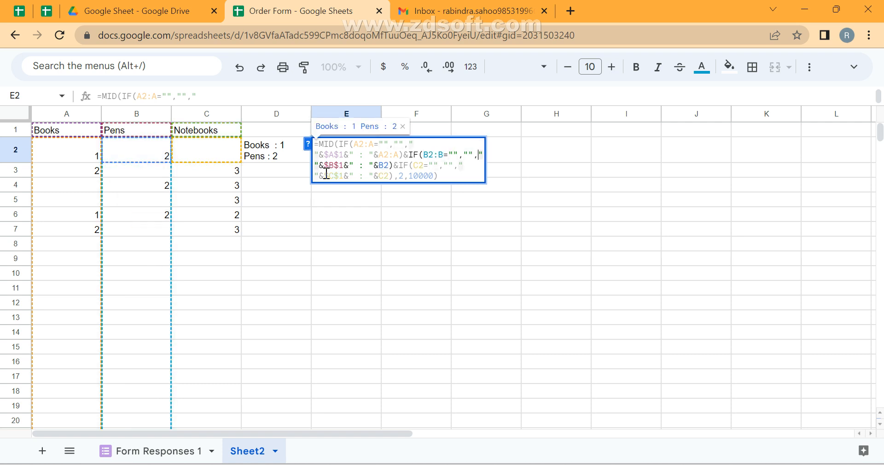
key(Right)
key(Right)
key(Right)
key(Right)
key(Right)
key(Right)
key(Right)
key(Right)
key(Right)
key(Right)
key(Right)
key(Right)
key(Right)
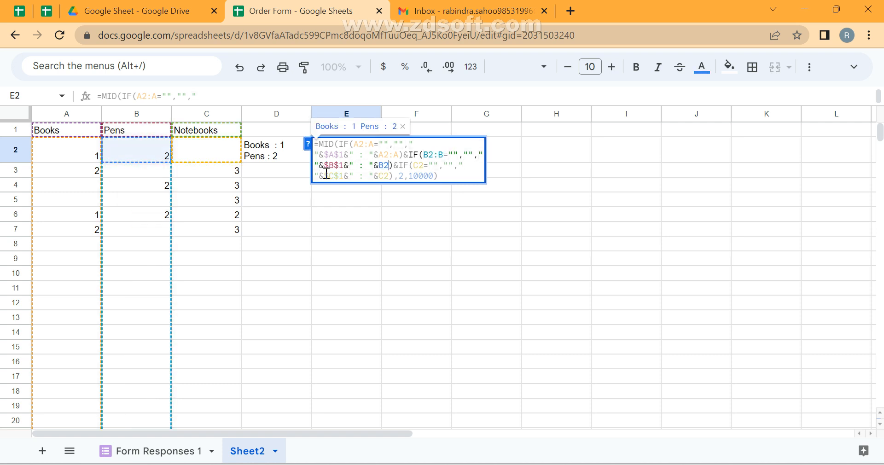
text(:B)
Extend the third IF condition's reference in the E2 formula to C2:C
key(Right)
key(Right)
key(Right)
key(Right)
key(Right)
key(Right)
key(Right)
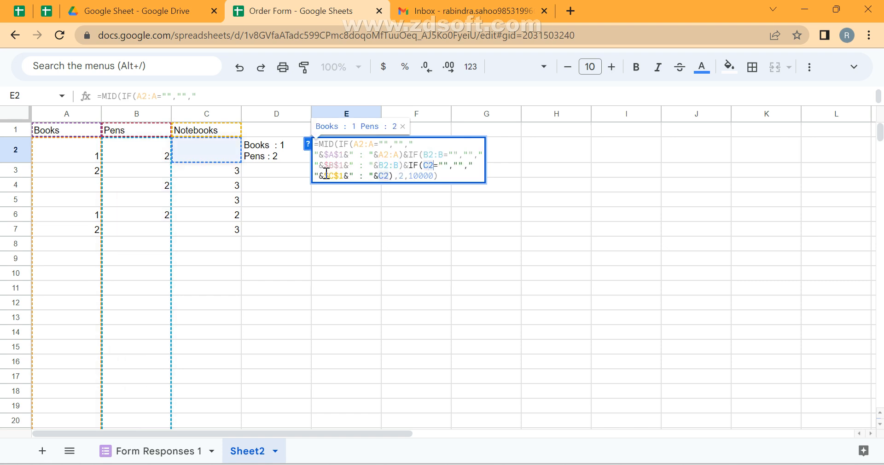
text(:C)
Extend the quantity reference joined after $C$1 in the E2 formula to C2:C
key(Right)
key(Right)
key(Right)
key(Right)
key(Right)
key(Right)
key(Right)
key(Right)
key(Right)
key(Right)
key(Right)
key(Right)
key(Right)
key(Right)
key(Right)
key(Right)
key(Right)
key(Right)
key(Right)
key(Right)
key(Right)
text(:C)
Wrap the whole E2 formula in ArrayFormula and commit it
key(Return)
key(Up)
key(Return)
key(ctrl+shift+Return)
key(Return)
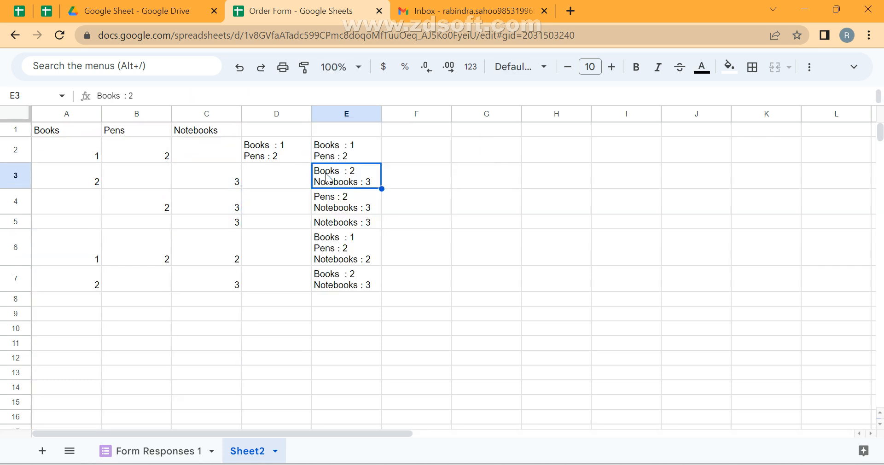
Enter a test order in row 8 with 3 pens and 4 notebooks
key(Down)
key(Down)
key(Left)
key(Left)
key(Left)
key(Left)
key(Down)
key(Down)
key(Down)
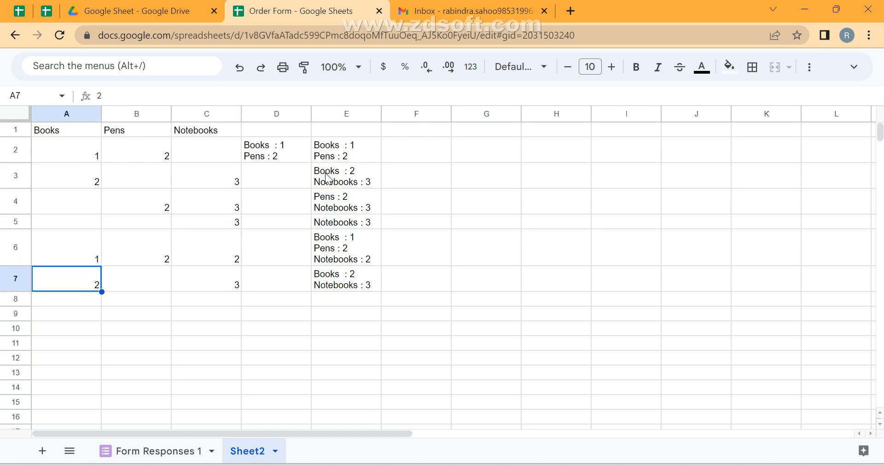
key(Tab)
text(3)
key(Tab)
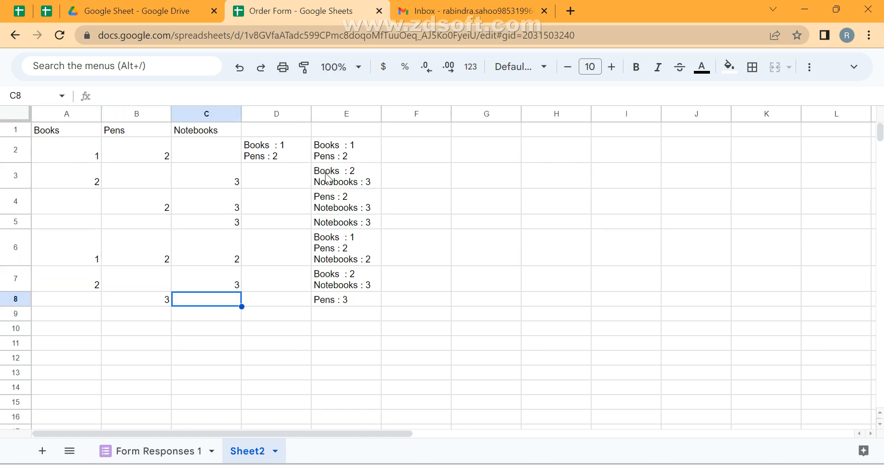
text(4)
key(Return)
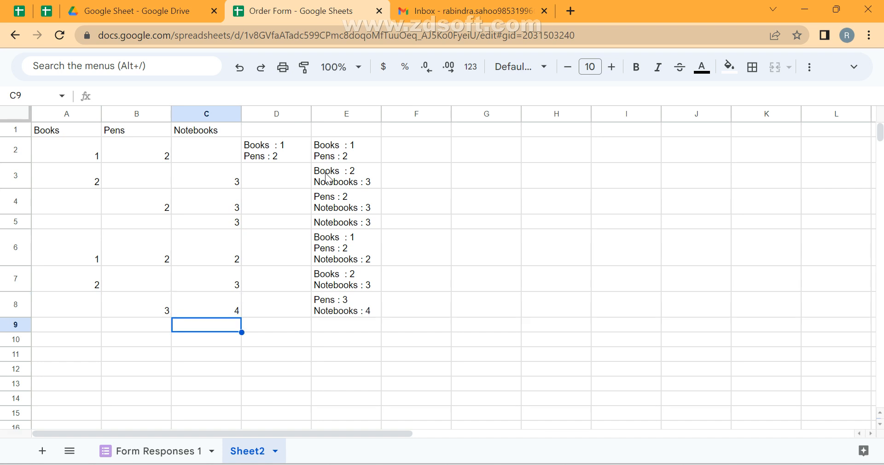
Add 4 books to the test order in row 8
key(Up)
key(Left)
text(4)
key(Return)
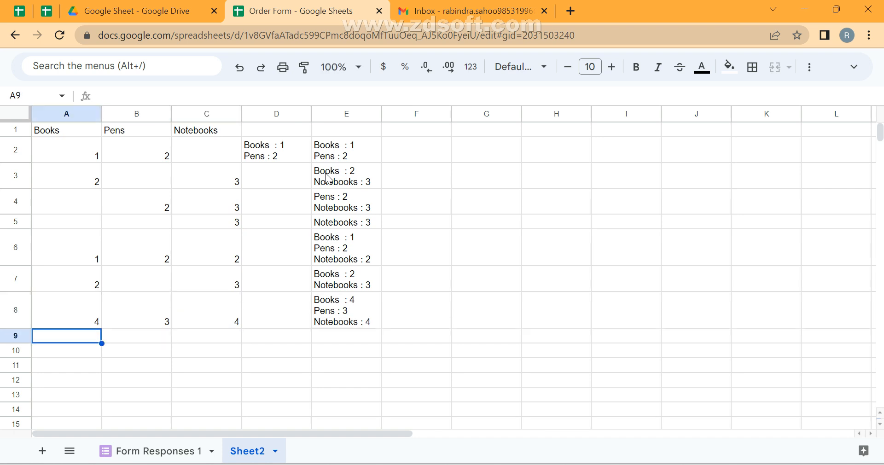
Enter 4 pens in row 10 and 4 notebooks in row 9 as further test orders
key(Down)
key(Right)
text(4)
key(Up)
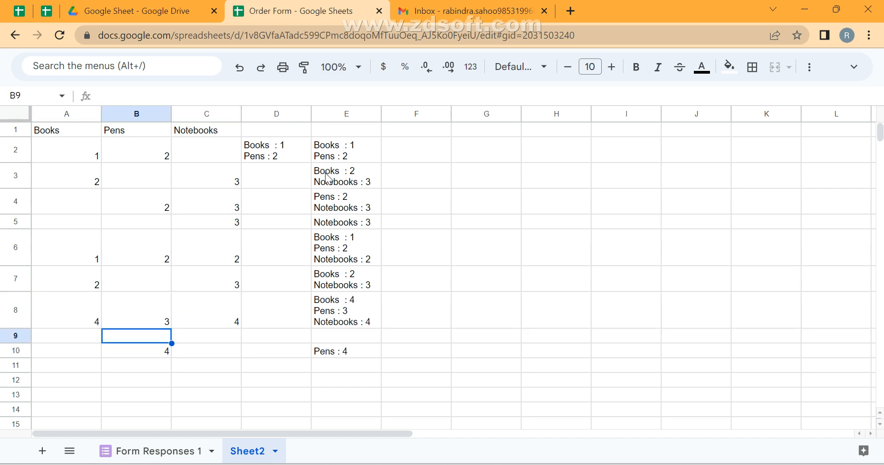
key(Right)
text(4)
key(Return)
Enter a test order of 5 notebooks in row 11
key(Down)
key(Down)
key(Left)
key(Right)
key(Up)
text(4)
key(BackSpace)
text(5)
key(Return)
Enter a test order of 4 books and 2 pens in row 12
key(Left)
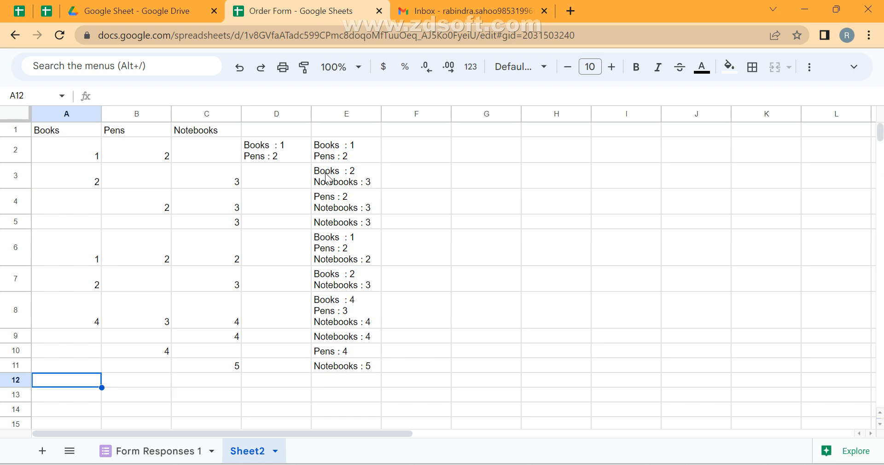
text(4)
key(Tab)
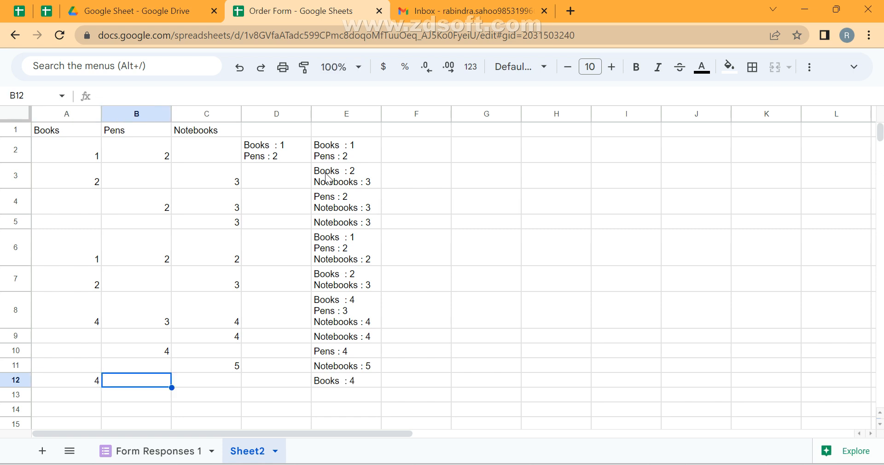
text(2)
key(Tab)
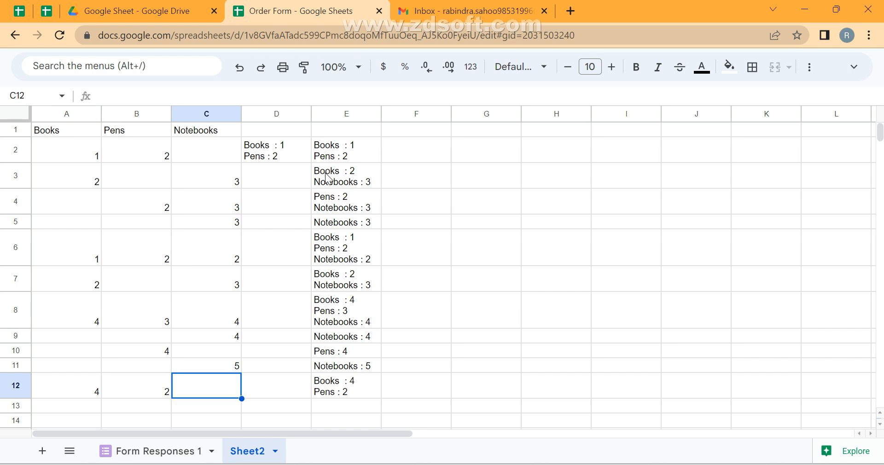
Clear all test data on Sheet2 and the Final Requirement column EJ on the Form Responses 1 sheet
key(ctrl+a)
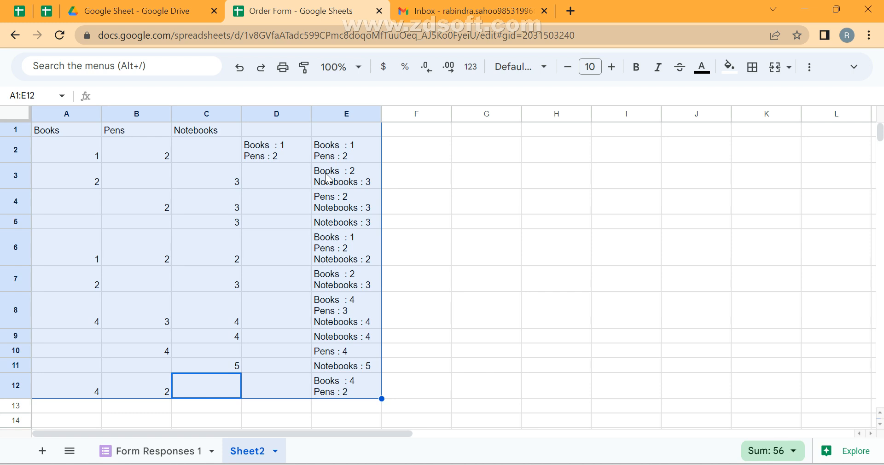
key(Delete)
click(166, 452)
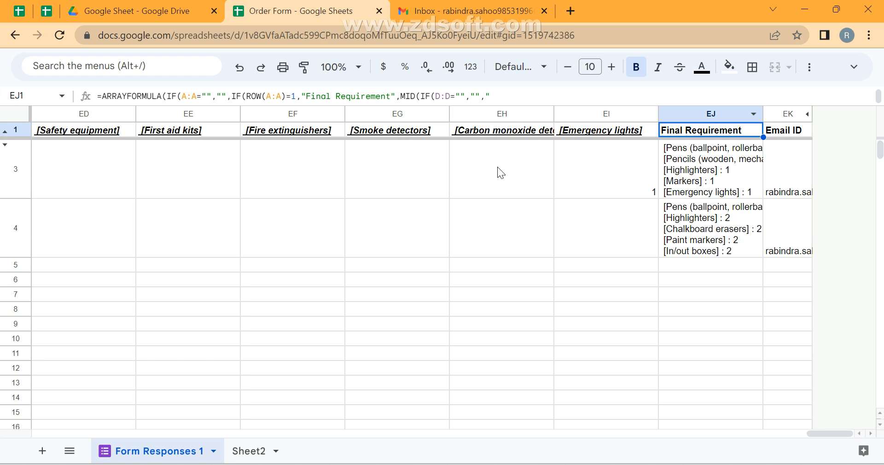
click(706, 111)
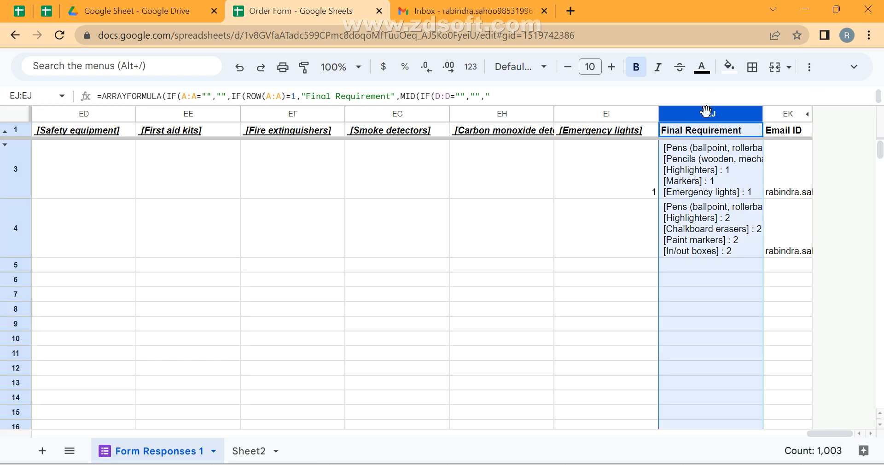
key(Delete)
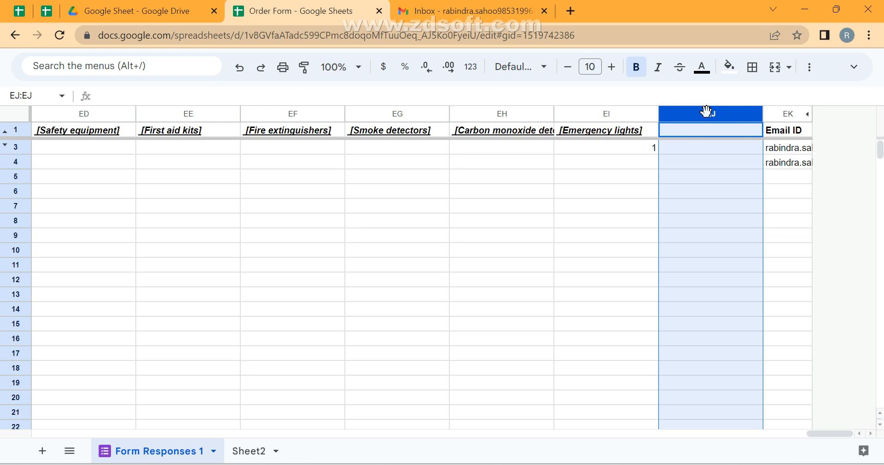
Return to the first columns of Form Responses 1 and select cell D6 below the Pens quantities
click(491, 212)
key(ctrl+Up)
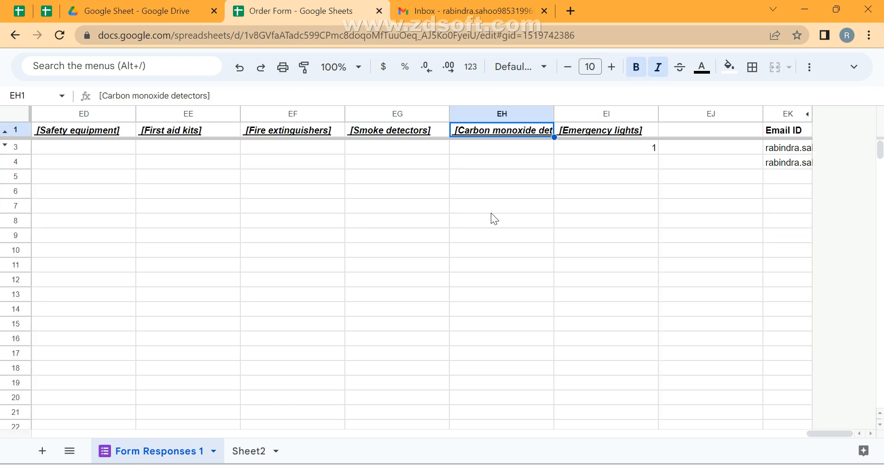
key(ctrl+Left)
key(Right)
key(Right)
key(Right)
key(Down)
key(Down)
key(Down)
key(Down)
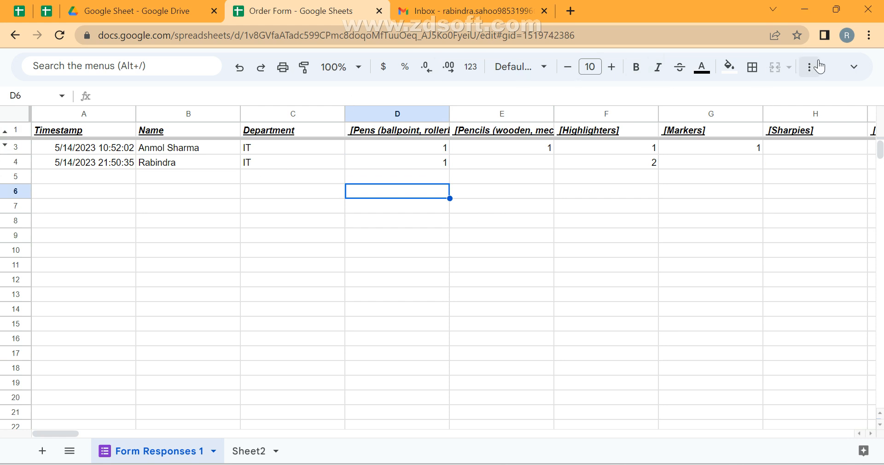
Set iterative calculation to On in the spreadsheet's calculation settings and save the settings
click(854, 67)
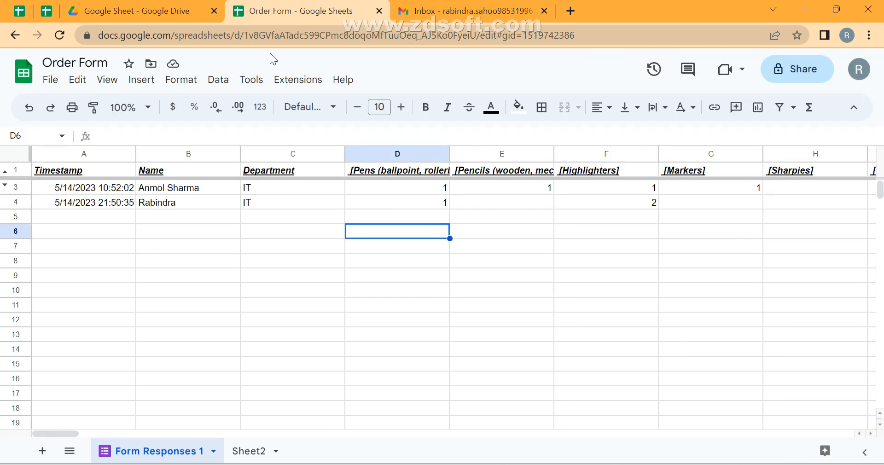
click(49, 80)
scroll(71, 413, down, 2)
click(85, 402)
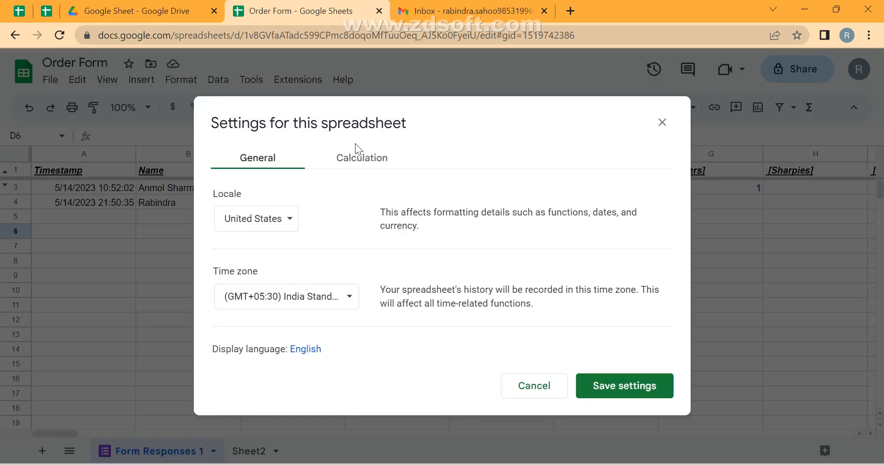
click(354, 158)
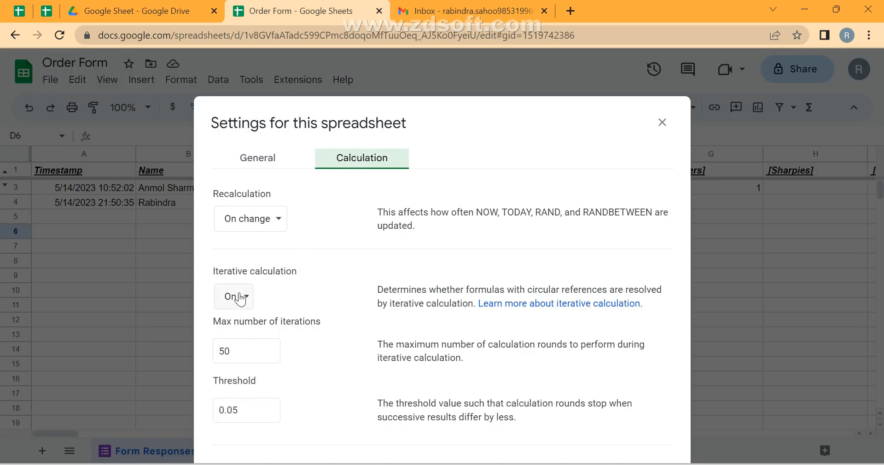
click(235, 290)
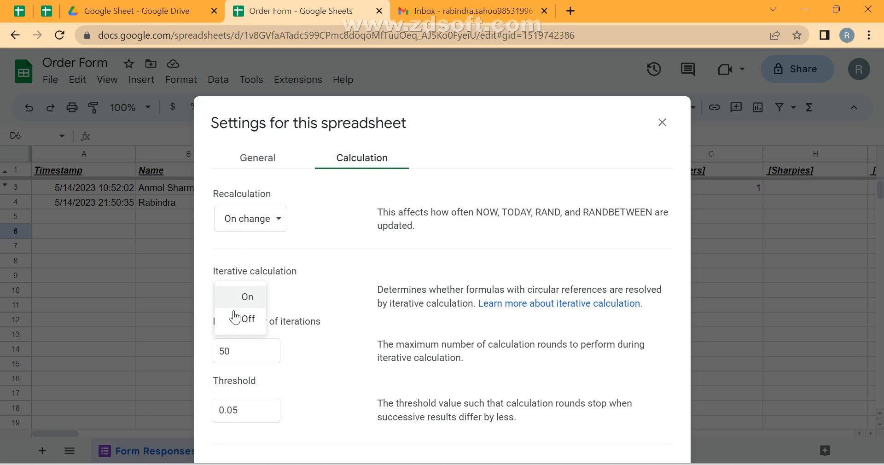
click(235, 313)
click(239, 304)
click(244, 281)
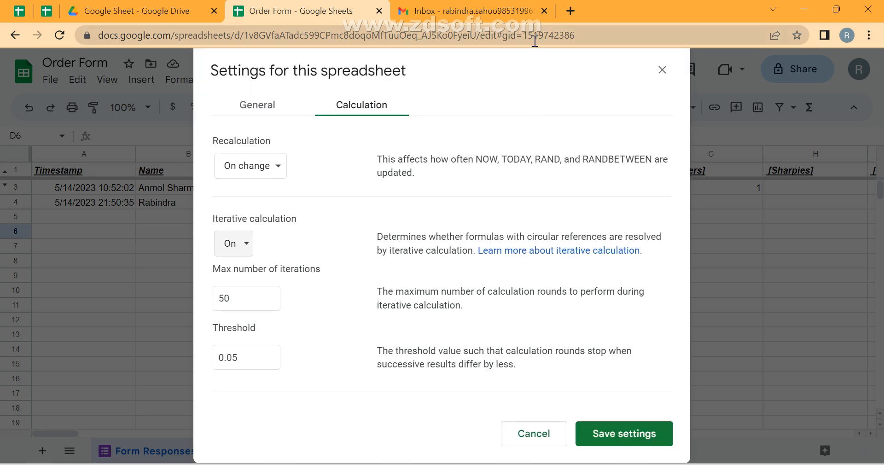
click(626, 435)
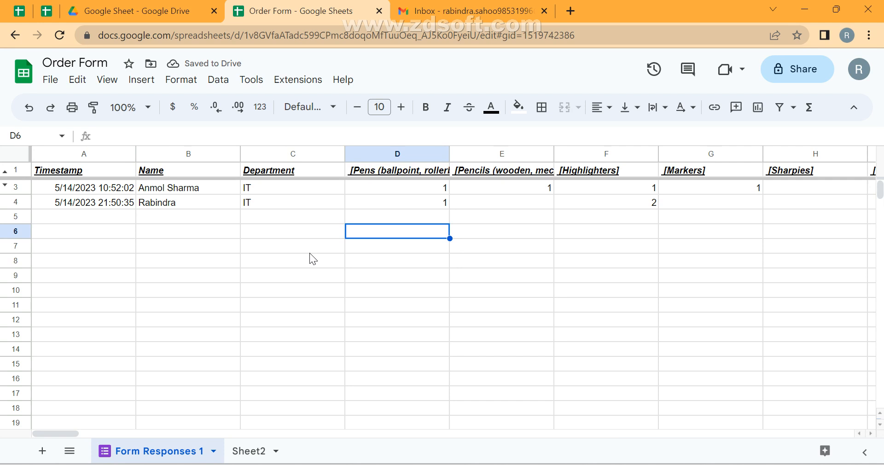
Abandon the formula started in D6 and undo the clearing of the Final Requirement column and the Sheet2 data
text(=)
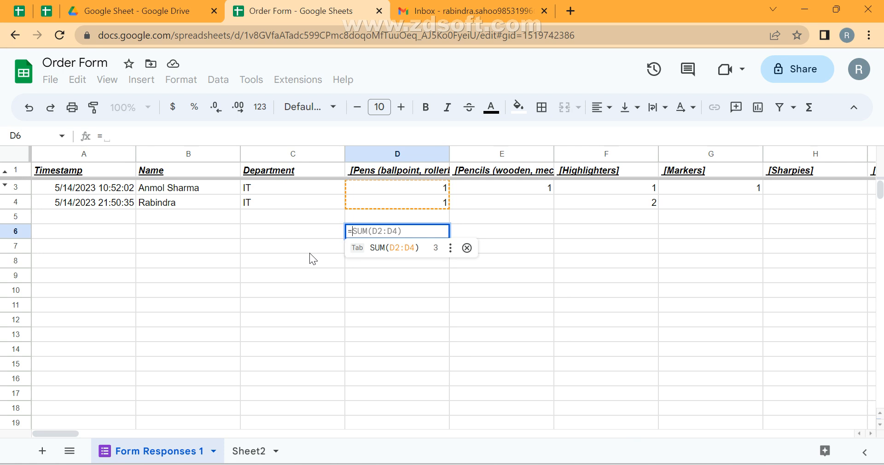
key(BackSpace)
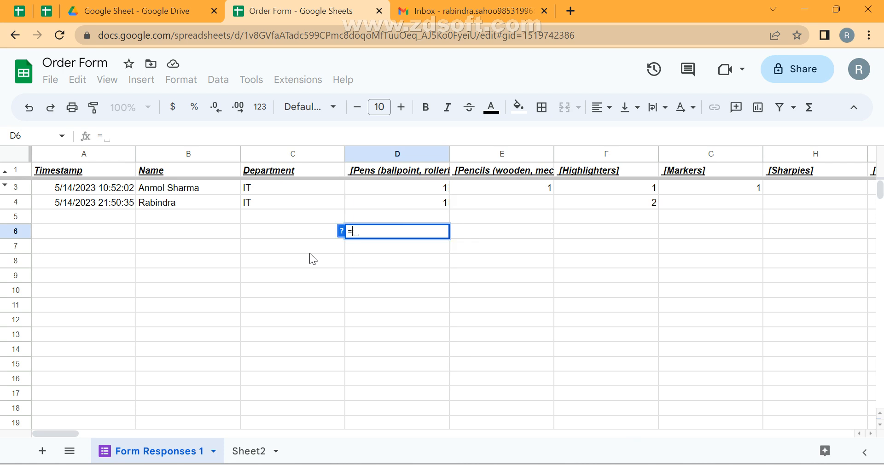
key(Escape)
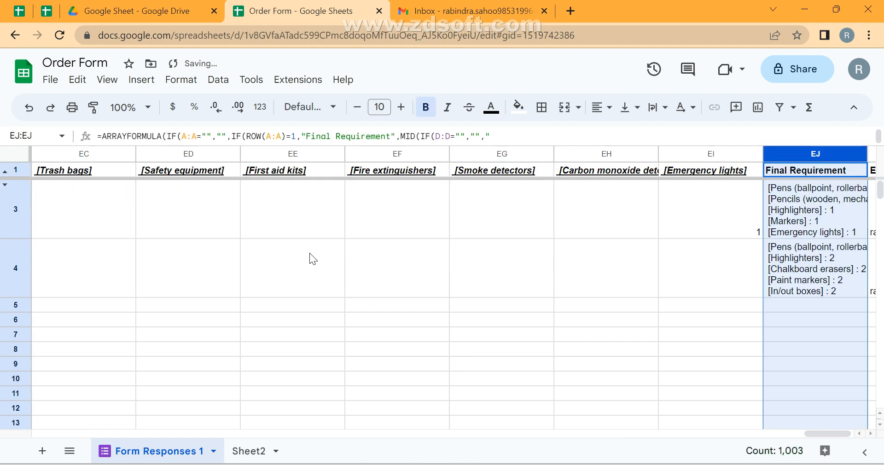
key(ctrl+shift+Page_Down)
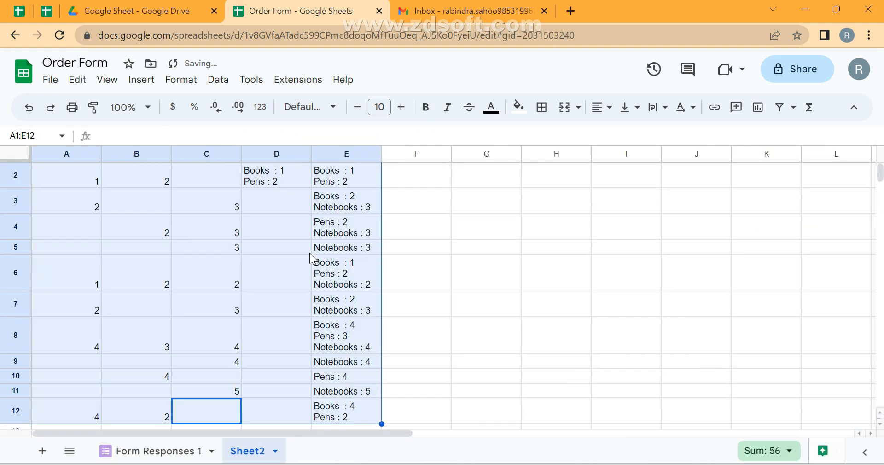
Examine the chain of IF terms inside the MID function of Sheet2's E2 array formula
scroll(366, 198, up, 1)
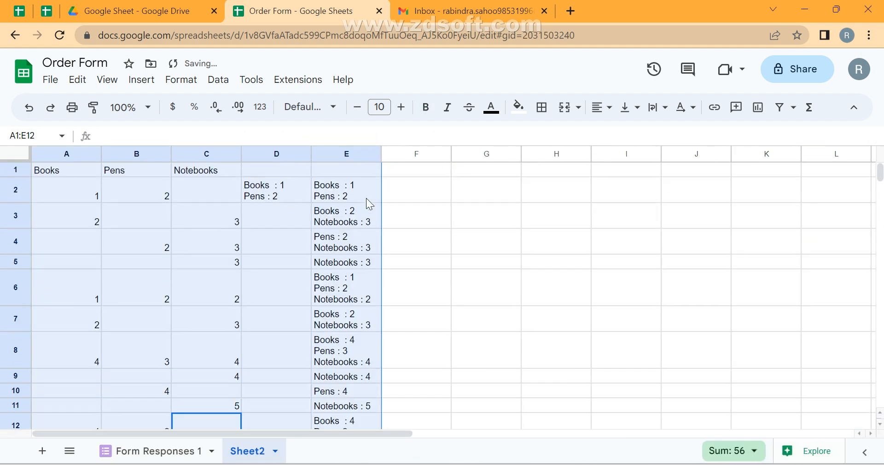
click(349, 184)
key(Return)
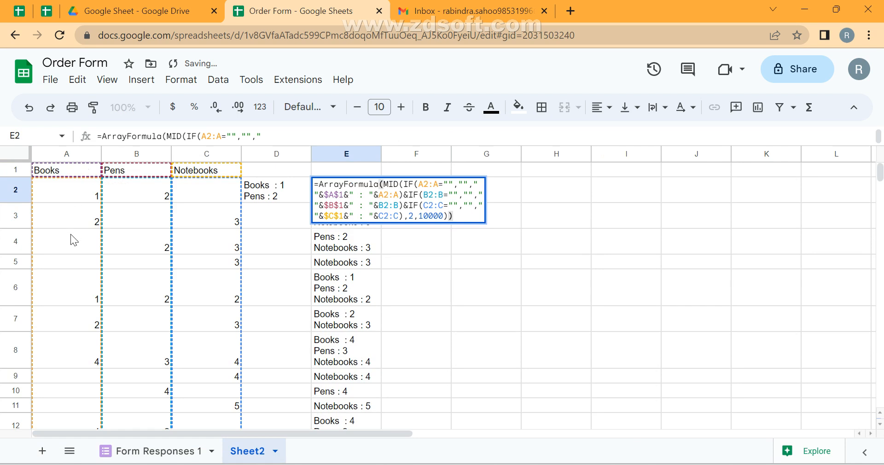
click(403, 184)
drag(404, 184, 483, 205)
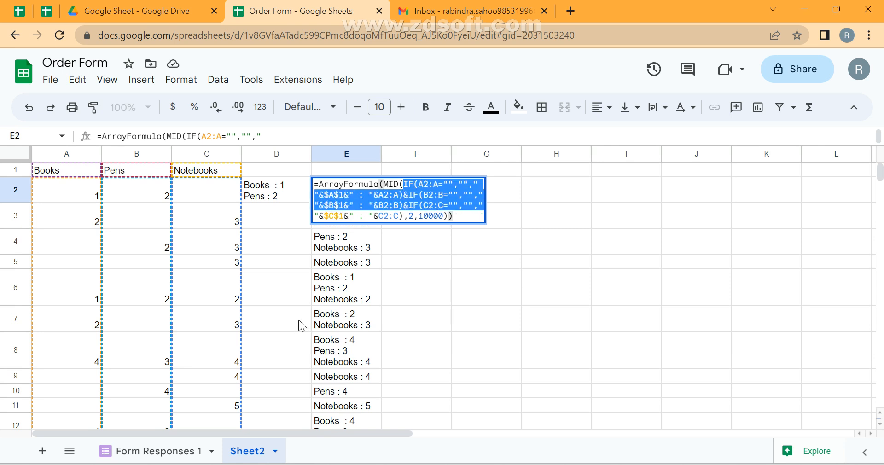
Switch back to the Form Responses 1 sheet and select the empty cell D6 under the Pens column
click(155, 452)
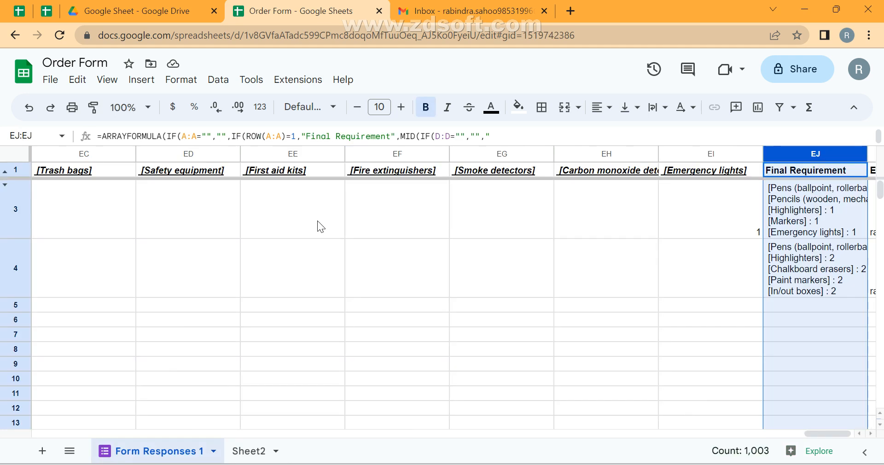
click(276, 220)
key(ctrl+Left)
key(ctrl+Left)
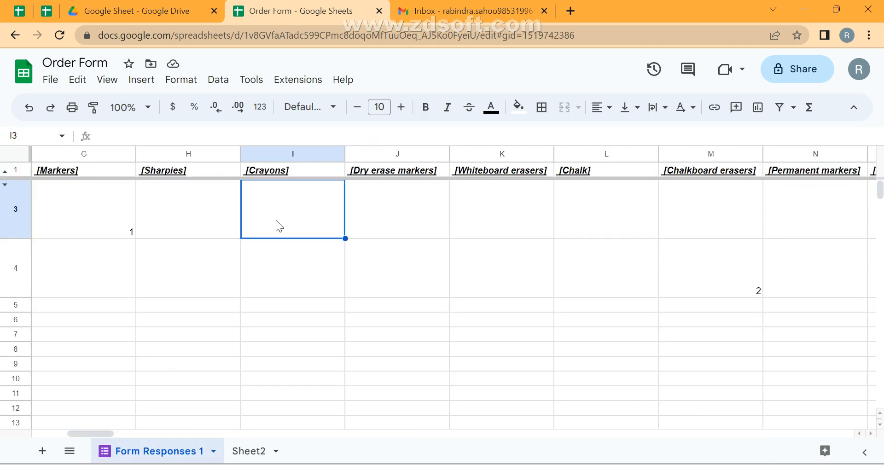
key(Right)
key(Right)
key(Right)
key(Down)
key(Down)
key(Down)
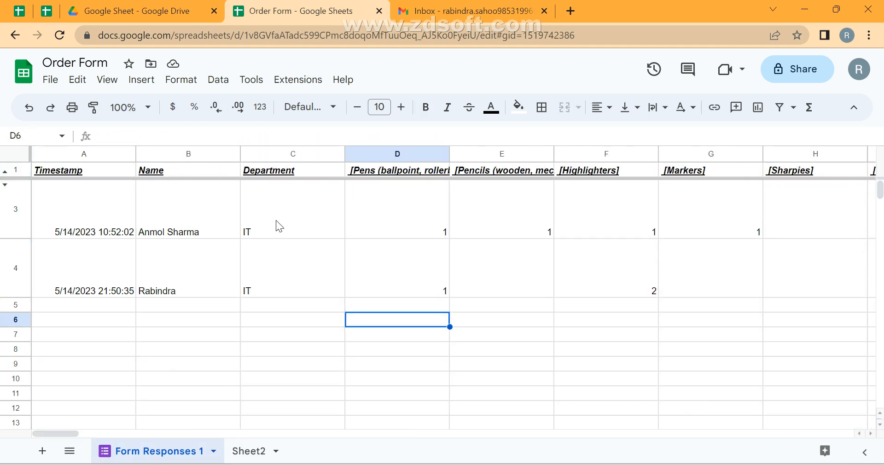
Begin an IF formula in D6 that returns blank when D:D is empty, otherwise a line break joined to header D1
text(=IF()
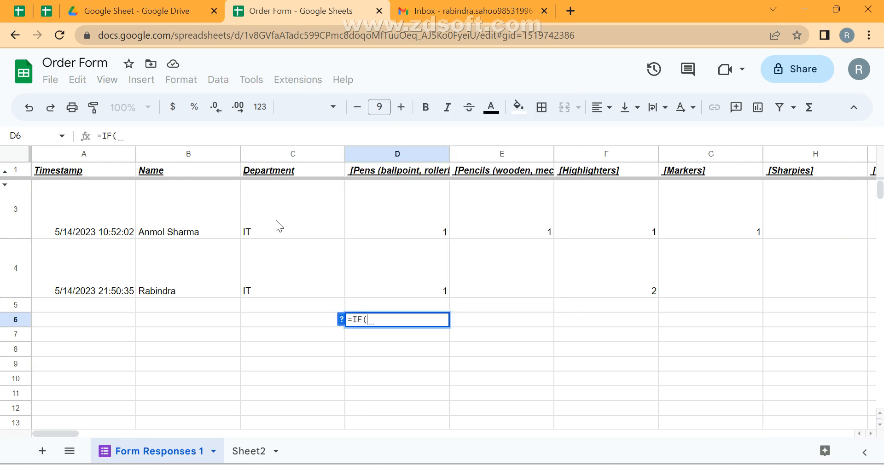
text(D:D)
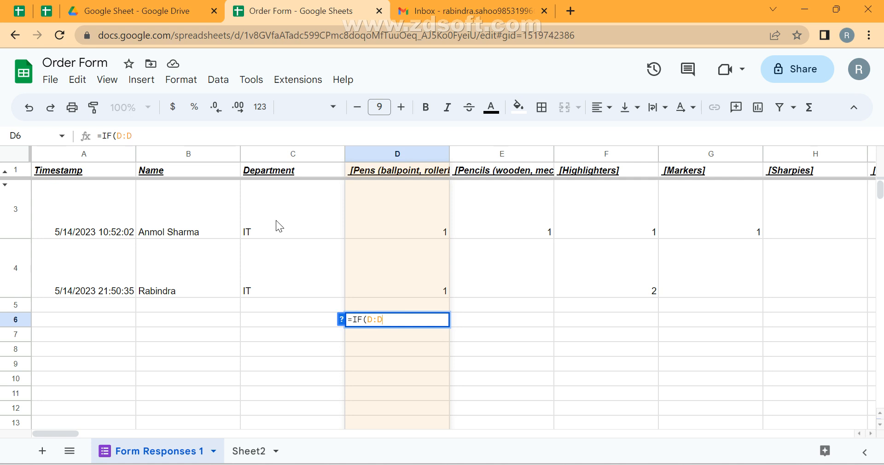
text(=)
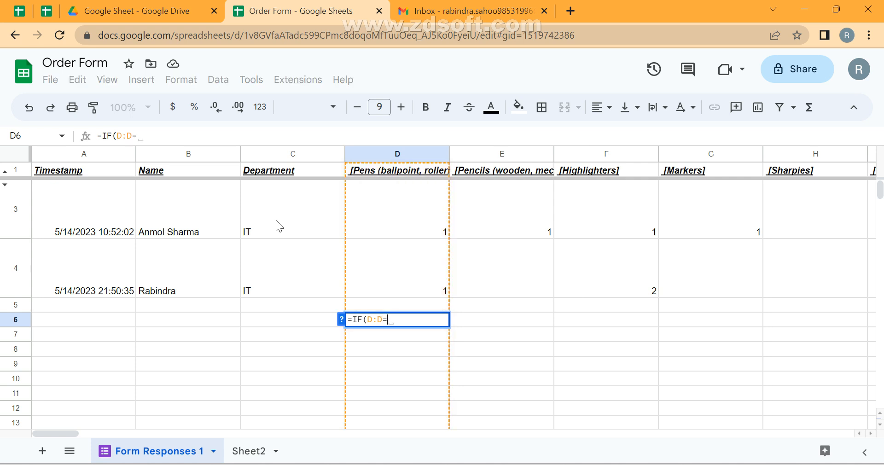
text("")
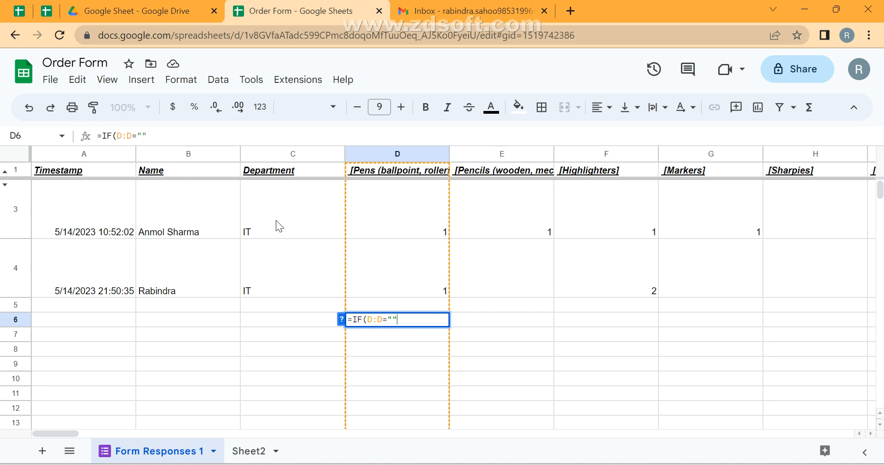
text(,"",)
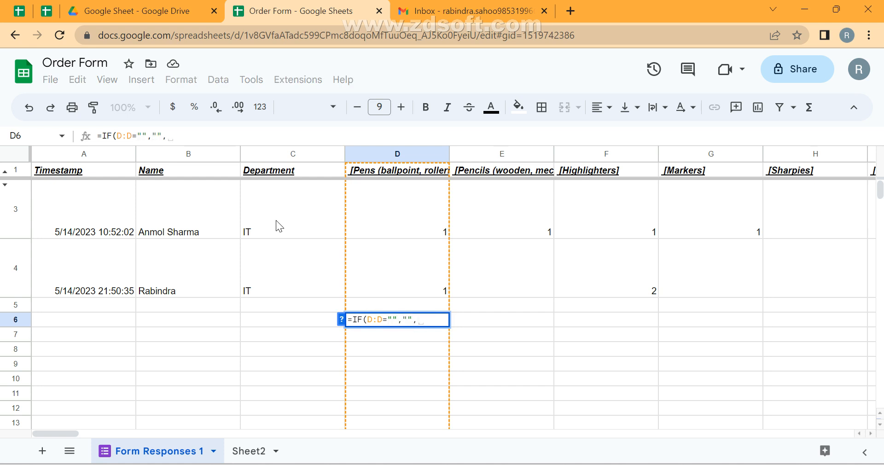
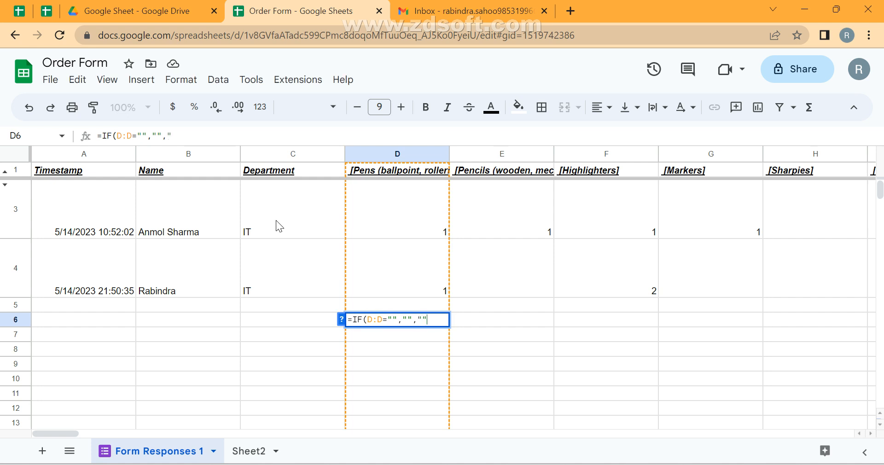
text(")
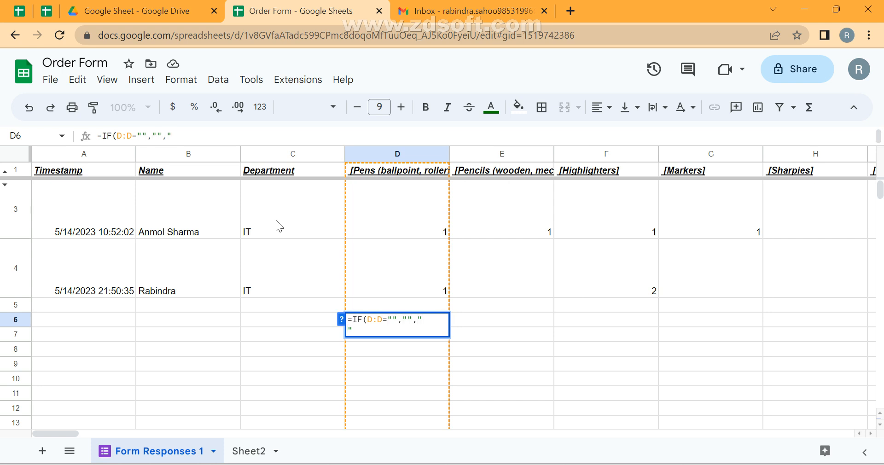
text(&)
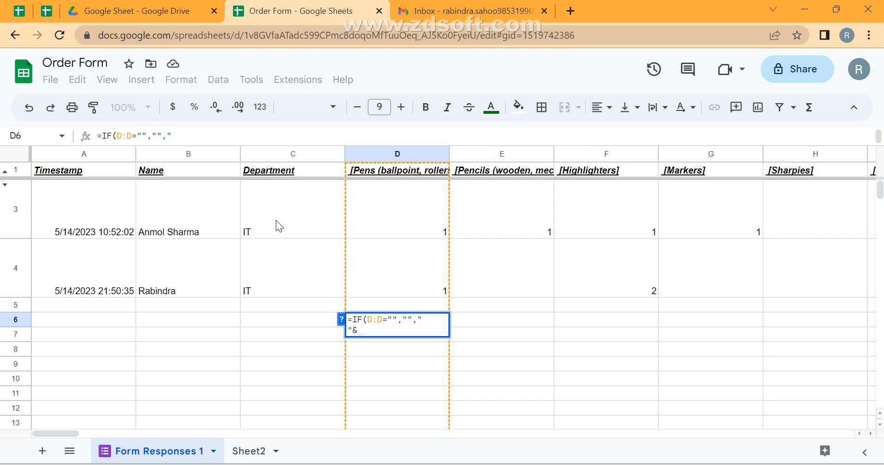
key(Up)
key(Up)
key(Up)
key(Up)
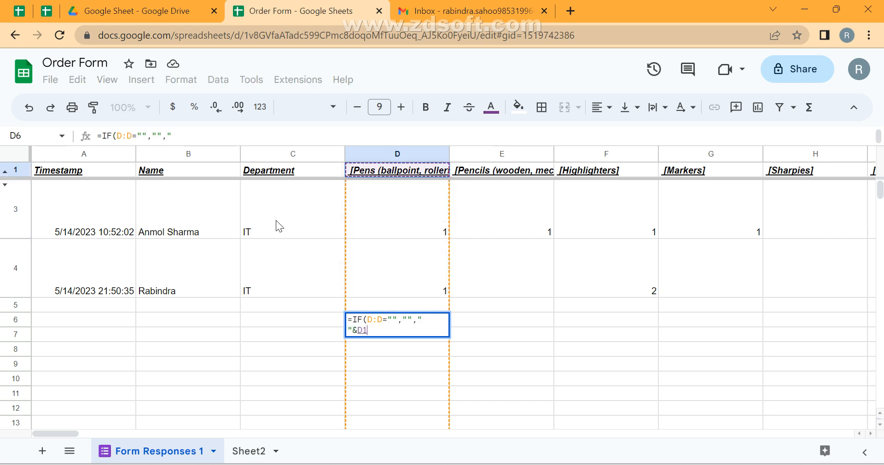
text(&)
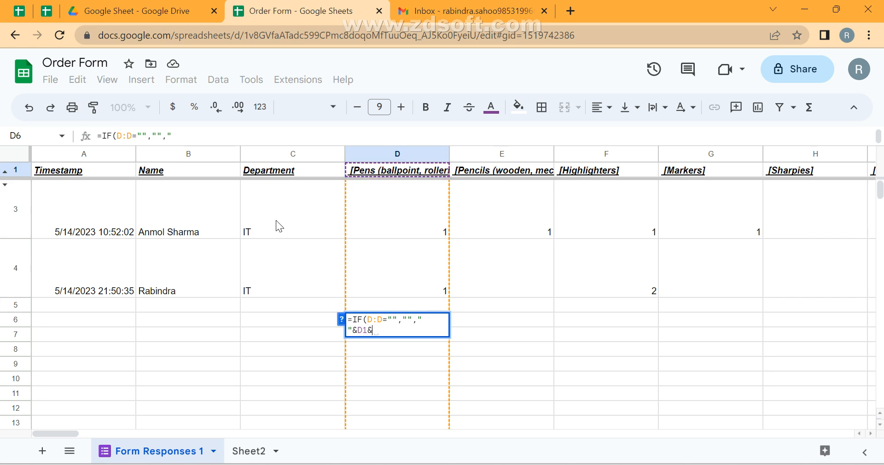
Complete the D6 formula by joining the separator " : " and the D:D quantity after the header, and enter it
text("" :)
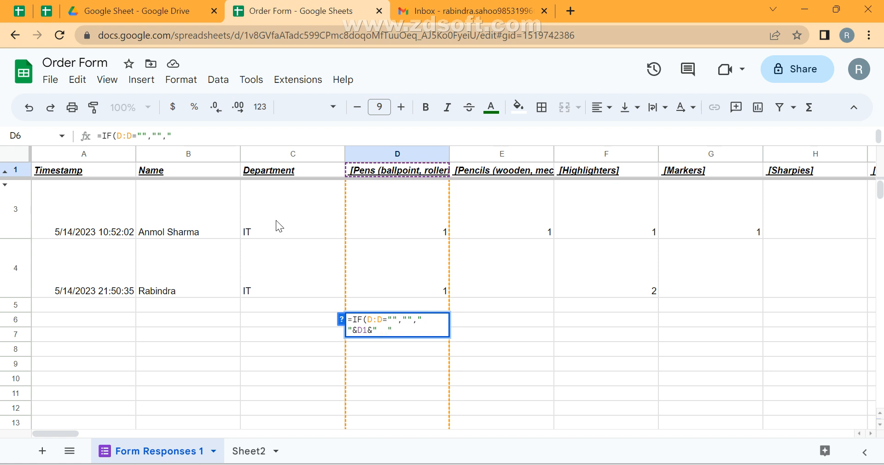
text(\=)
key(BackSpace)
text(_)
key(BackSpace)
key(BackSpace)
text(/-)
key(BackSpace)
key(BackSpace)
text(:)
text(&D)
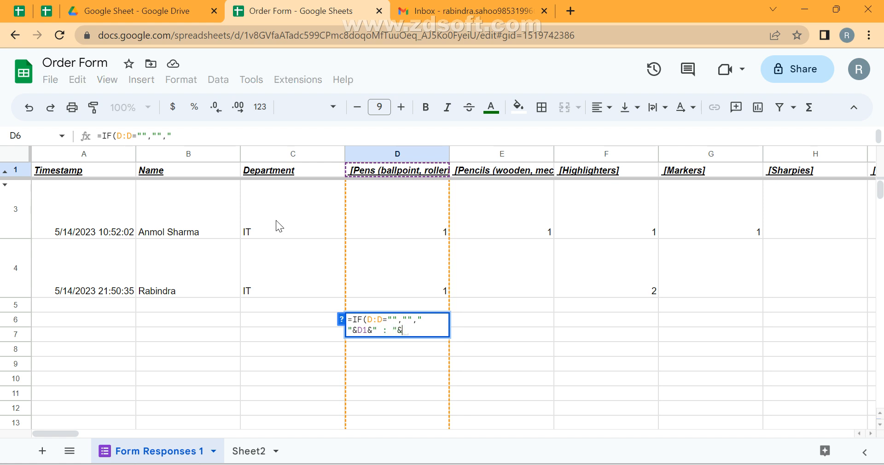
text(:D)
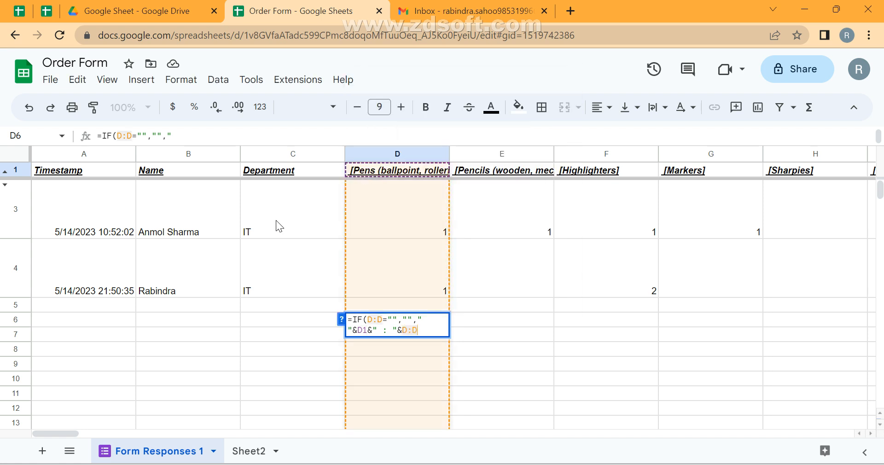
key(Return)
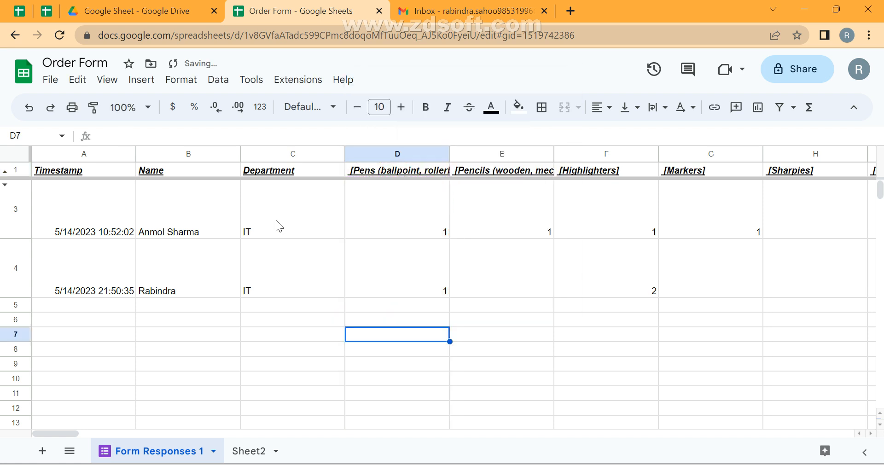
key(Up)
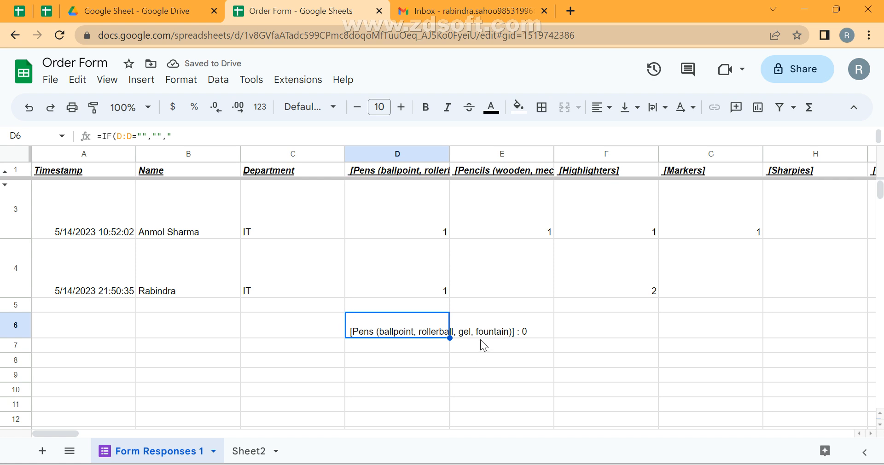
Enter =FORMULATEXT(D6) in cell D7 to show the D6 formula as text
key(Down)
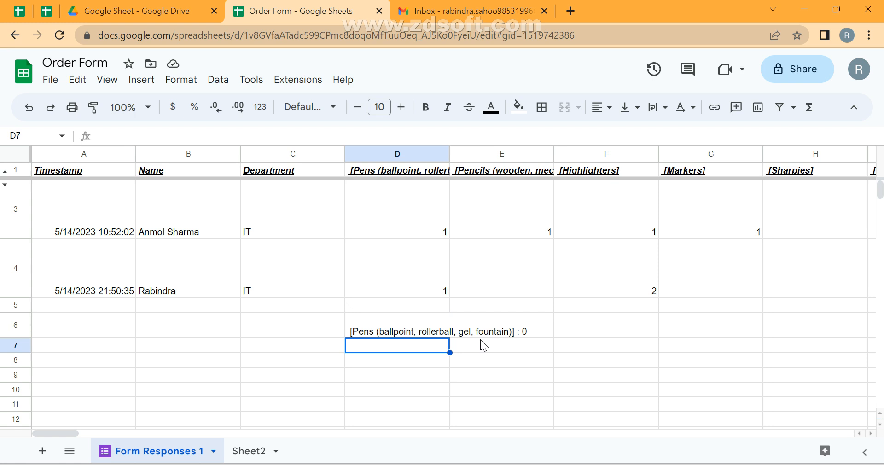
text(=)
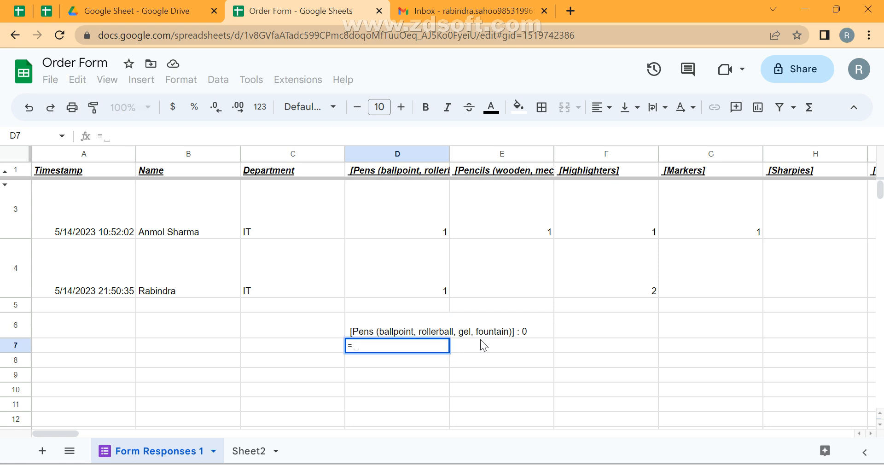
text(form)
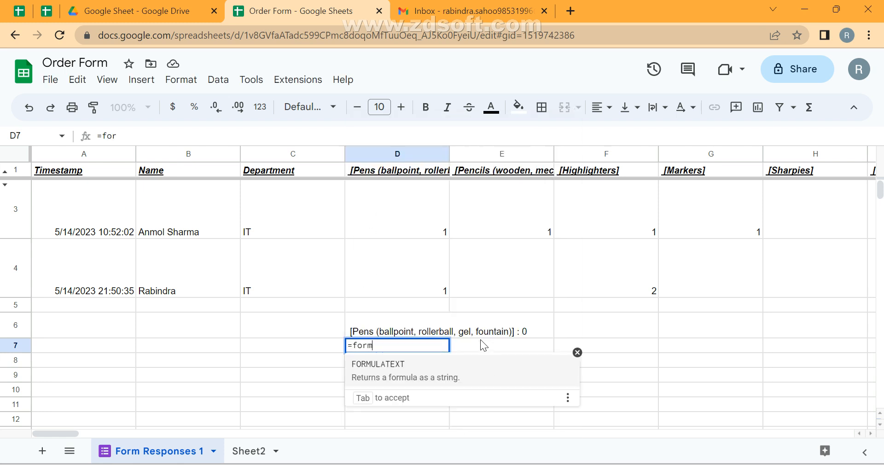
text(ula)
key(Tab)
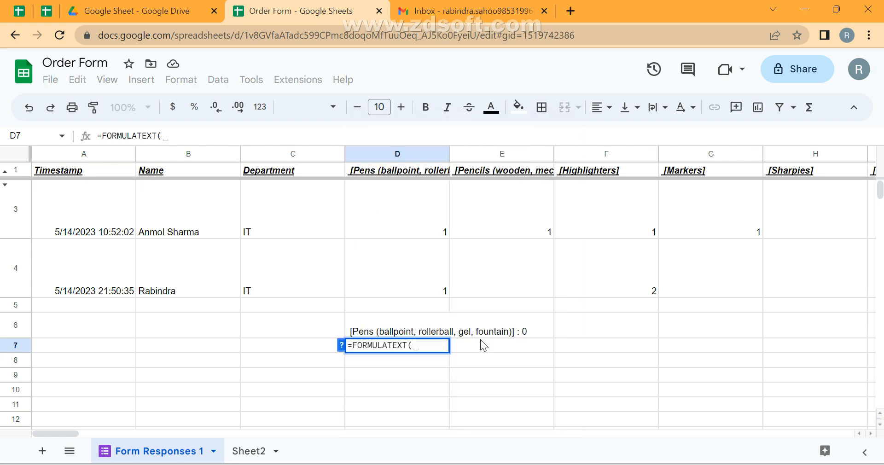
key(Up)
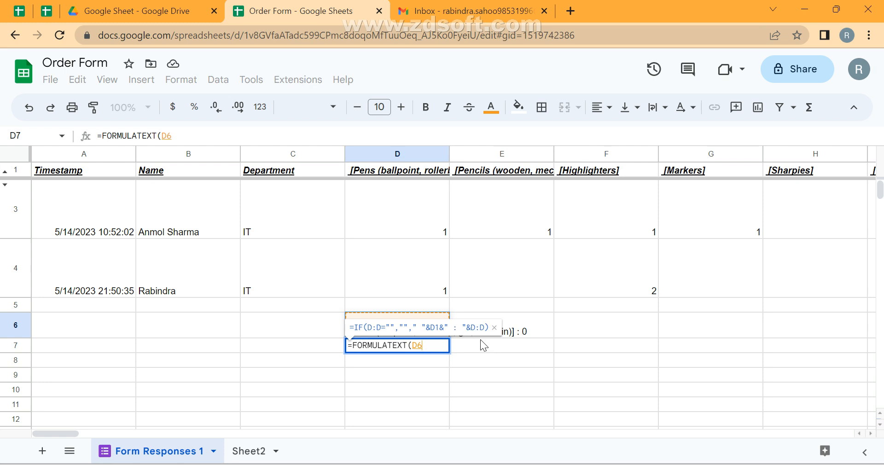
key(Return)
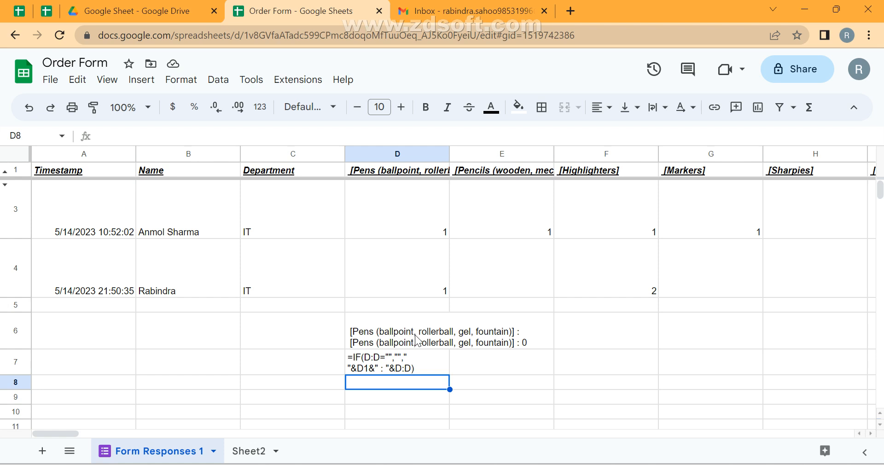
click(391, 370)
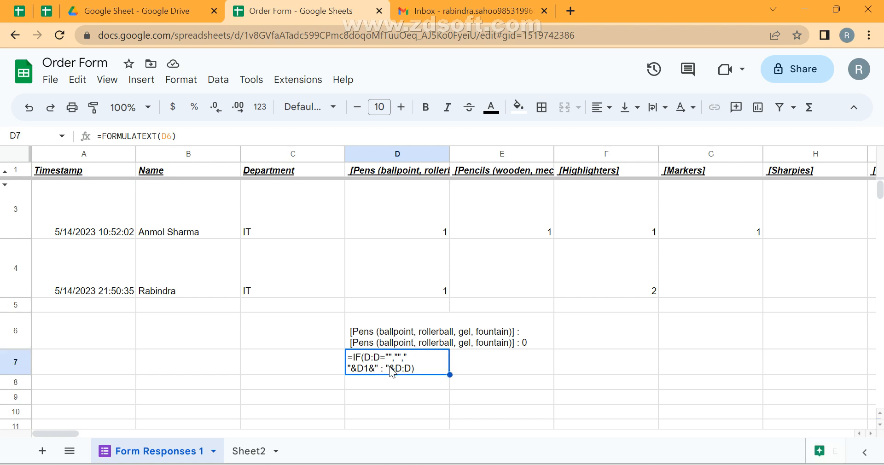
double_click(389, 367)
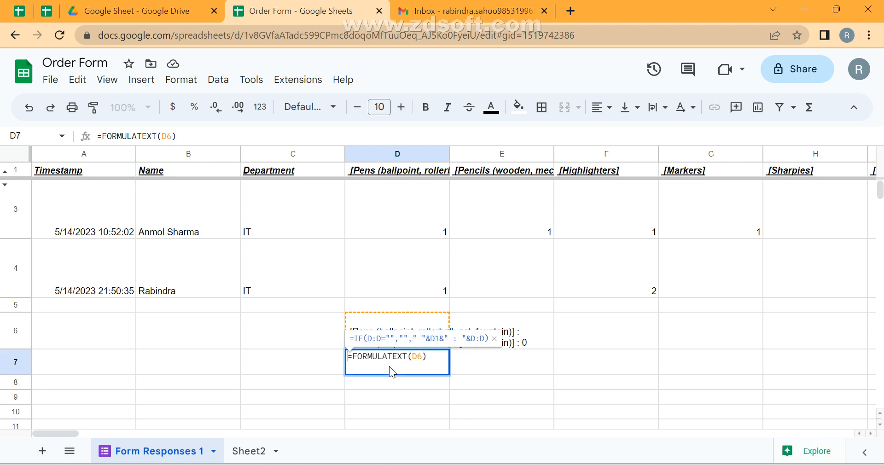
text(Mid()
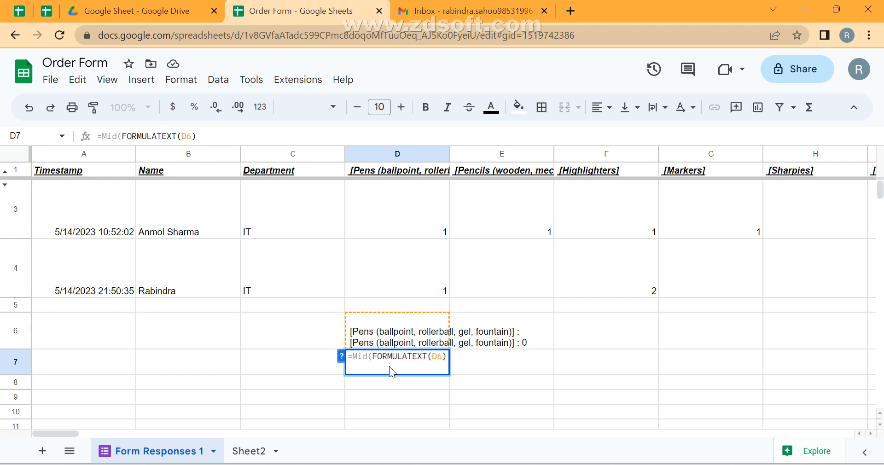
key(Escape)
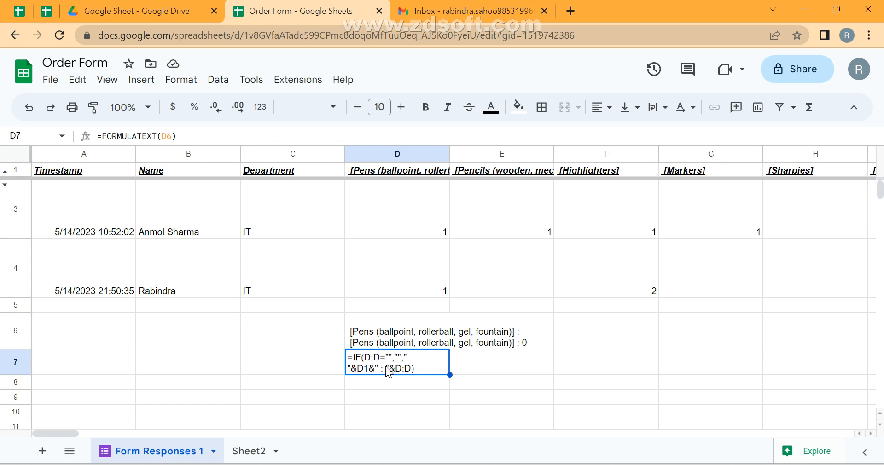
Copy the D6 formula into E6 under the Pencils column
click(372, 343)
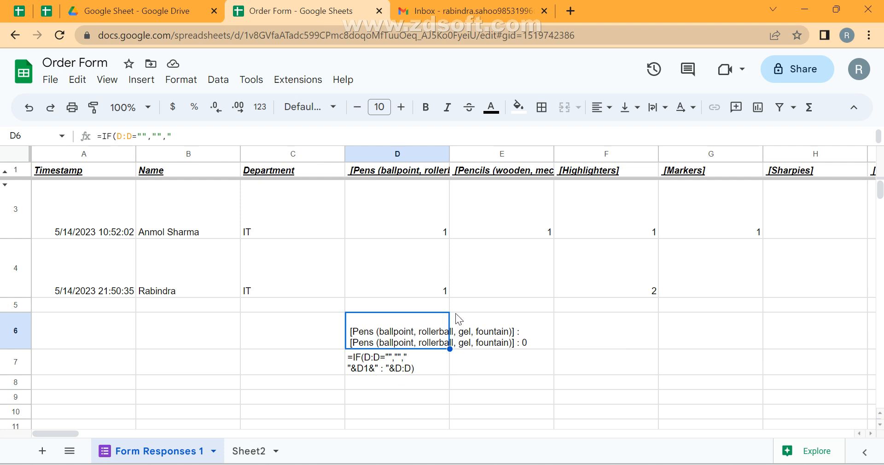
key(ctrl+c)
key(Right)
key(ctrl+v)
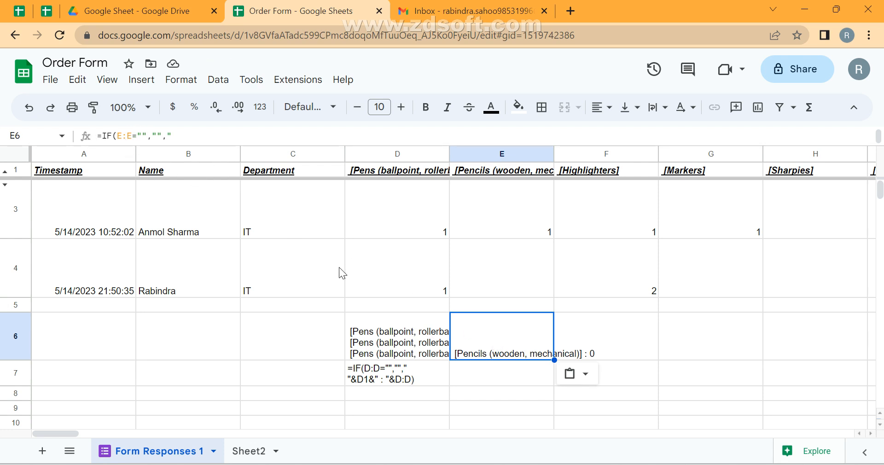
Wrap the FORMULATEXT in D7 in a MID function starting at character 2 with length 1000, dropping the equals sign
key(Left)
key(Down)
key(Return)
key(Home)
key(Right)
text(MID)
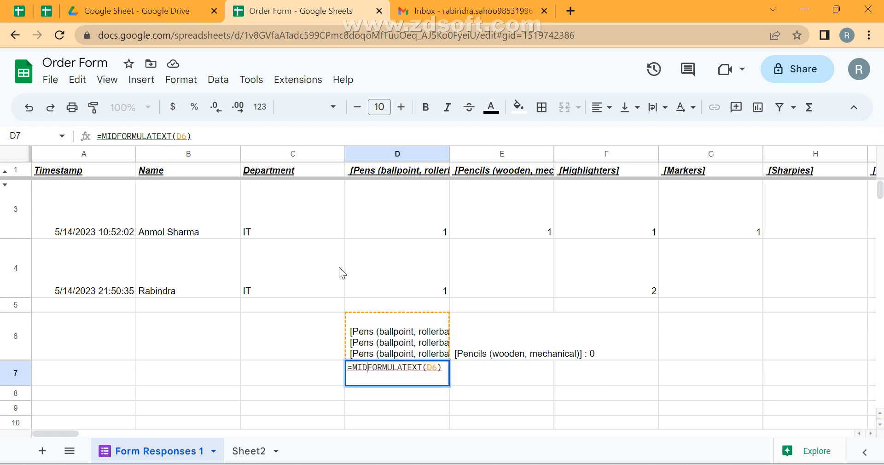
text(()
key(End)
text(,2)
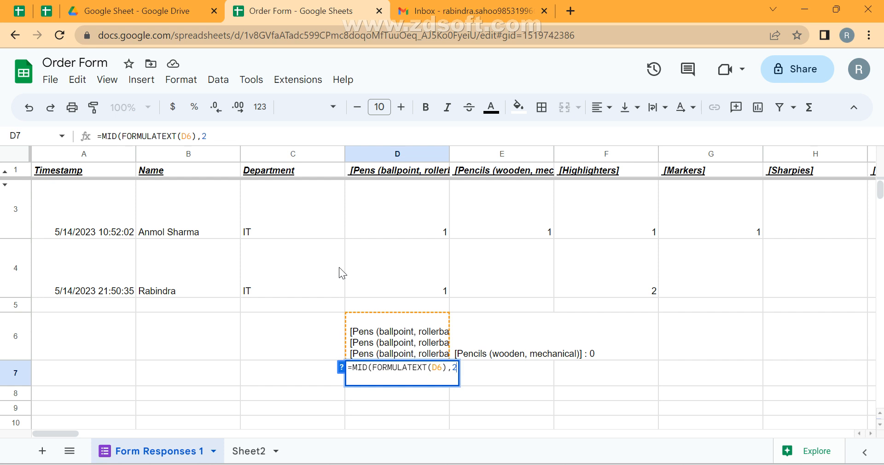
text(,1000)
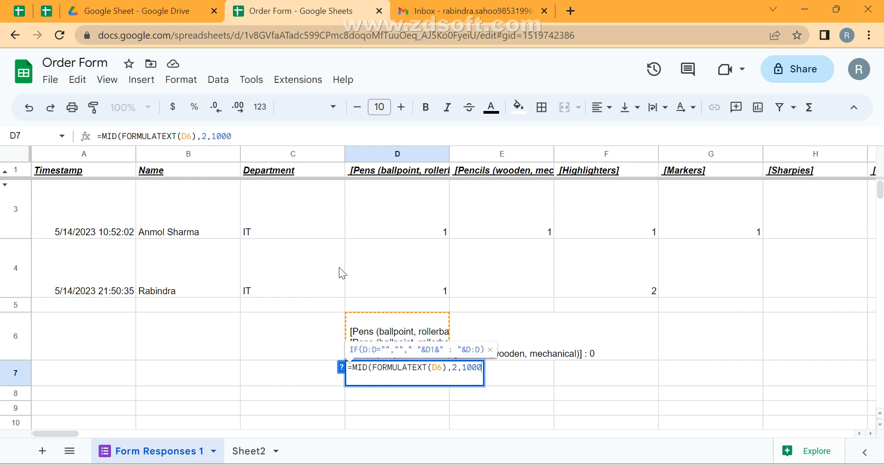
key(Return)
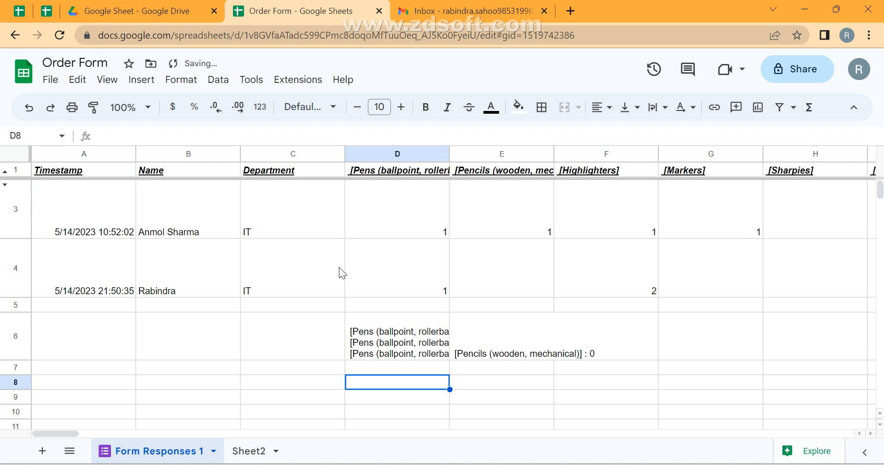
key(Up)
key(Up)
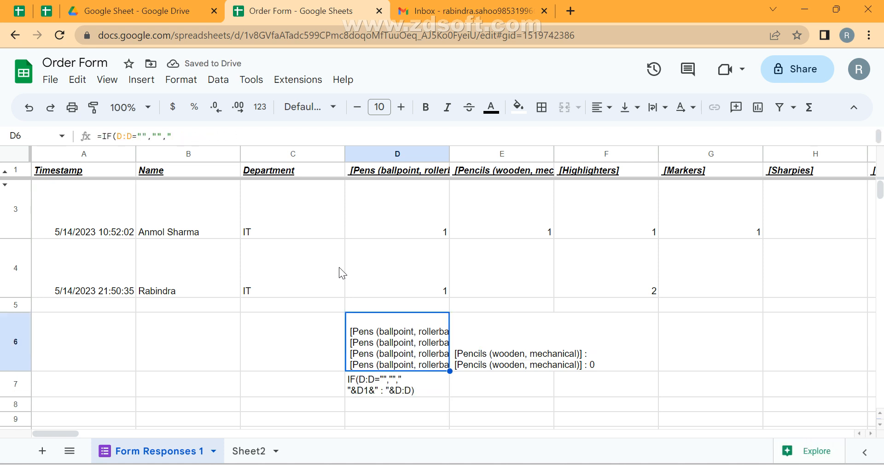
Copy the D6:D7 formulas across E6:EI7 so every item column through Emergency lights has its own pair
key(shift+Down)
key(ctrl+c)
key(Right)
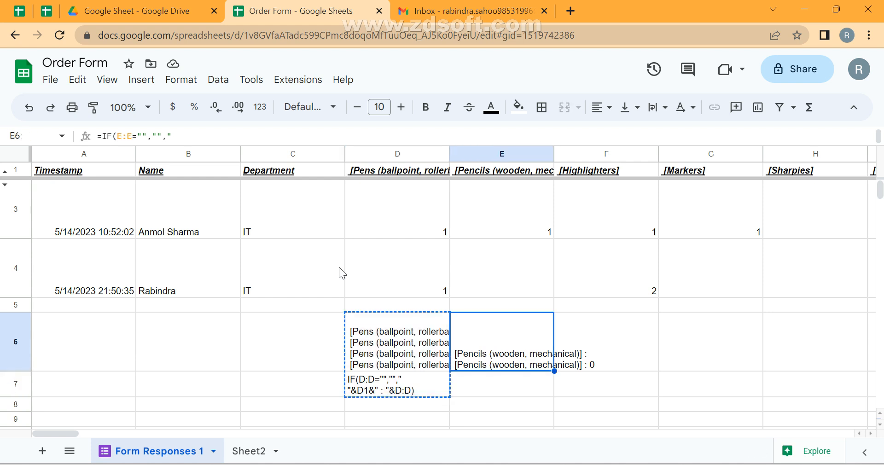
key(Up)
key(Up)
key(Up)
key(Up)
key(ctrl+Right)
key(Down)
key(Down)
key(Down)
key(Down)
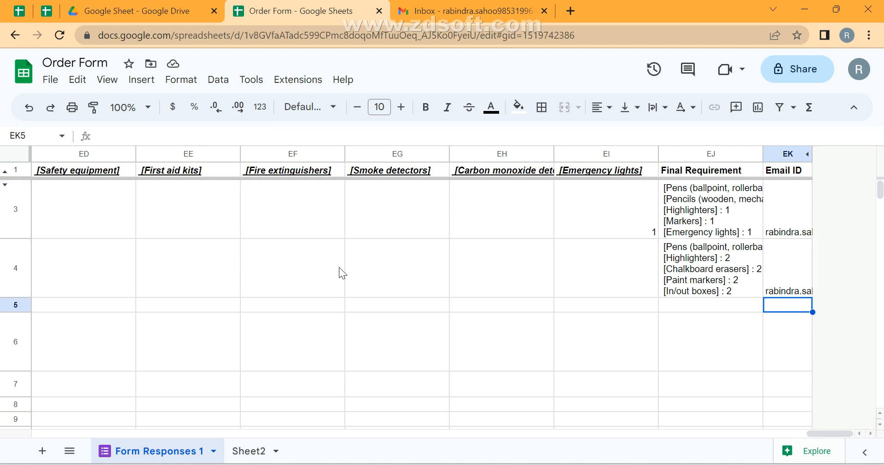
key(Left)
key(Left)
key(ctrl+shift+Left)
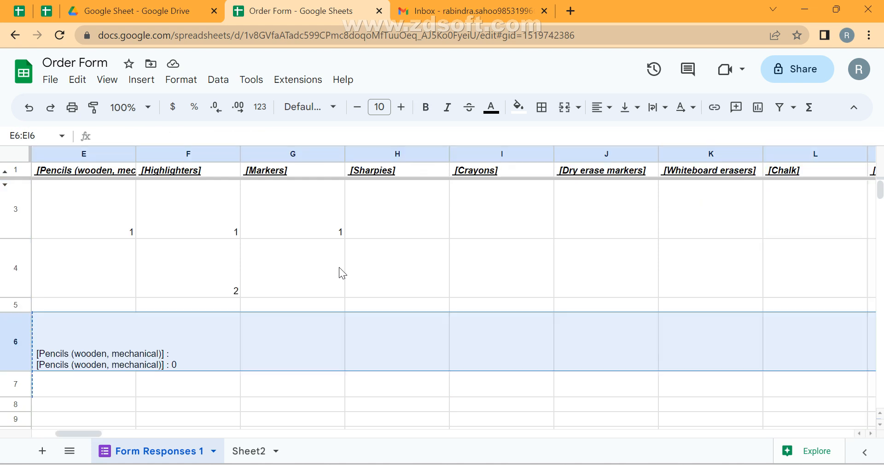
key(shift+Down)
key(ctrl+v)
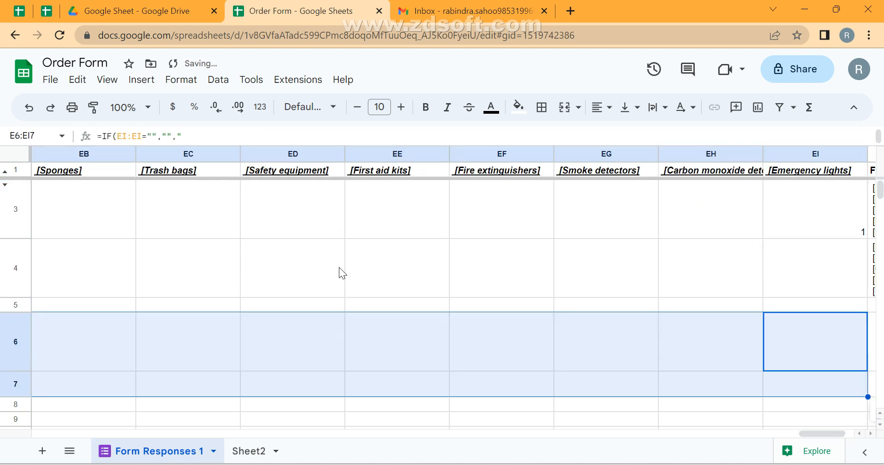
key(Down)
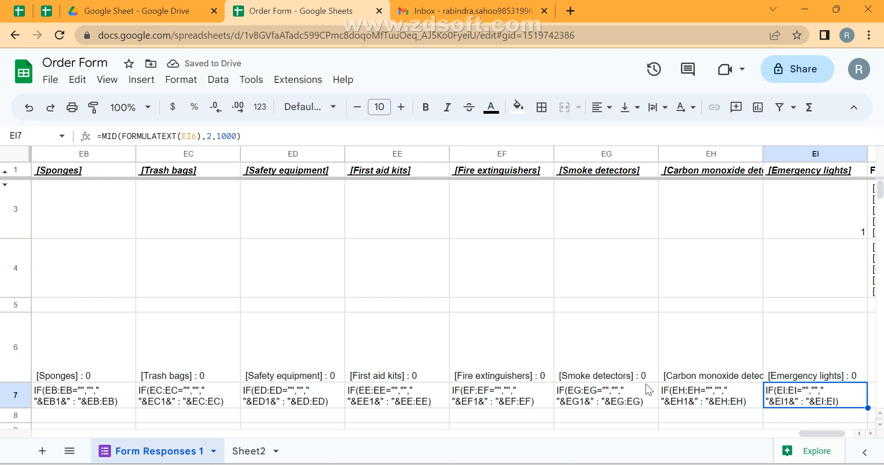
Enter =JOIN("&",D7:EI7) in D8 to combine all per-column IF texts with ampersands
key(ctrl+Left)
key(ctrl+Left)
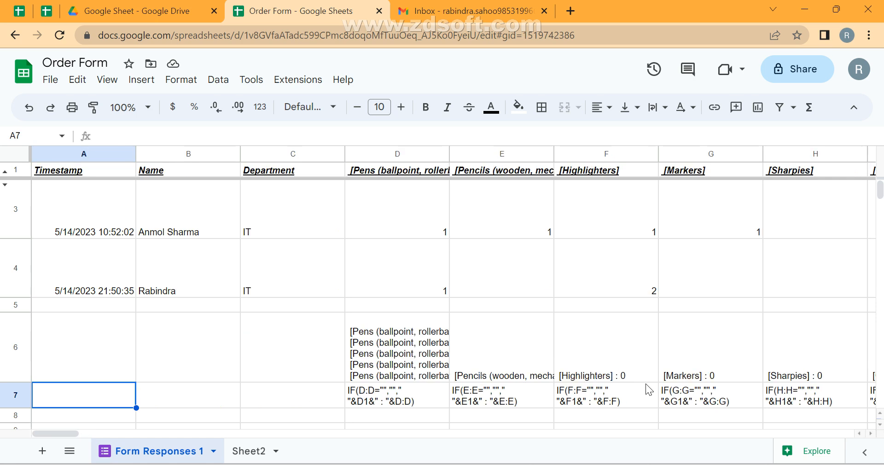
key(Right)
key(Right)
key(Right)
key(Down)
key(Down)
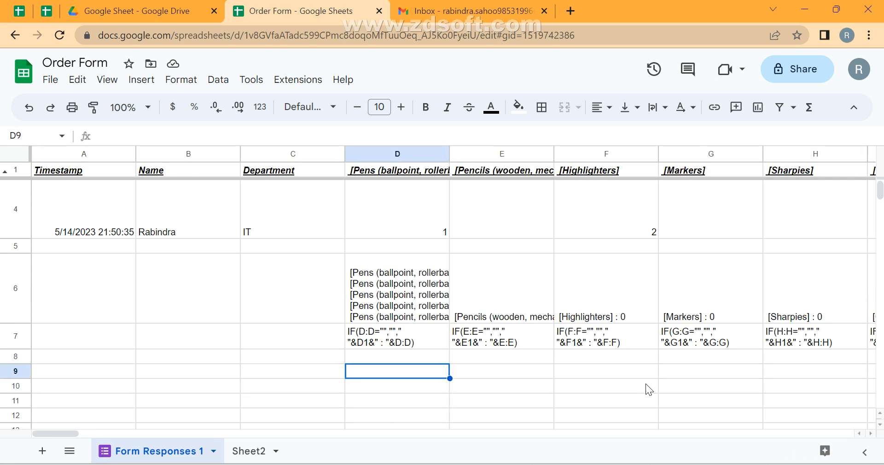
key(Up)
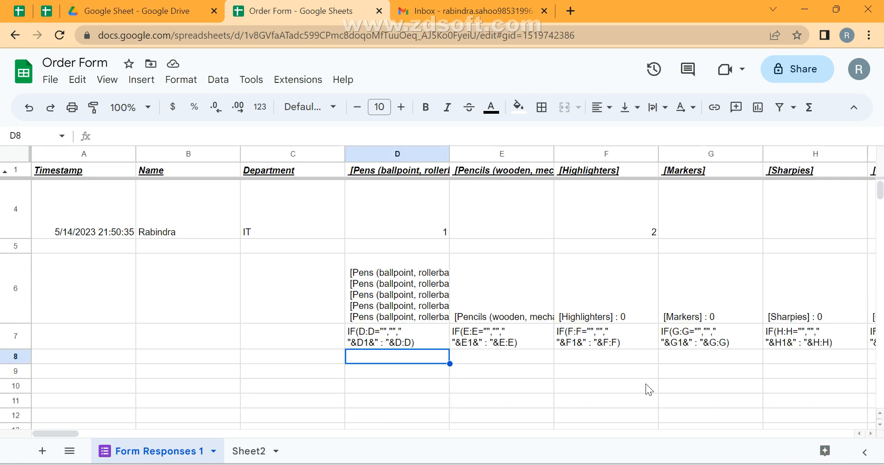
text(=JOIN()
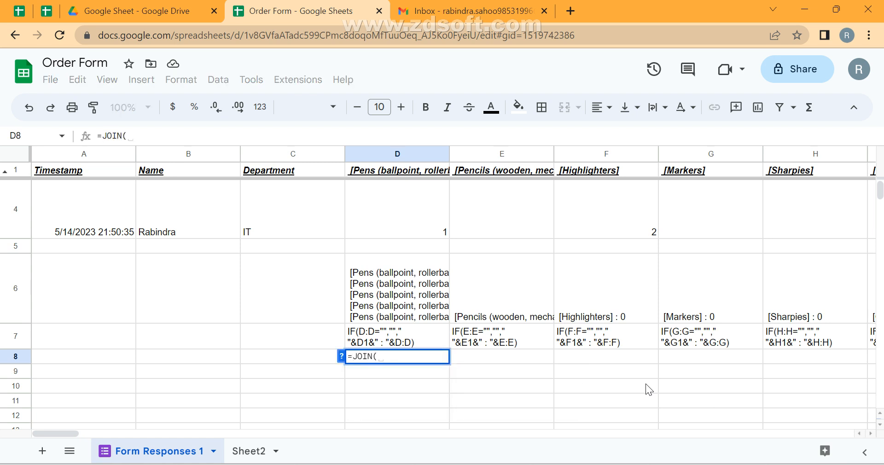
text("")
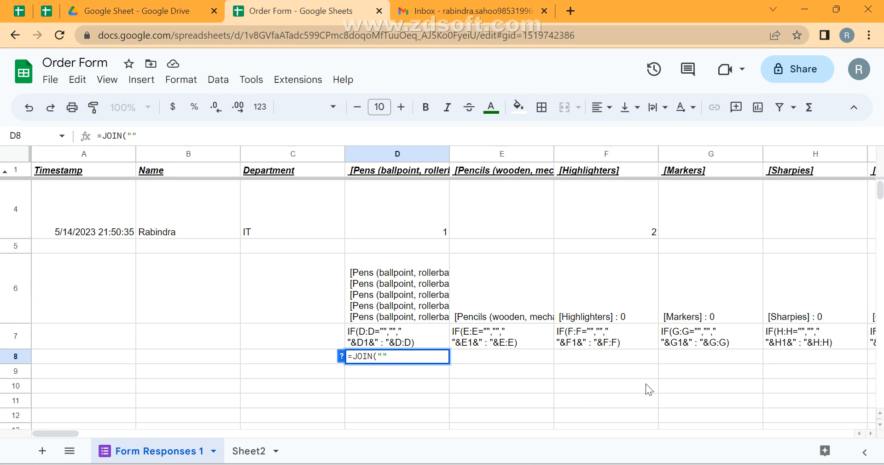
text(&)
text(,)
key(Up)
key(ctrl+shift+Right)
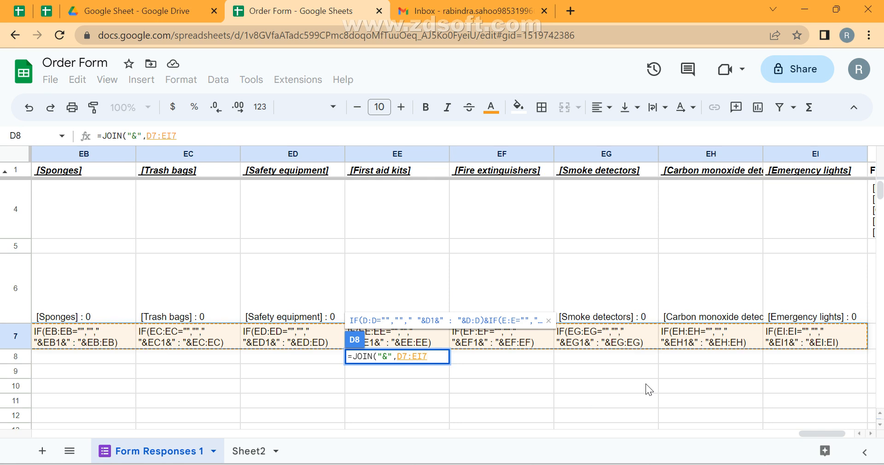
key(Return)
Replace the JOIN formula in D8 with its plain text by pasting it over itself as values only
key(Up)
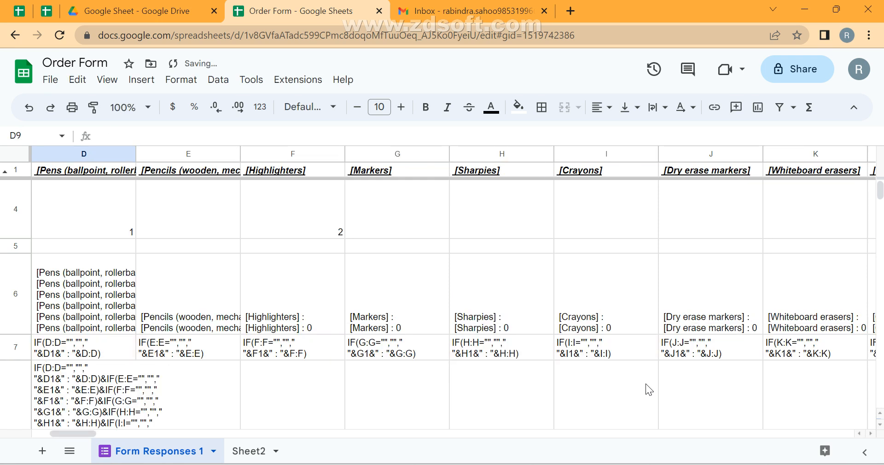
key(Left)
key(Left)
key(Left)
key(Right)
key(Right)
key(Right)
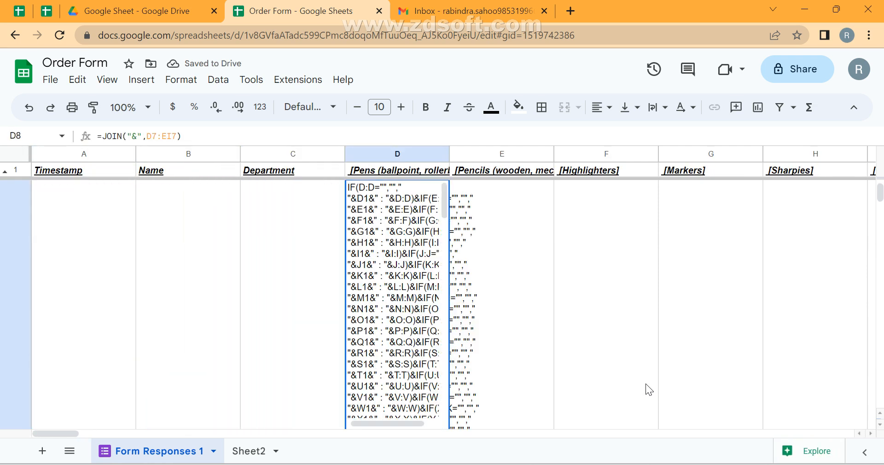
key(ctrl+c)
key(ctrl+shift+v)
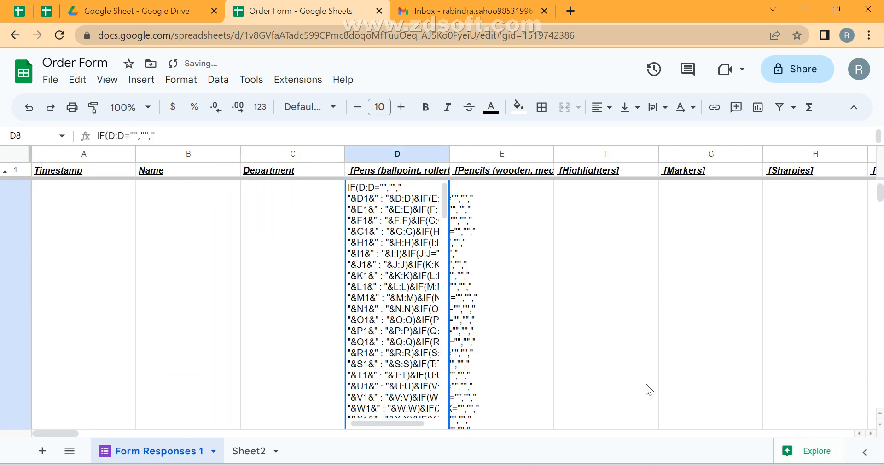
Copy the entire joined IF text from inside cell D8, leaving the cell's content unedited
key(F2)
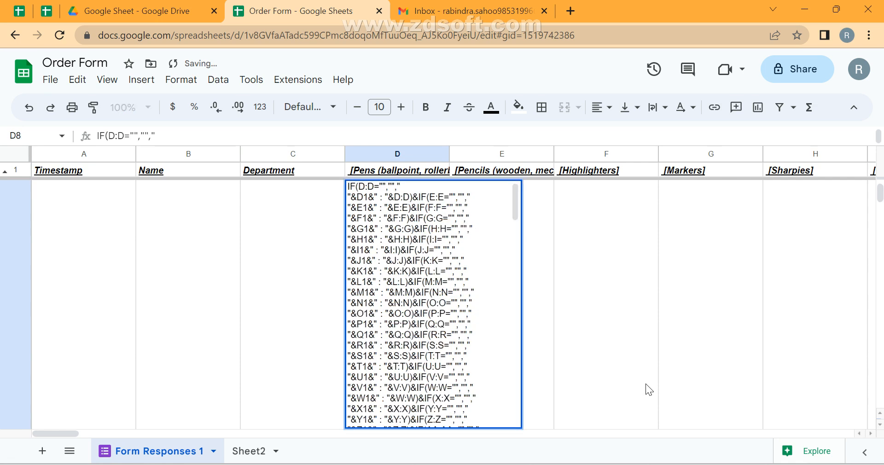
scroll(492, 322, down, 20)
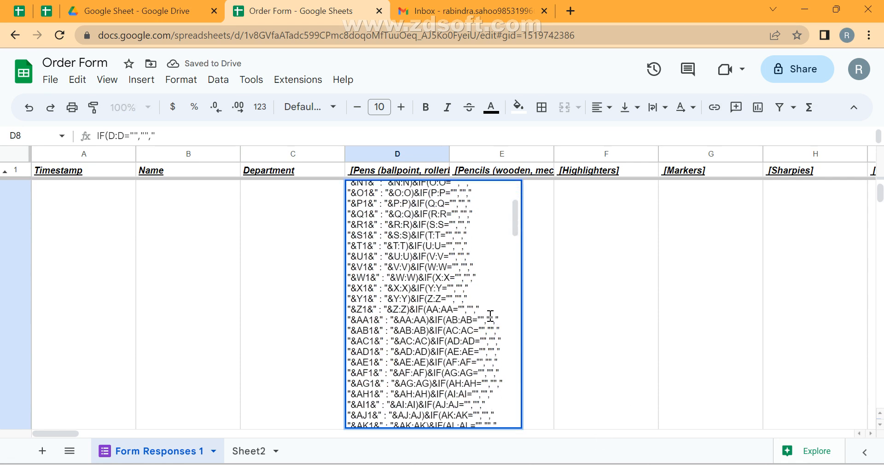
scroll(490, 317, down, 3)
scroll(490, 316, up, 20)
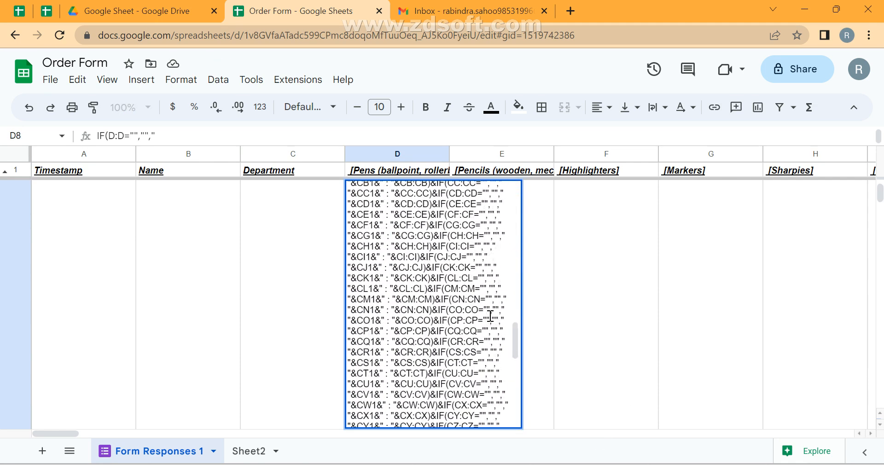
key(ctrl+a)
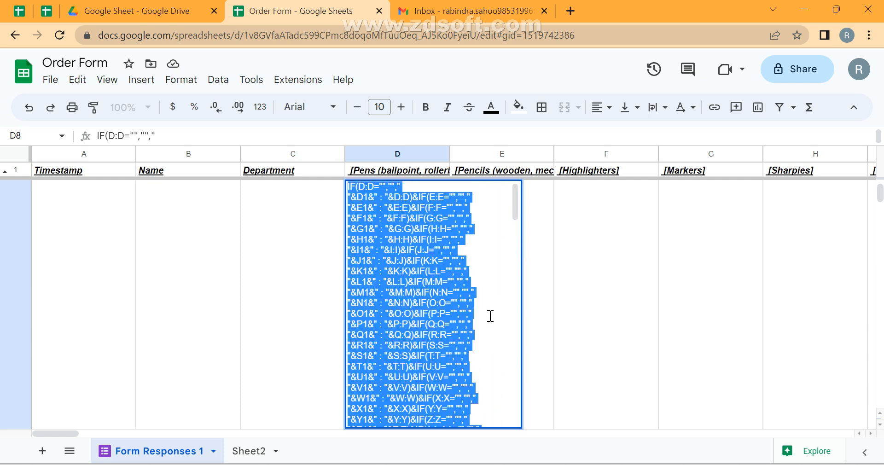
key(Escape)
Clear the joined text in D8 and all helper formulas in rows 6 and 7
key(Delete)
key(Up)
key(Up)
scroll(489, 316, up, 2)
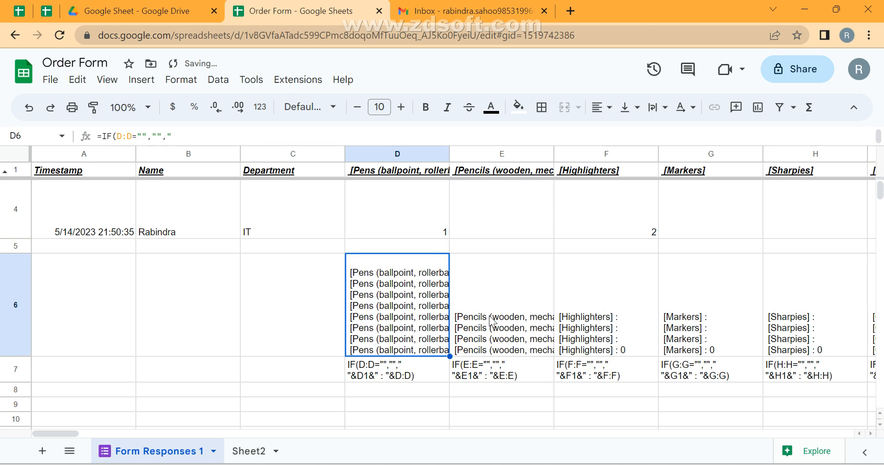
key(shift+space)
key(shift+Down)
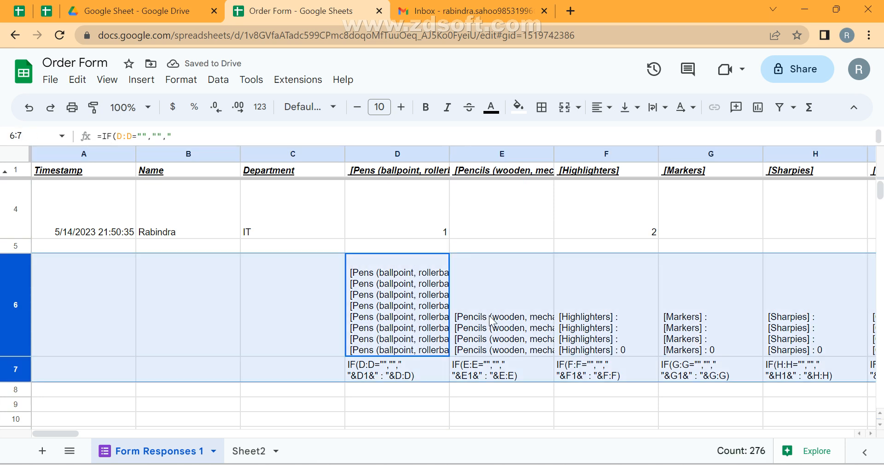
key(Delete)
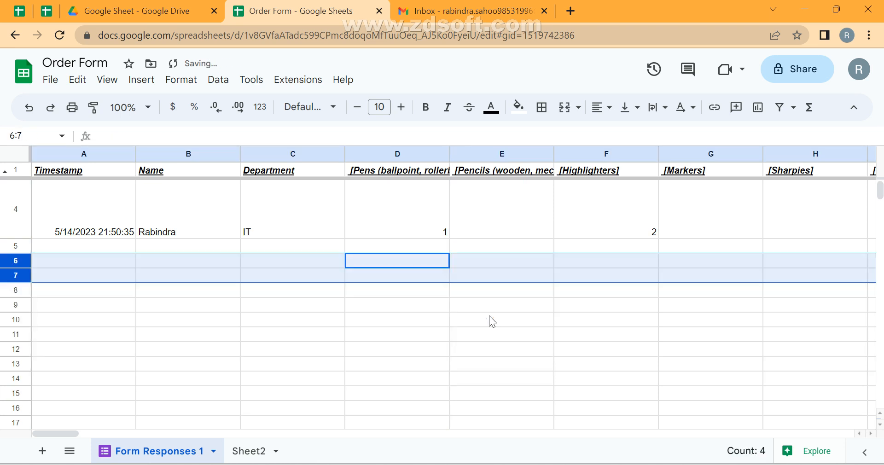
Set iterative calculation to Off in the spreadsheet's calculation settings and save the settings
click(52, 81)
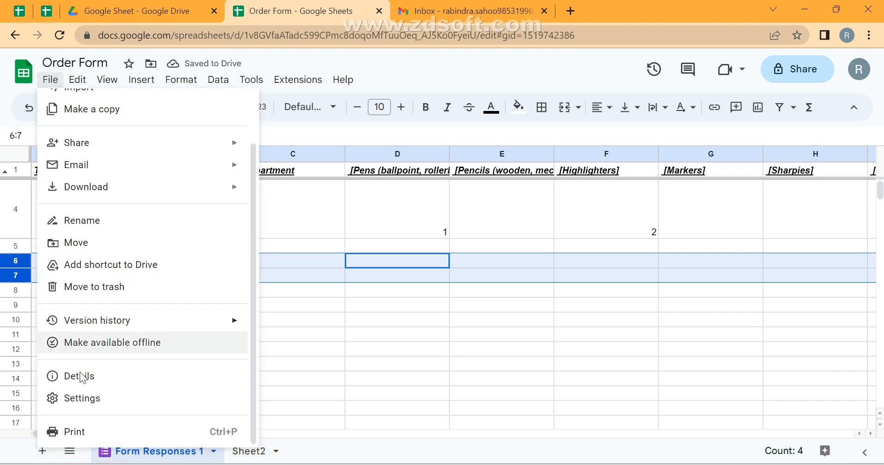
click(81, 398)
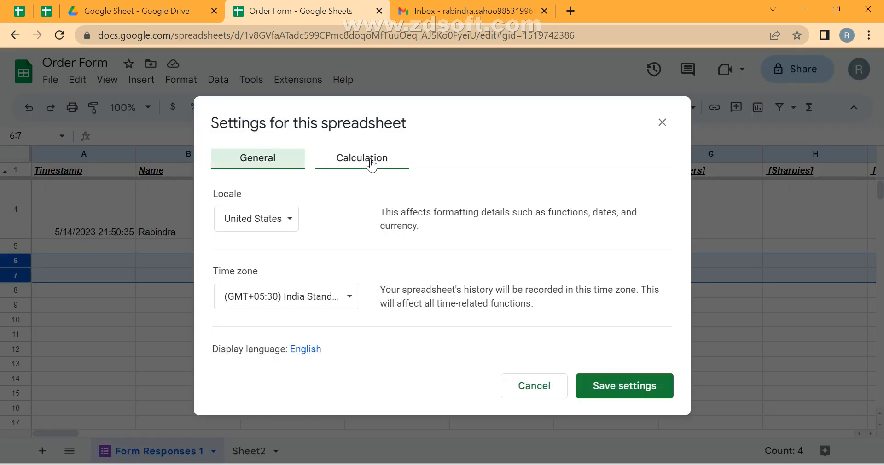
click(371, 164)
click(247, 297)
click(246, 319)
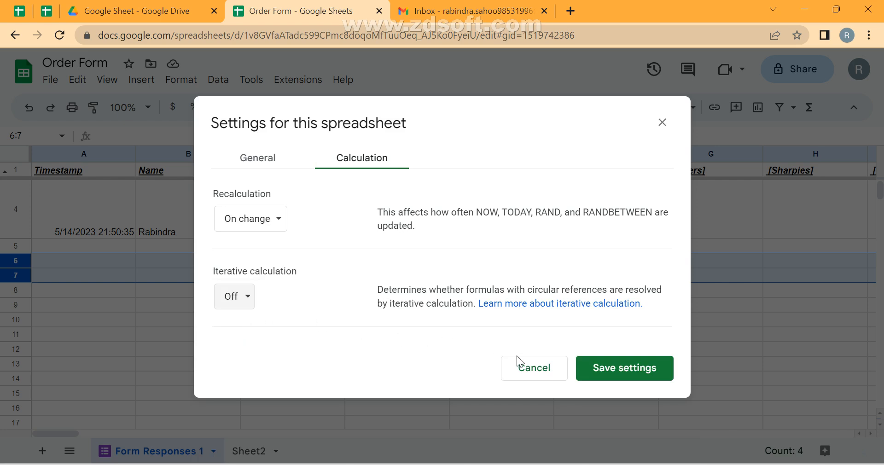
click(623, 378)
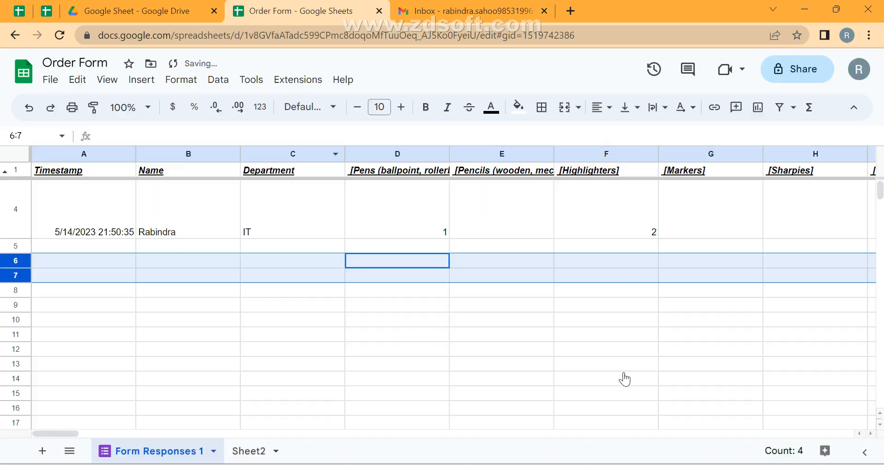
Delete the existing Final Requirement formula from header cell EJ1
click(615, 266)
key(ctrl+Up)
key(ctrl+Up)
key(ctrl+Right)
key(Left)
key(Left)
key(Right)
key(Delete)
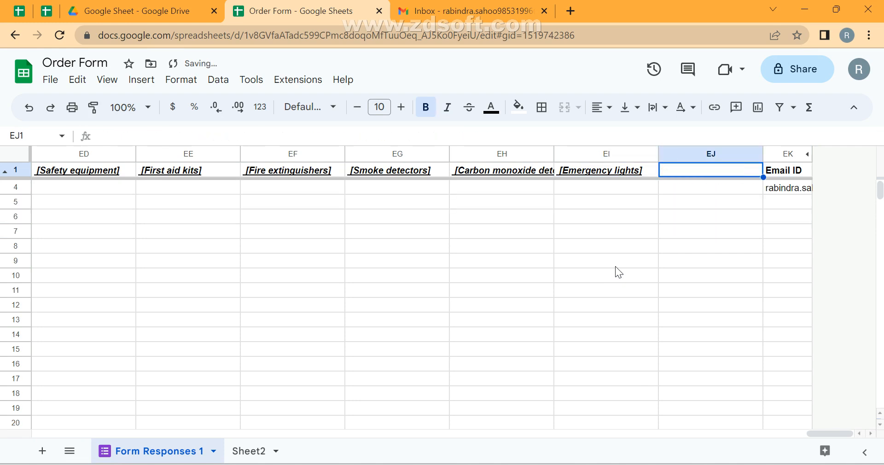
Begin the formula =ARRAYFORMULA(IF(A:A="", in EJ1 to test for blank Timestamp cells
text(=)
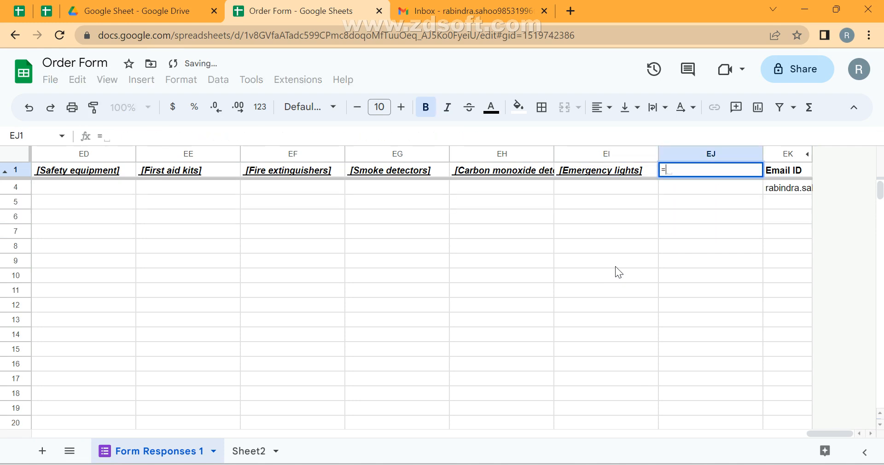
text(ARRAYFORMULA()
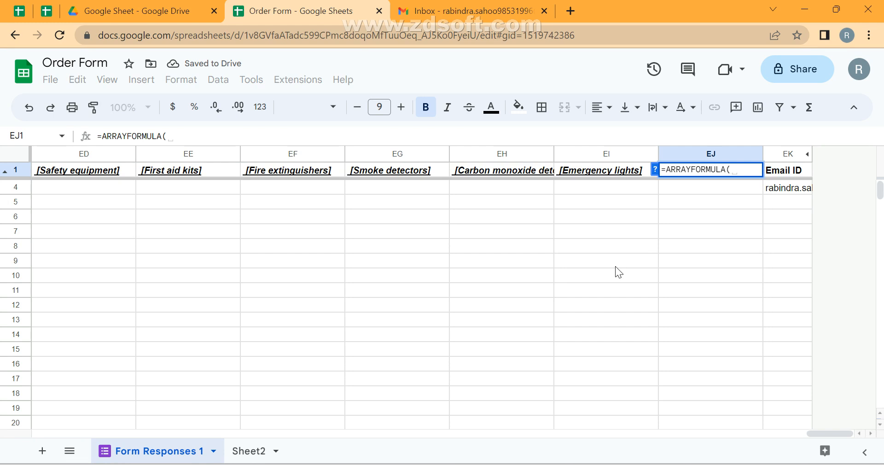
text(IF()
key(Left)
key(ctrl+Left)
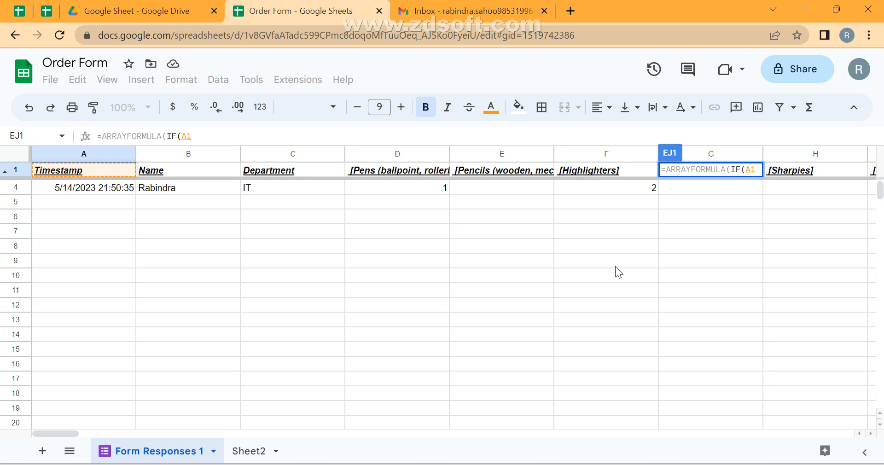
key(BackSpace)
text(::)
key(BackSpace)
text(A)
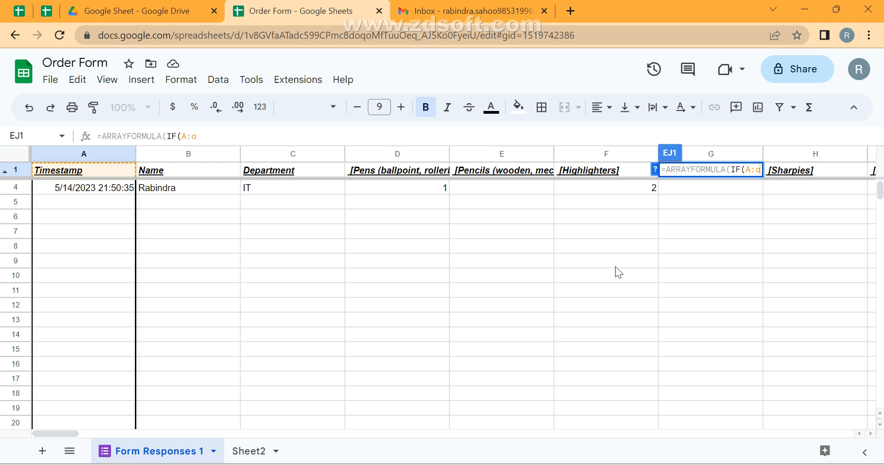
text("",)
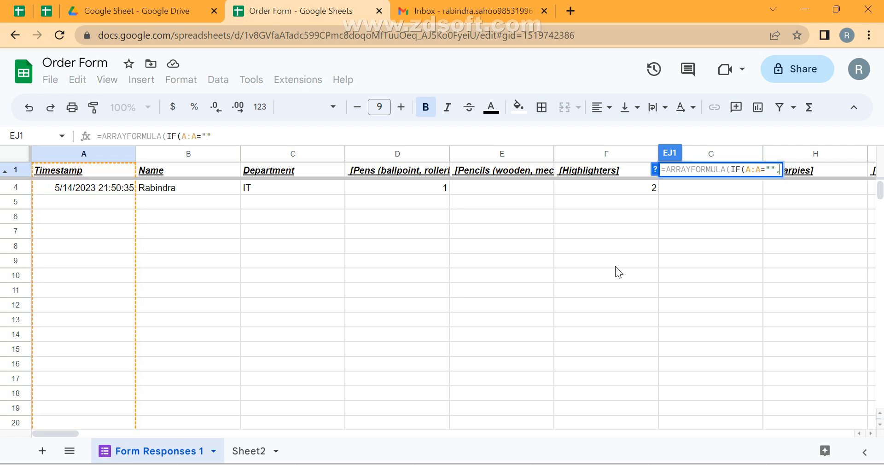
Extend the EJ1 formula with "" for blank timestamps and the header-row test IF(ROW(A:A)=1,
text("",IF(ROW()
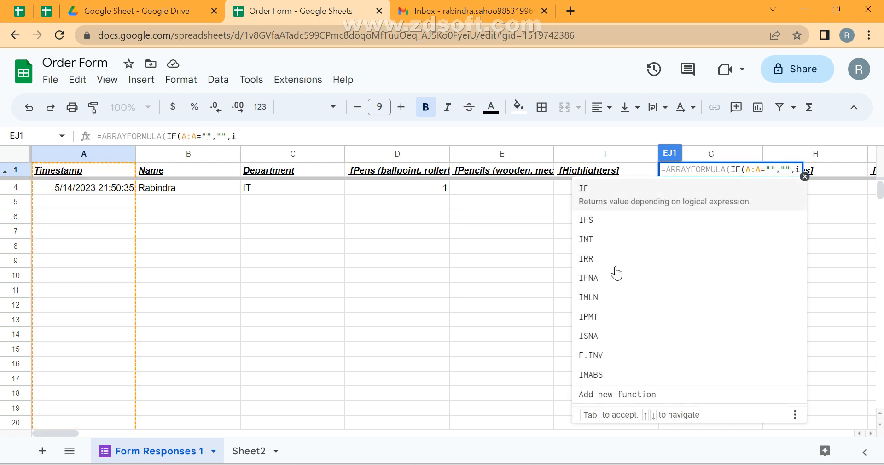
text(A:A)-)
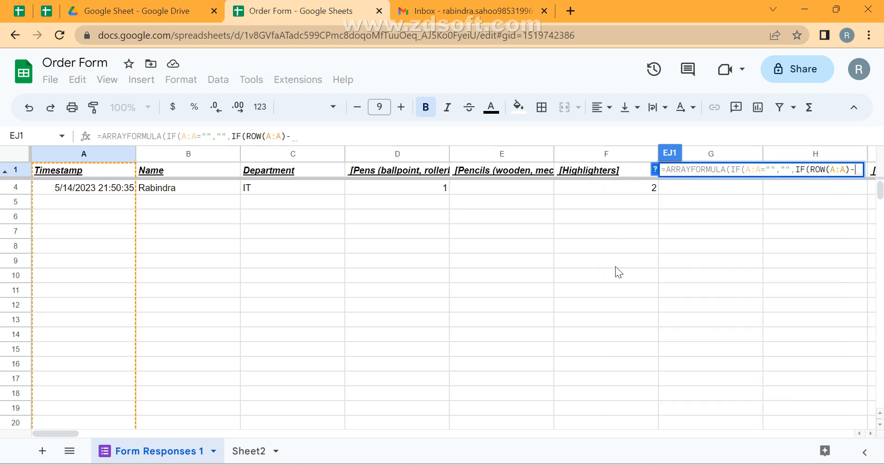
key(BackSpace)
text(=1,"")
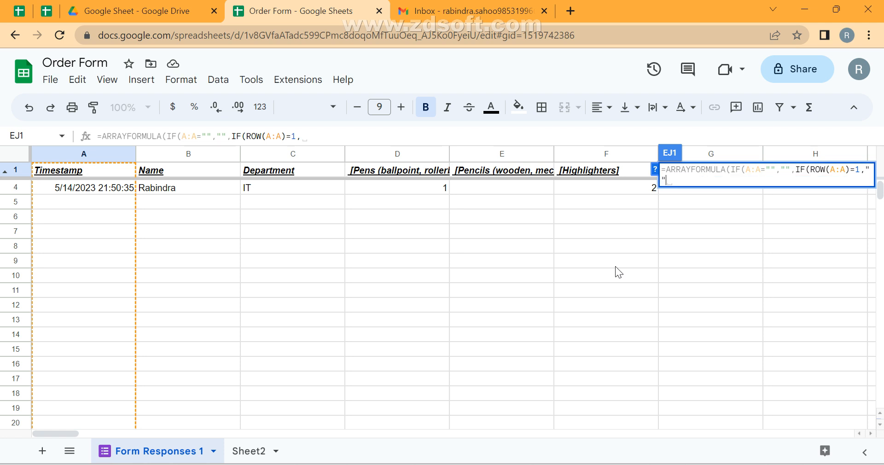
Make row 1 return "Final requirements", append the copied joined IF terms as the remaining result, and enter the EJ1 formula
text(Final r)
text(equirem)
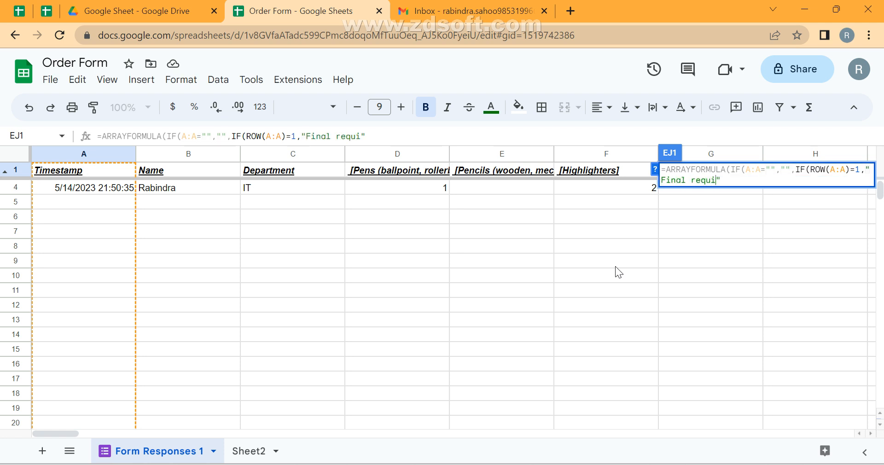
text(ents)
key(BackSpace)
text(,)
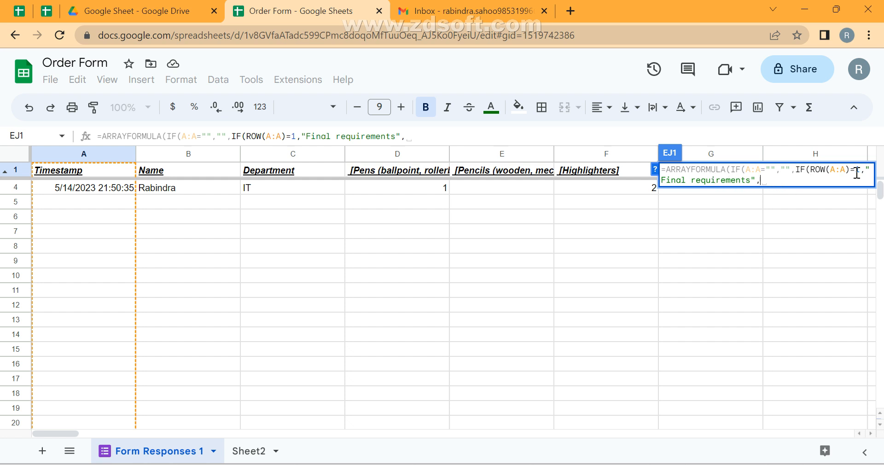
key(ctrl+v)
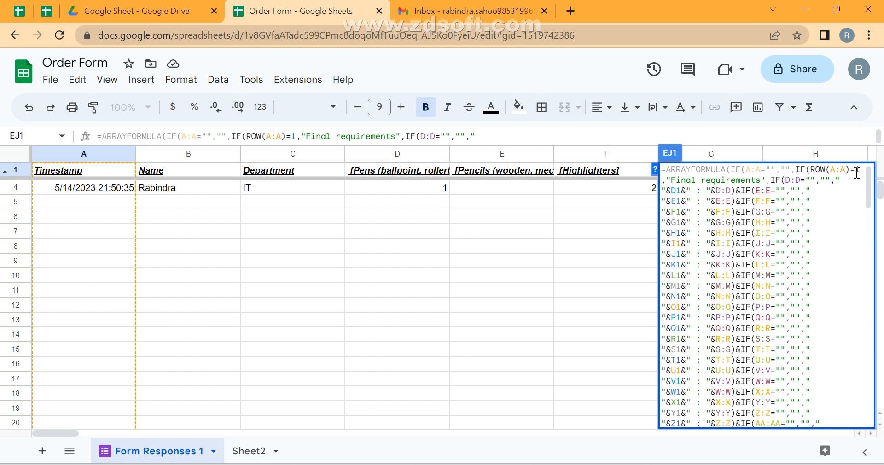
key(Return)
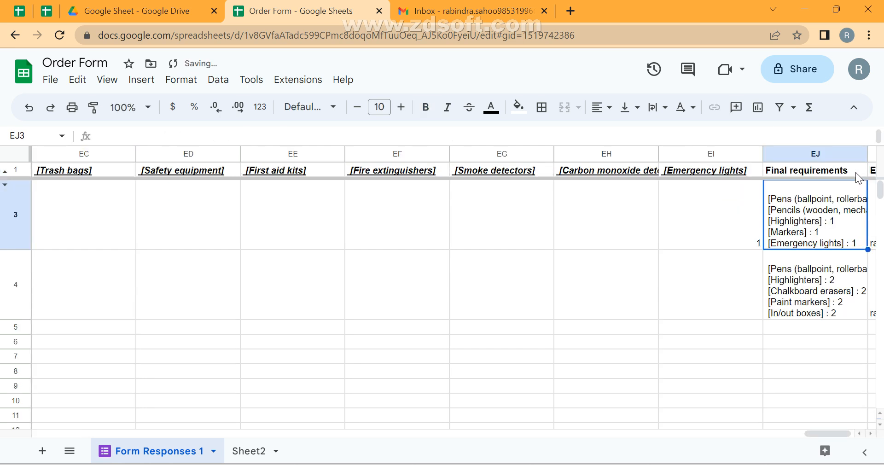
Enter a quantity of 2 in row 4 for carbon monoxide detectors (EH4) and smoke detectors (EG4)
key(Down)
key(Left)
key(Left)
text(2)
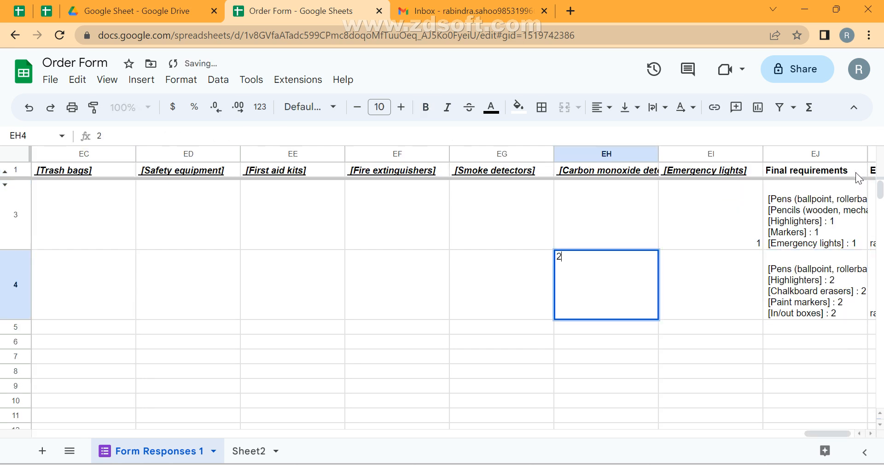
key(Tab)
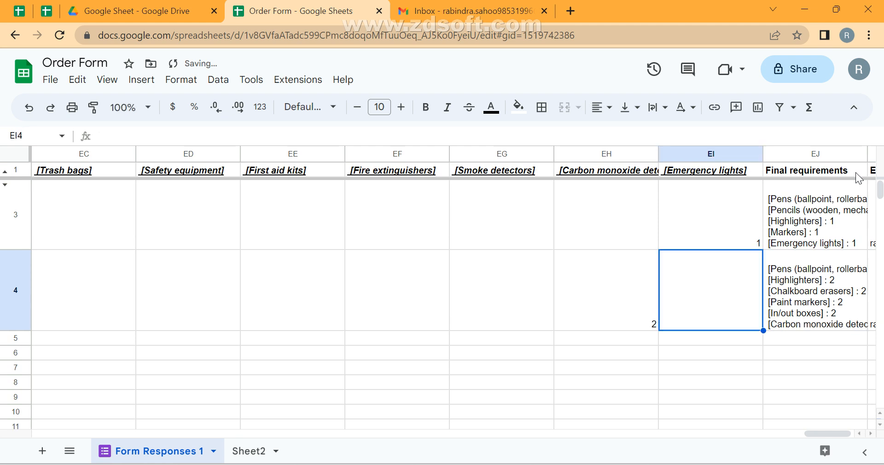
key(Left)
key(Left)
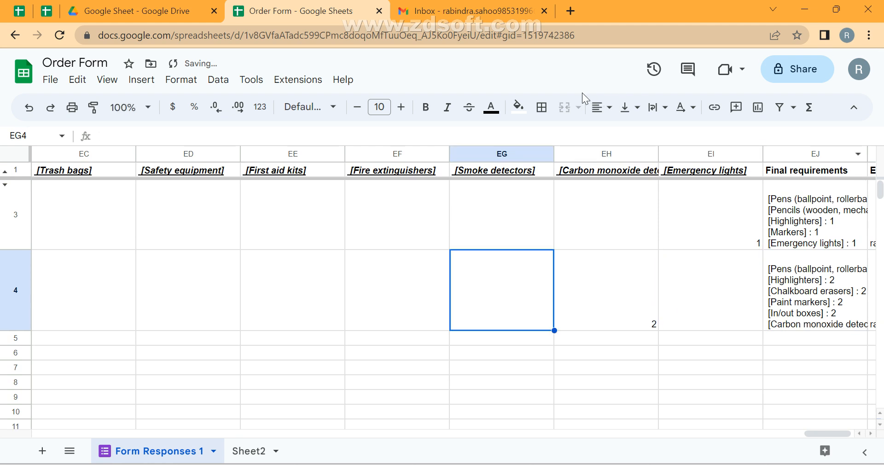
text(2)
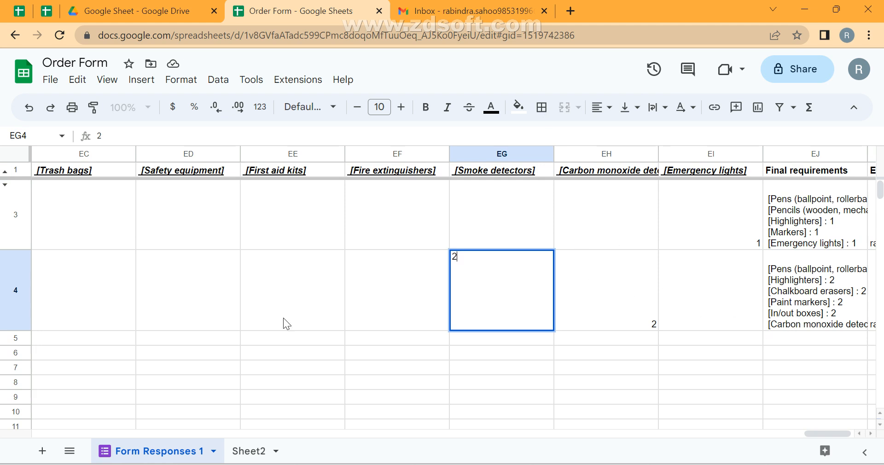
key(Return)
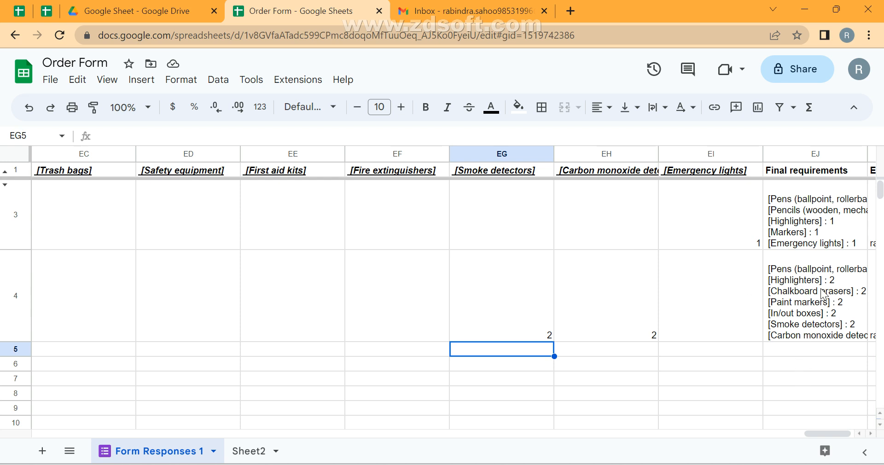
click(839, 291)
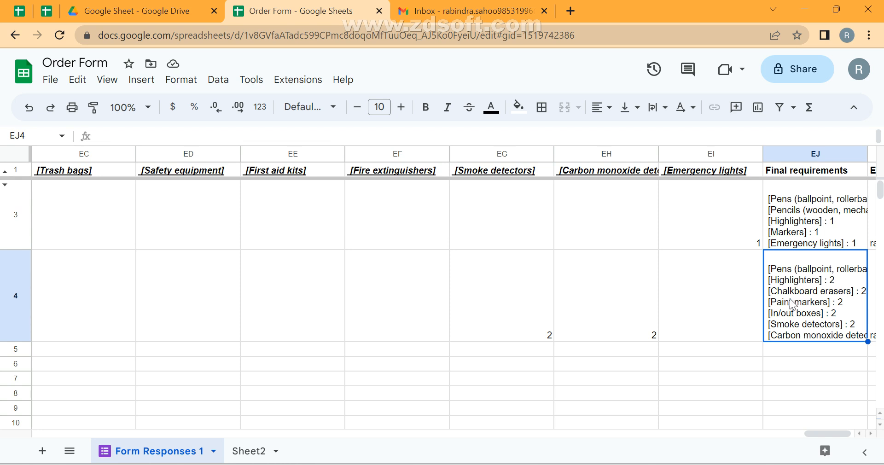
click(664, 463)
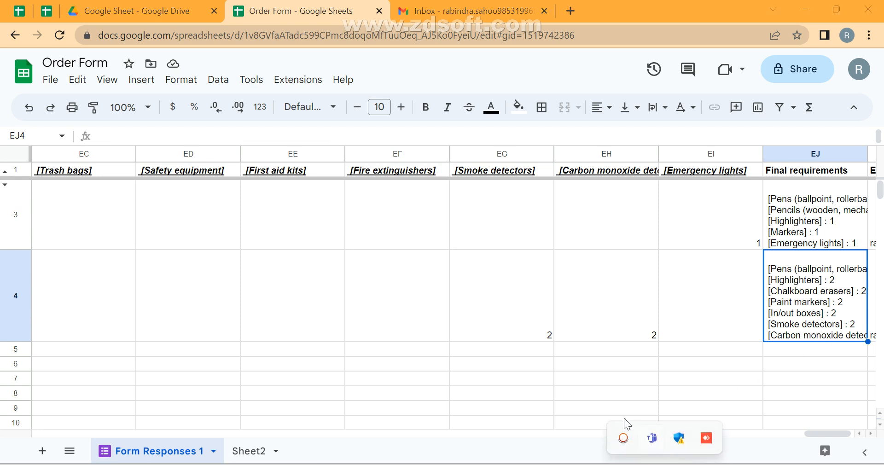